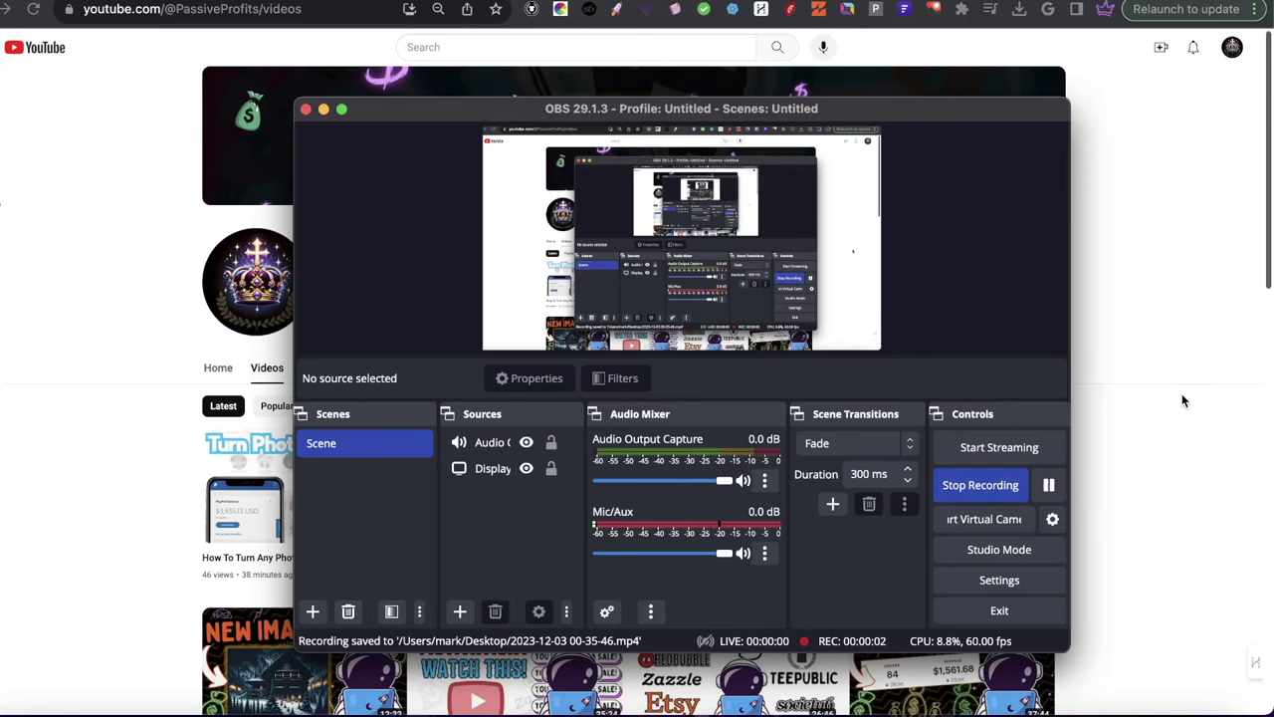
Step: Hide the OBS window and look over the design upload slots in Society6's Upload New Design form
key("super+h")
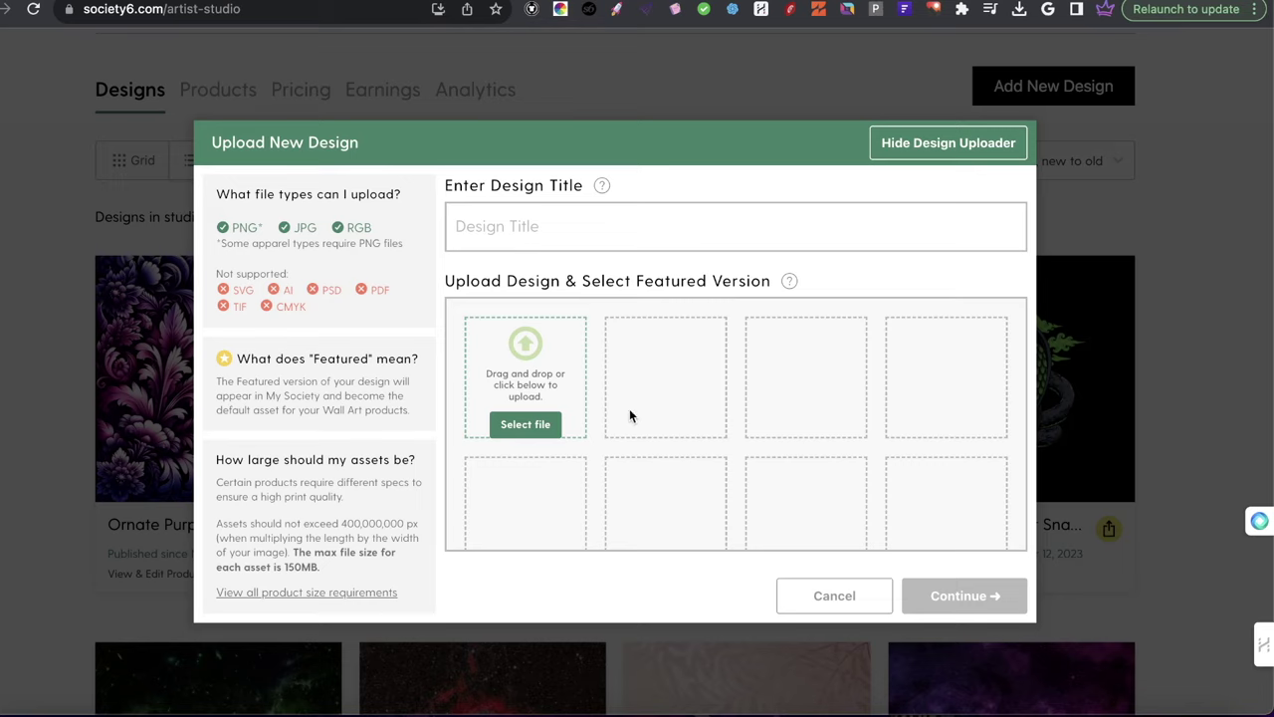
scroll(629, 413, "down", 2)
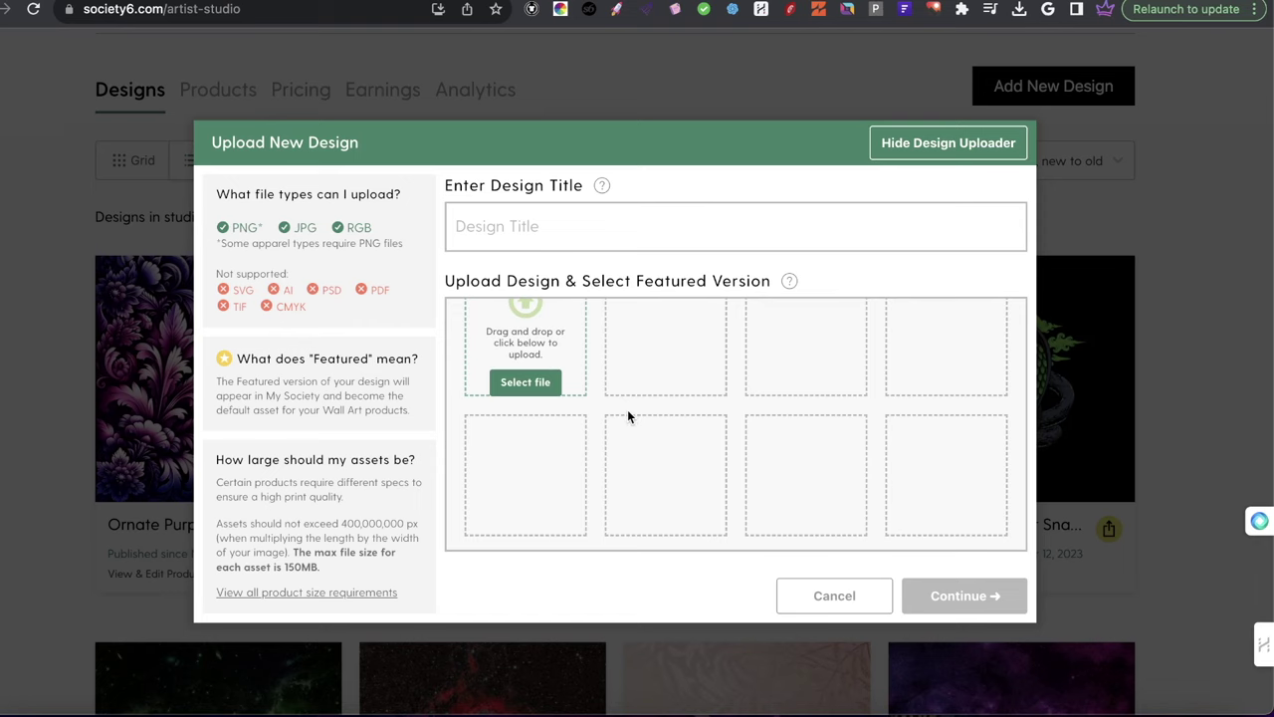
scroll(627, 416, "up", 2)
scroll(1145, 383, "down", 2)
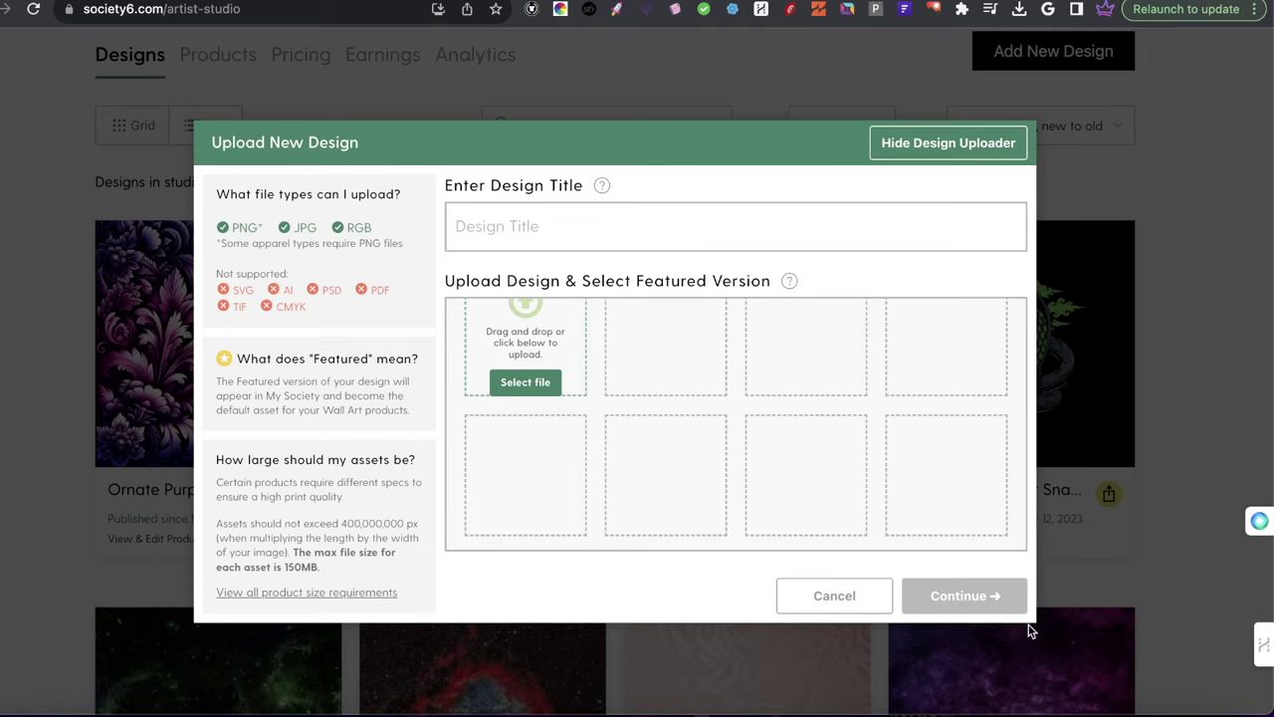
Step: Open the Unlimited images + Analytics and Unlimited Images Pro extensions in turn to view both image search tools
left_click(849, 9)
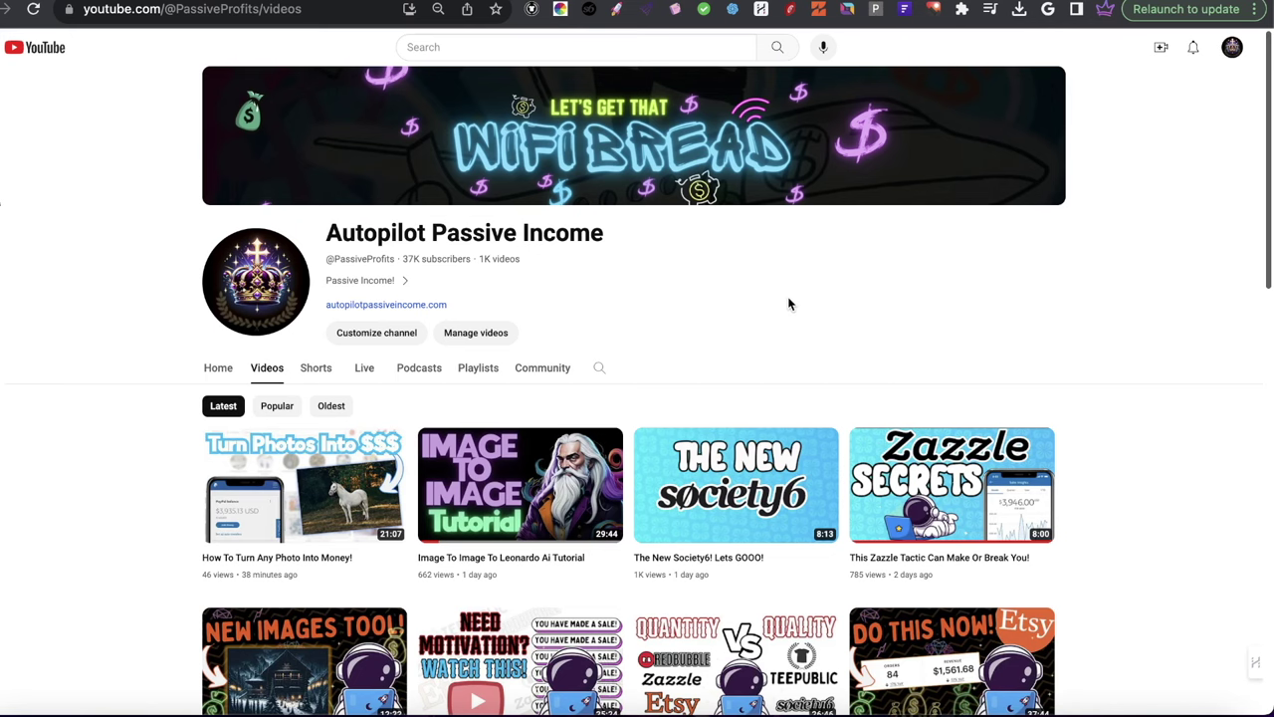
left_click(848, 9)
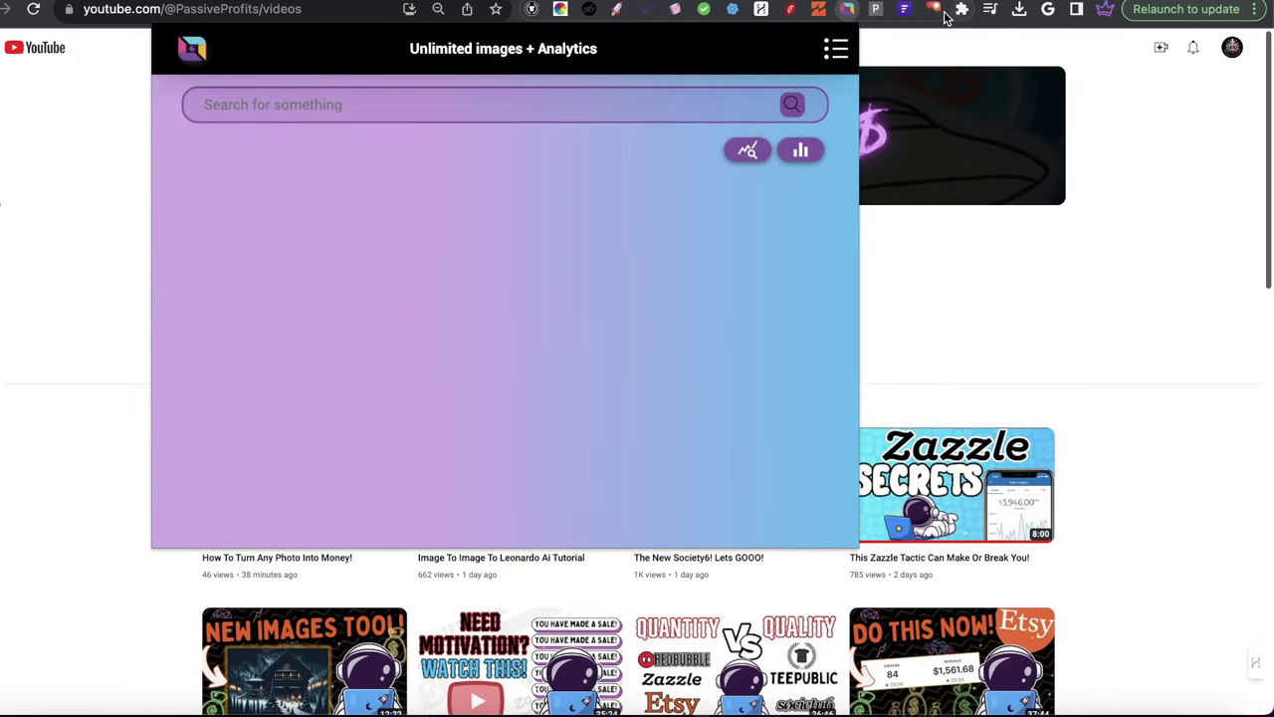
left_click(933, 9)
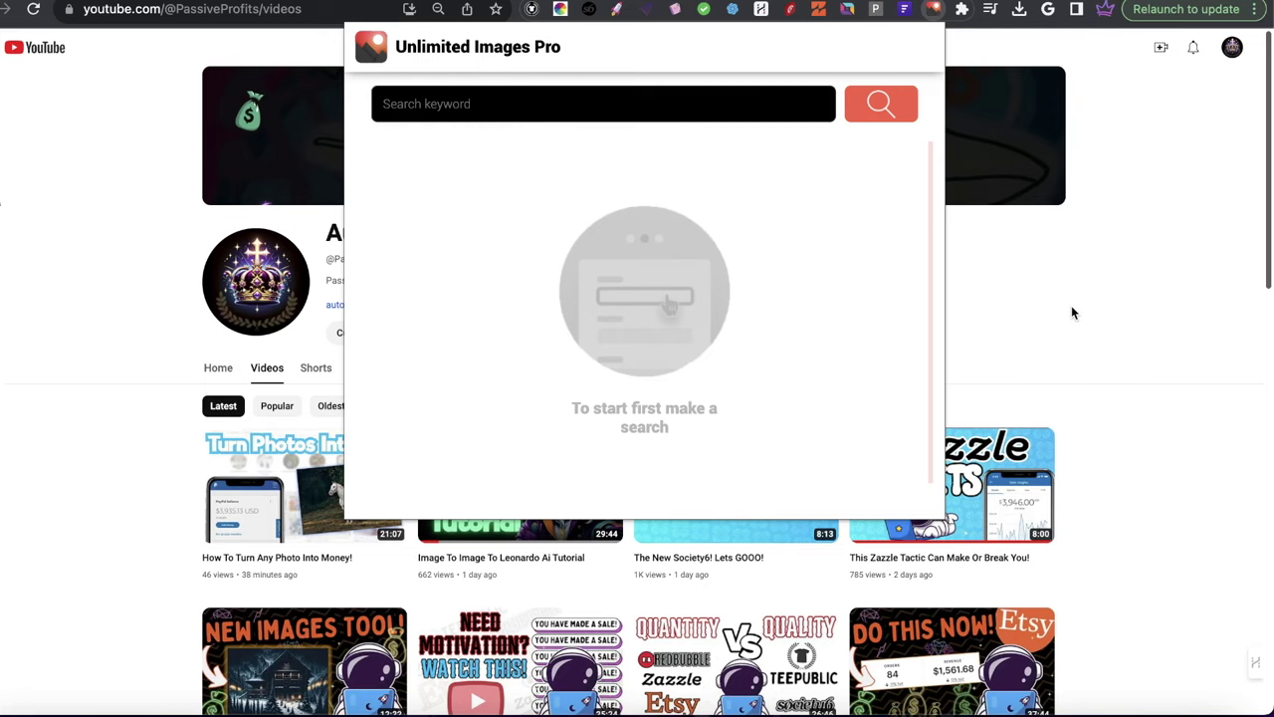
left_click(841, 18)
left_click(841, 18)
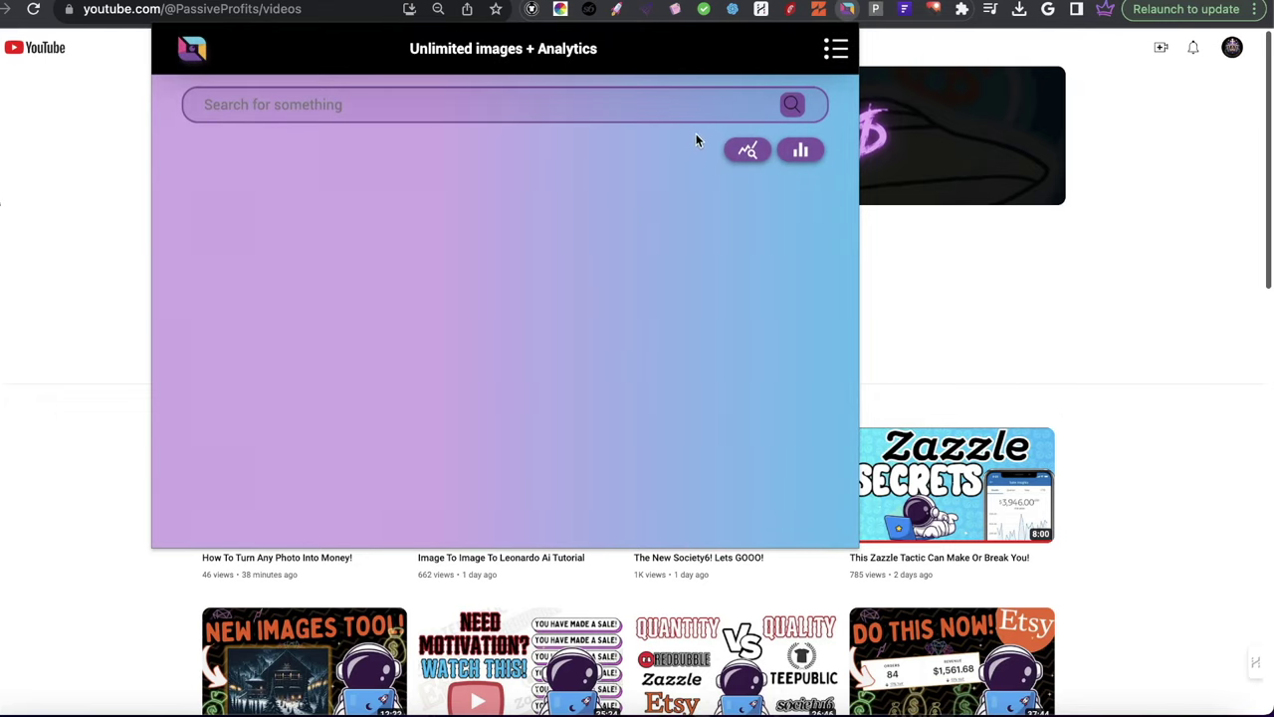
left_click(935, 12)
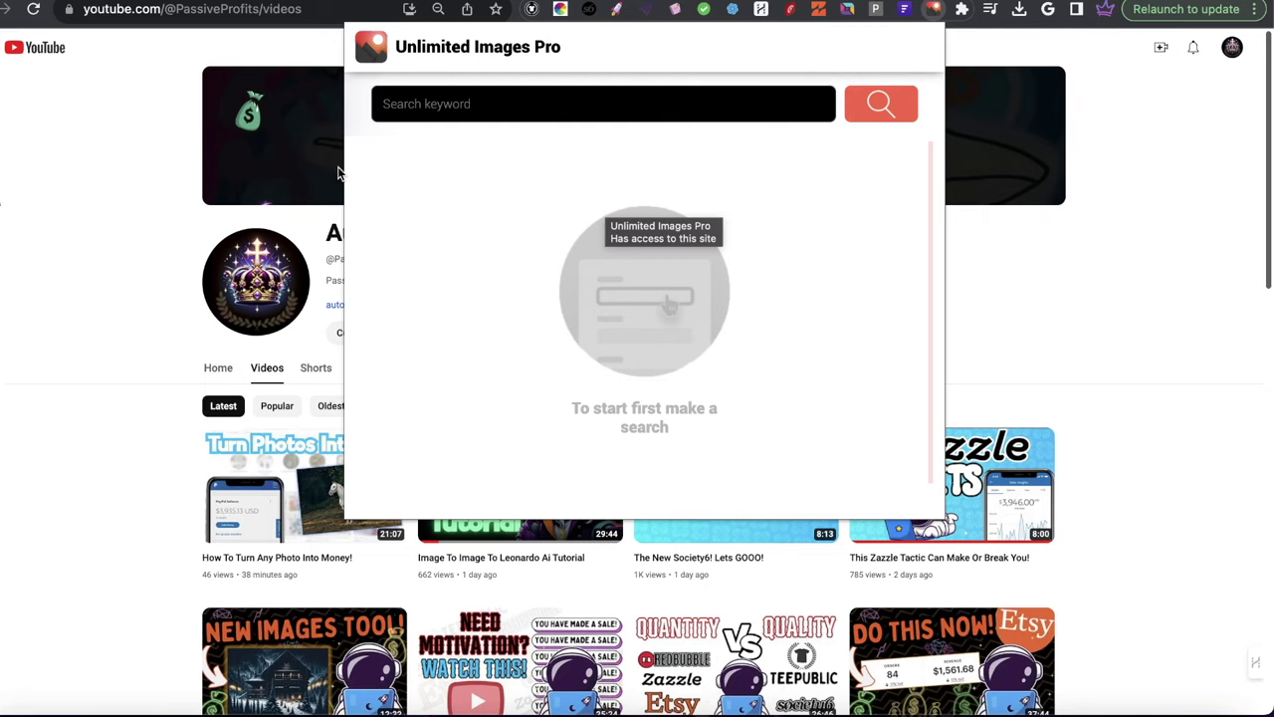
Step: Search for "tiger" in the Unlimited images + Analytics extension
left_click(847, 9)
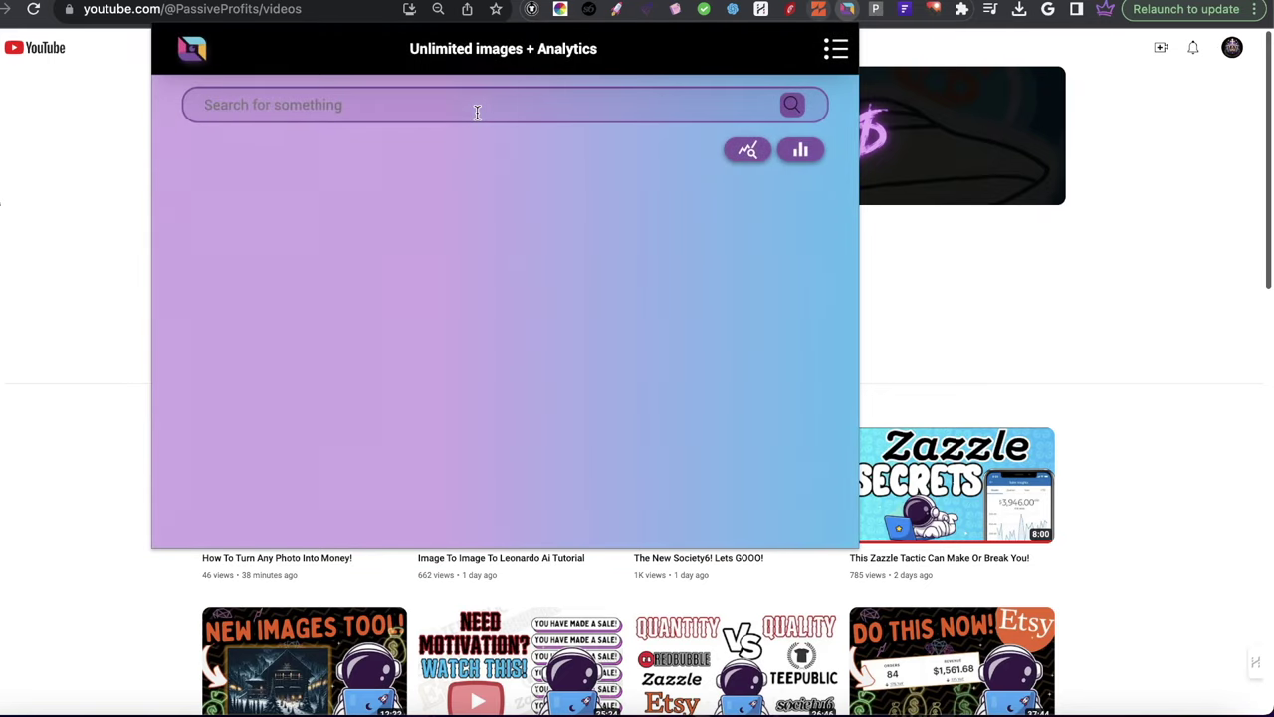
type("tiger")
key("Return")
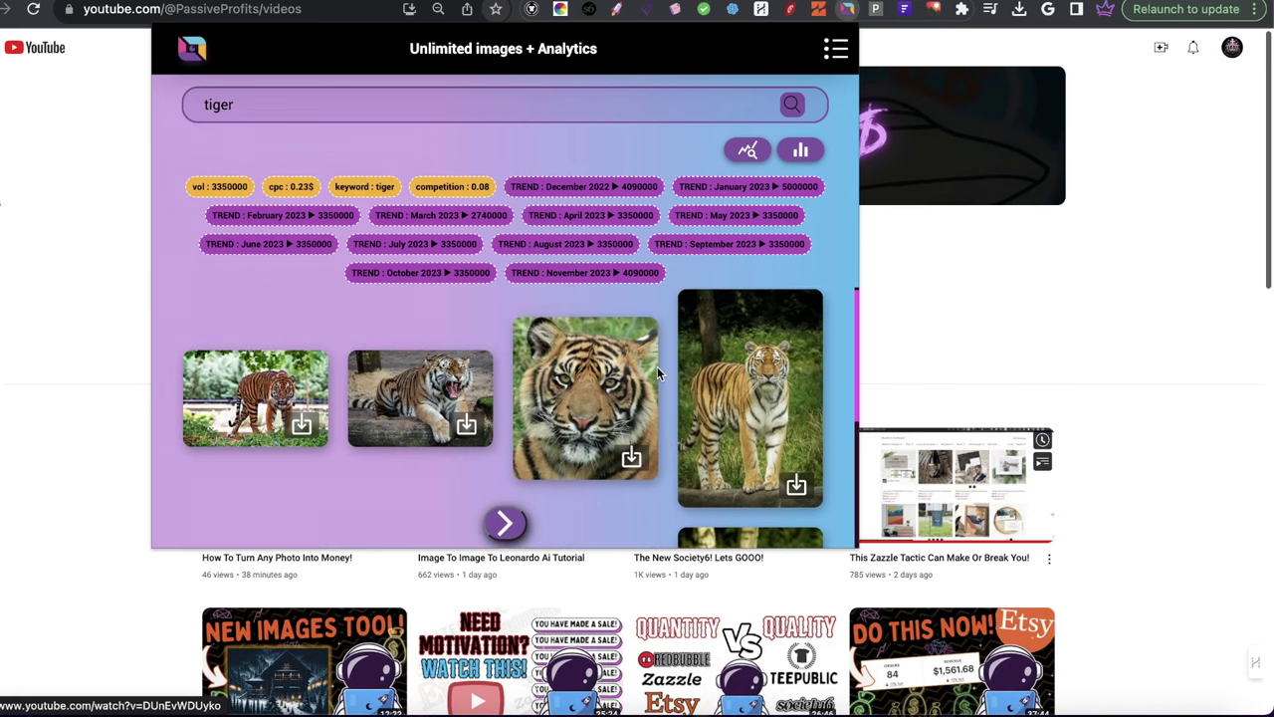
Step: Download the roaring, lying tiger image and the image of the tiger walking beside a tree from the results
left_click(466, 426)
scroll(436, 349, "down", 1)
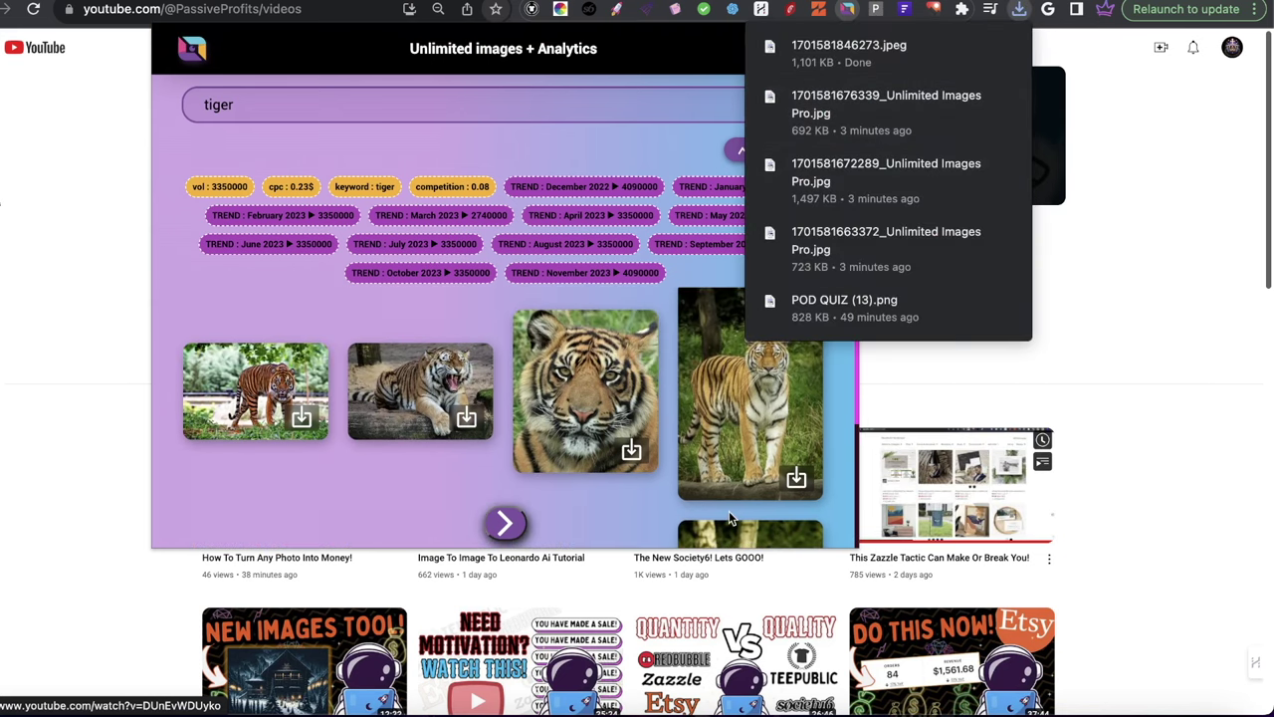
scroll(579, 492, "down", 3)
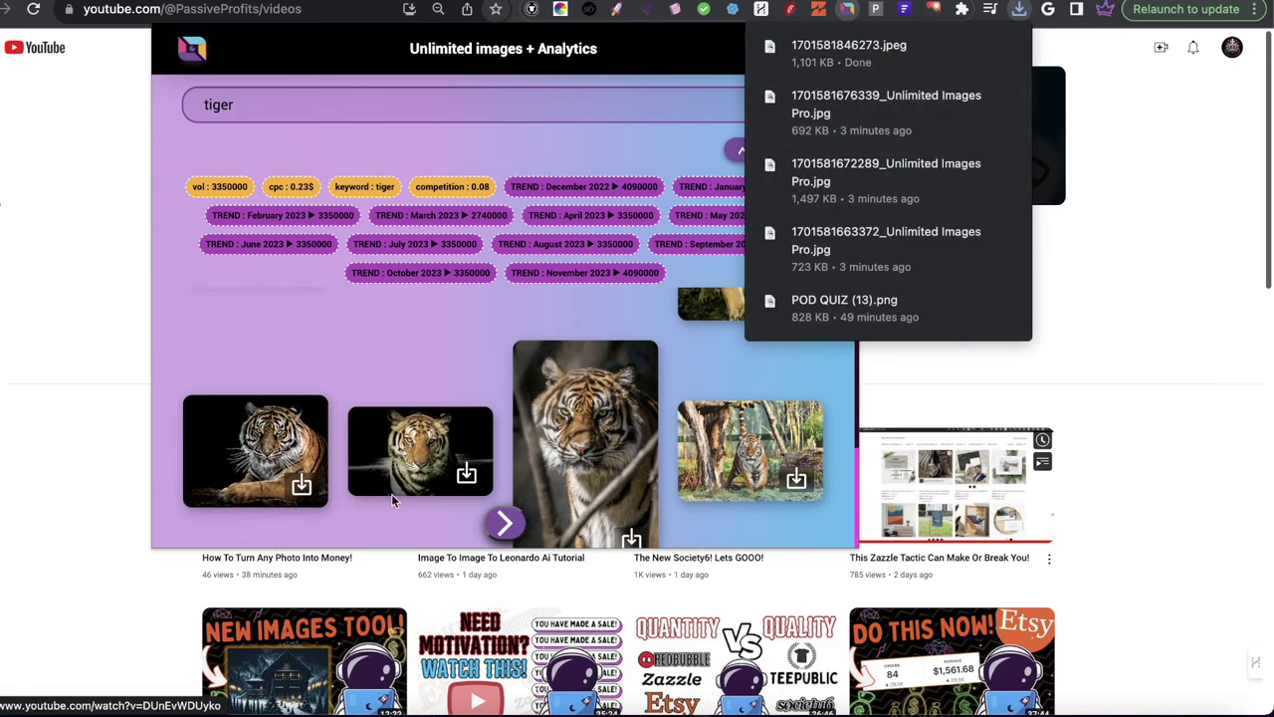
scroll(510, 503, "down", 1)
scroll(463, 426, "down", 2)
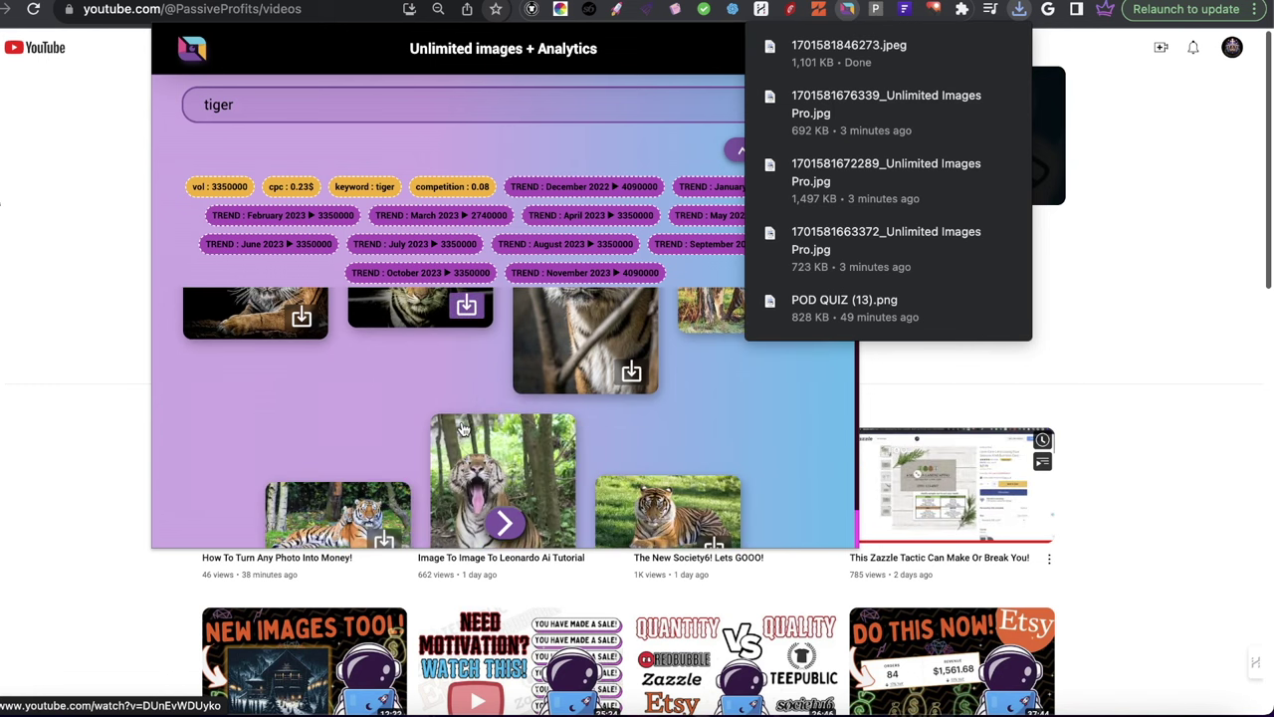
scroll(697, 468, "up", 3)
left_click(797, 472)
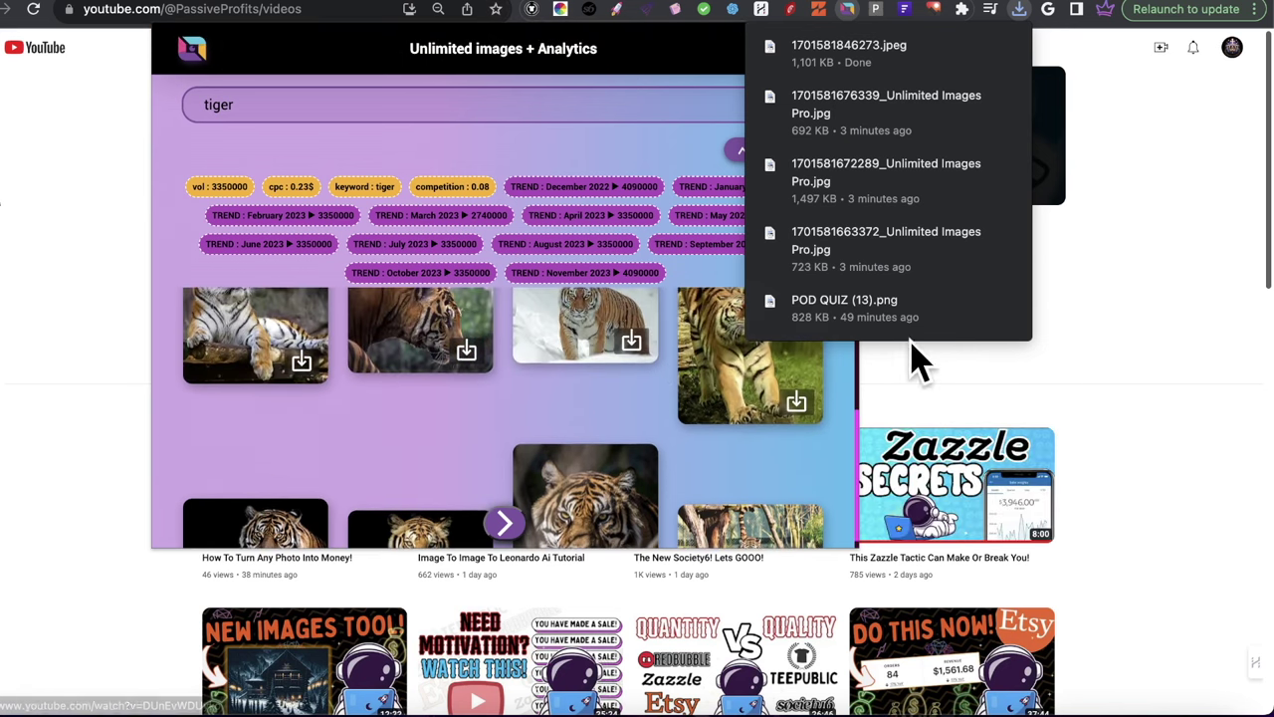
Step: Switch to Luminar Neo, add the two newly downloaded tiger images from Downloads, and open the dark close-up tiger photo
left_click(1031, 709)
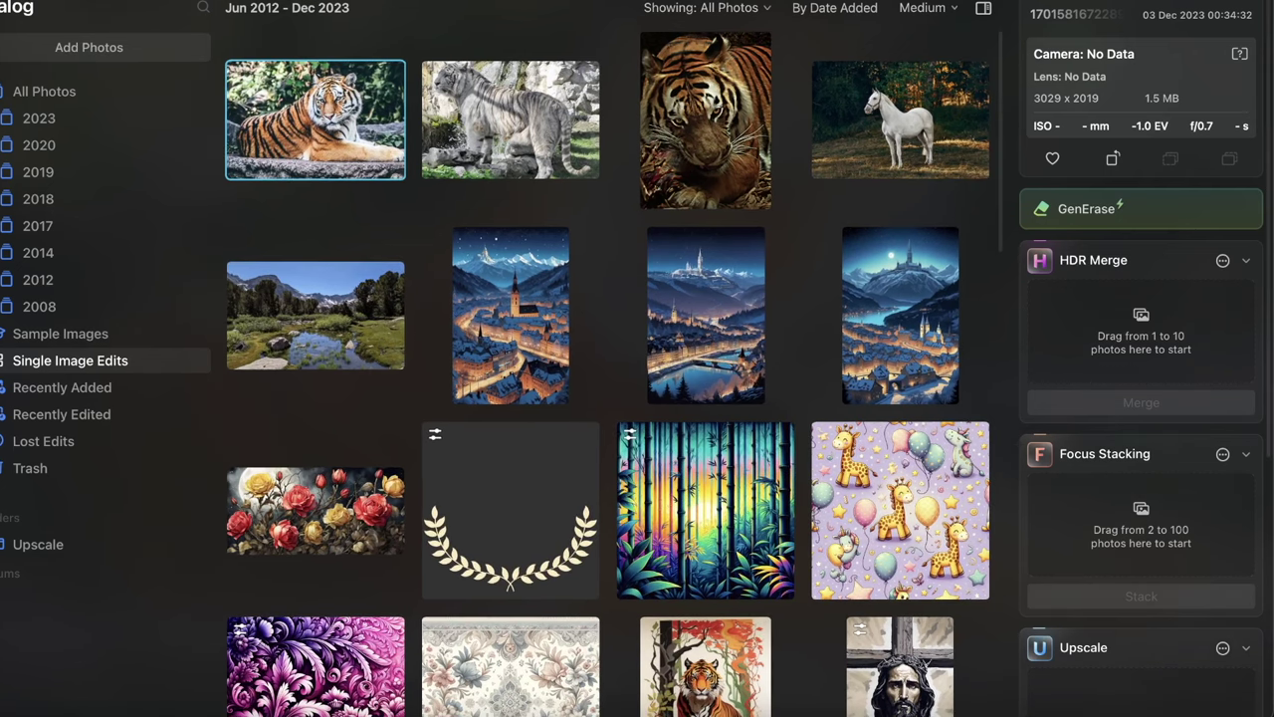
key("Return")
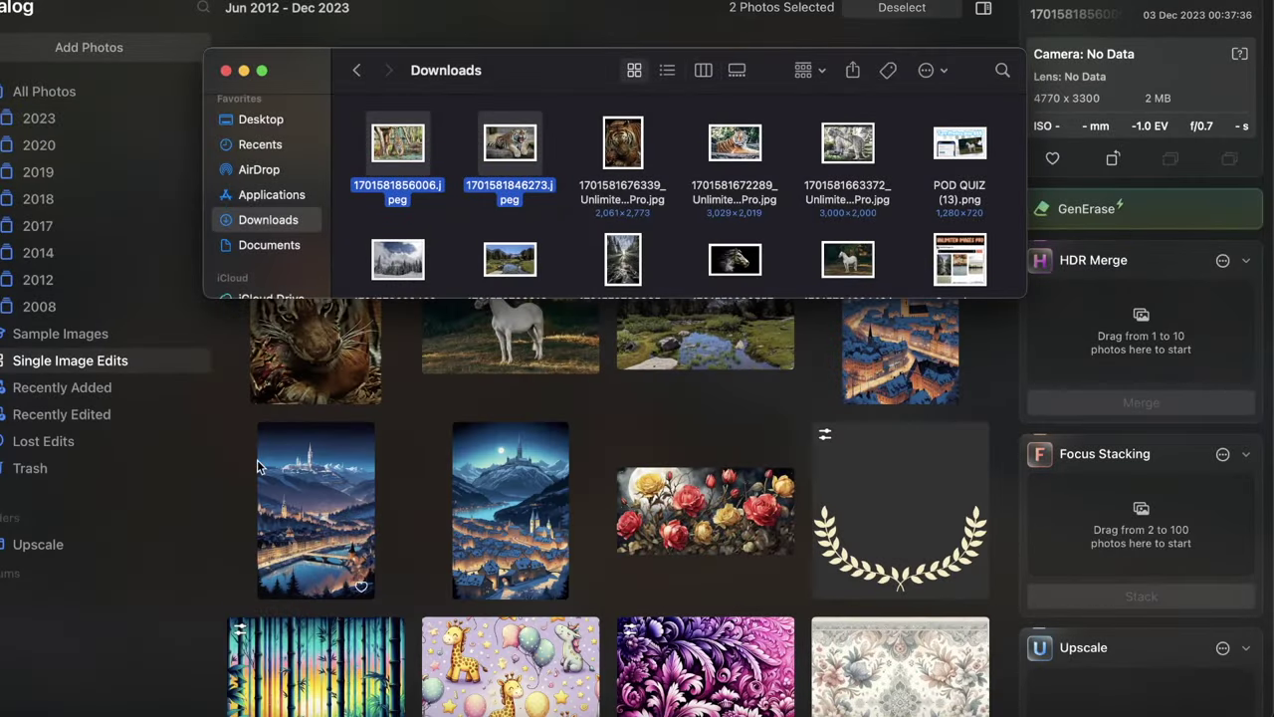
left_click(194, 469)
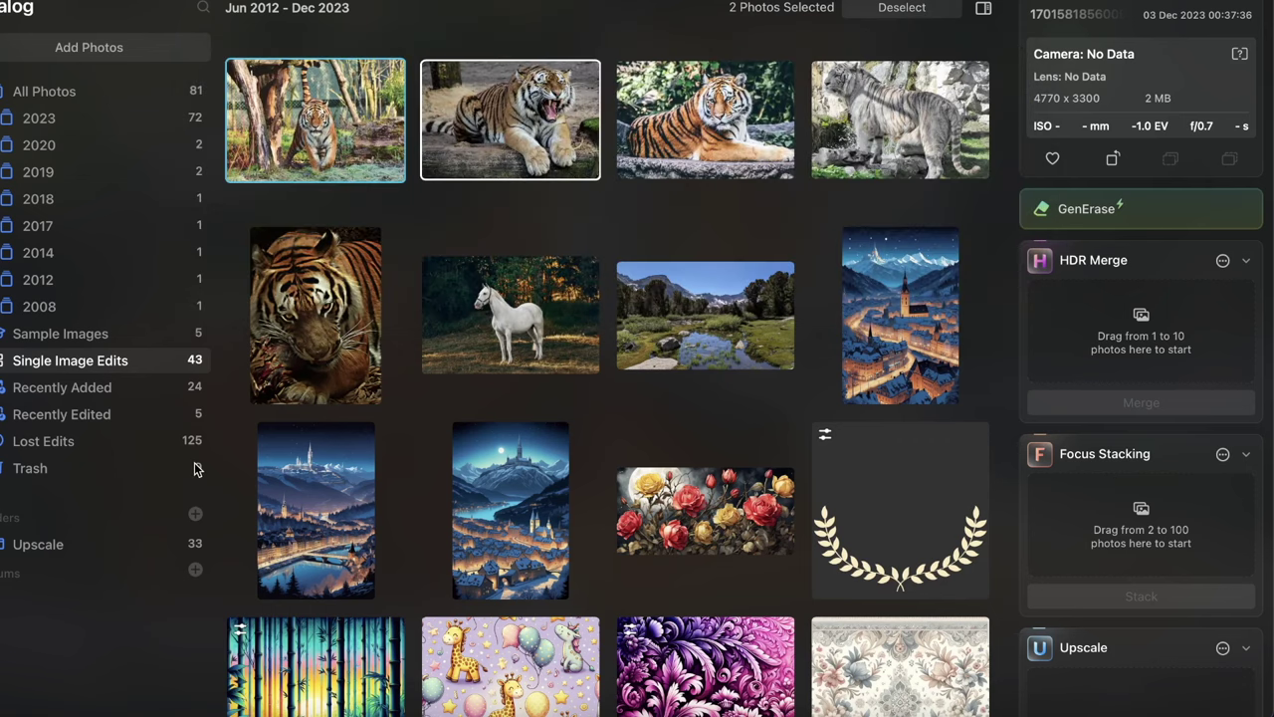
double_click(334, 321)
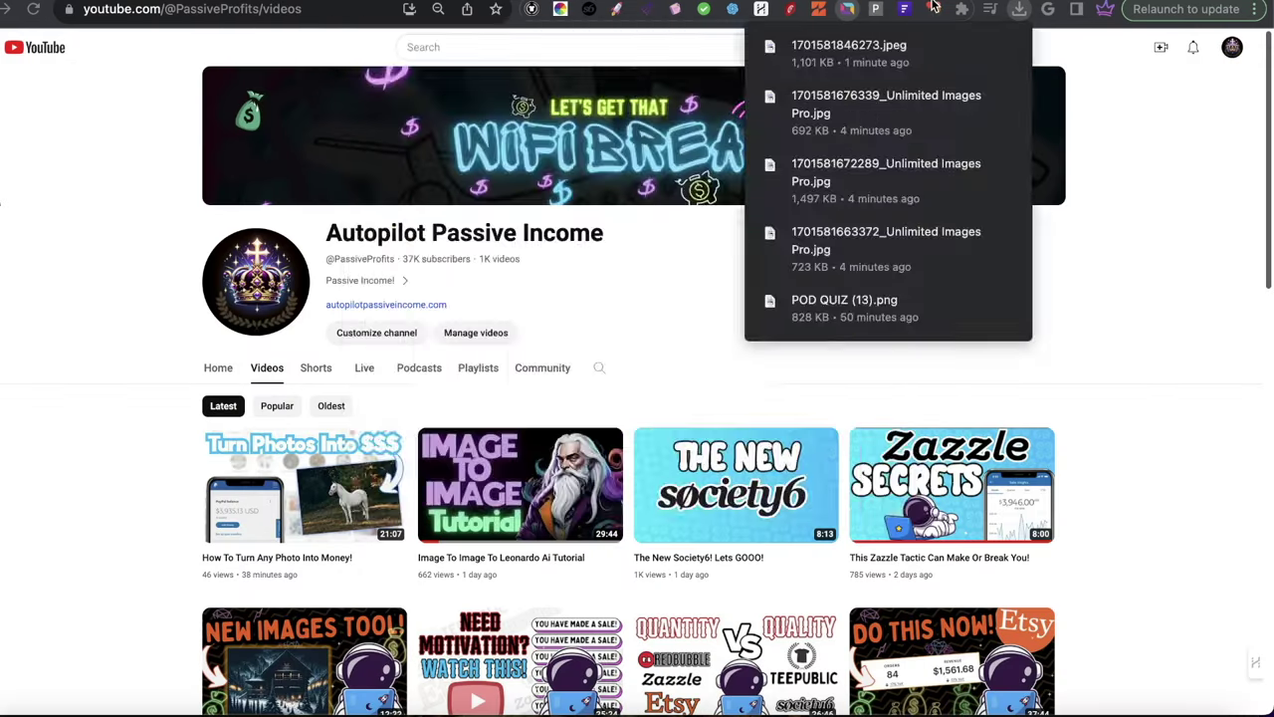
Step: Switch to the browser and search for "tiger" in the Unlimited Images Pro extension, browsing the first page of results
left_click(934, 8)
type("tiger")
left_click(877, 100)
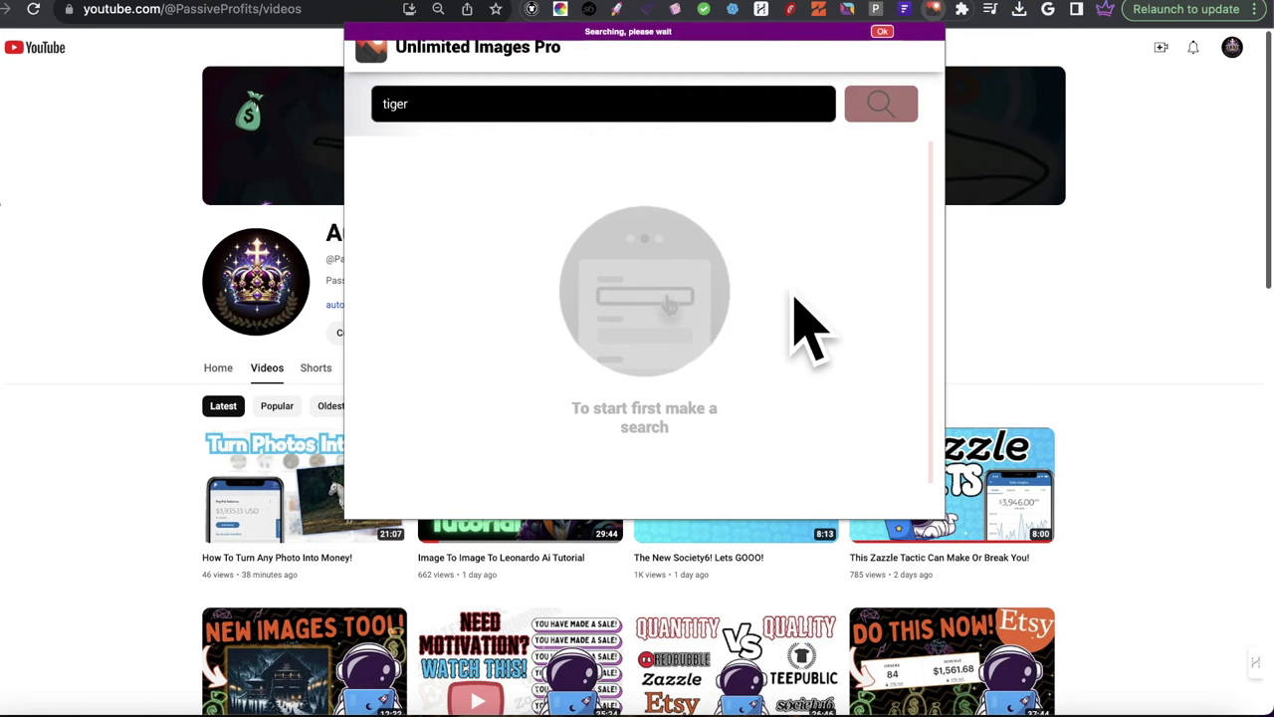
scroll(741, 317, "down", 5)
scroll(742, 319, "down", 2)
Step: Open results page 3 of the tiger search and browse through its images
left_click(644, 508)
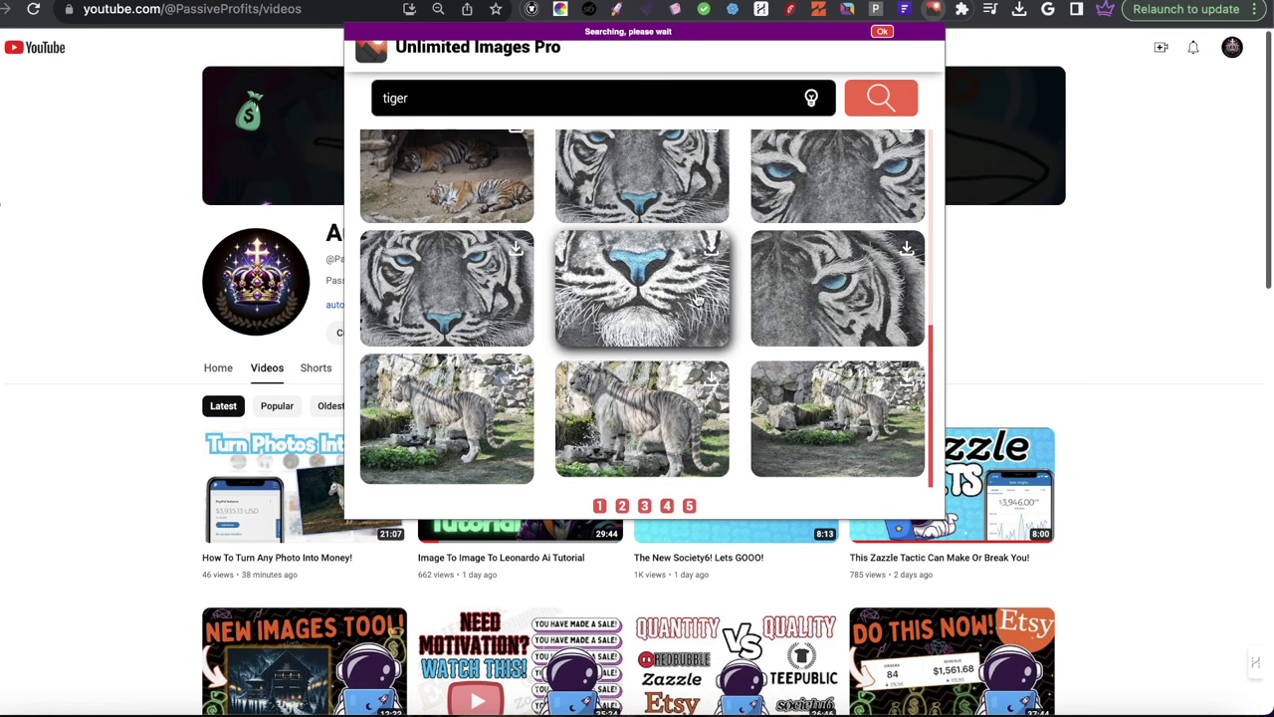
scroll(811, 269, "down", 2)
scroll(495, 274, "down", 2)
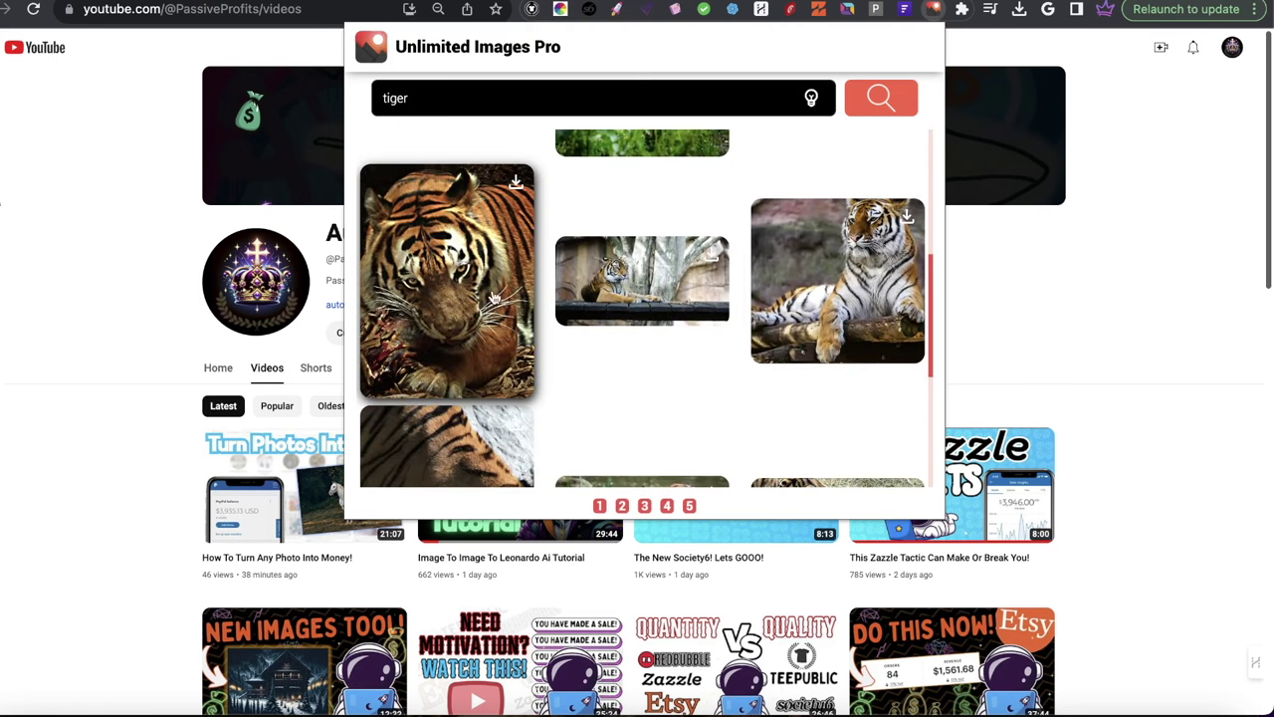
scroll(489, 235, "down", 2)
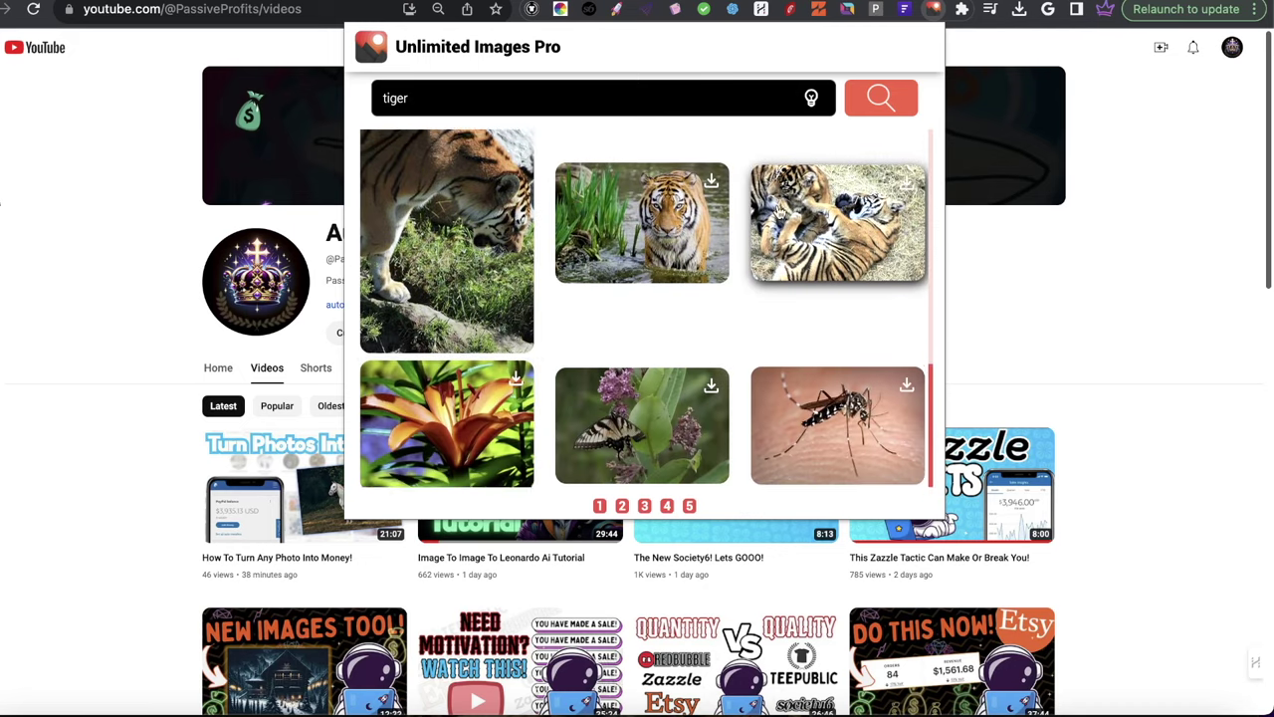
scroll(772, 211, "down", 4)
scroll(759, 213, "up", 2)
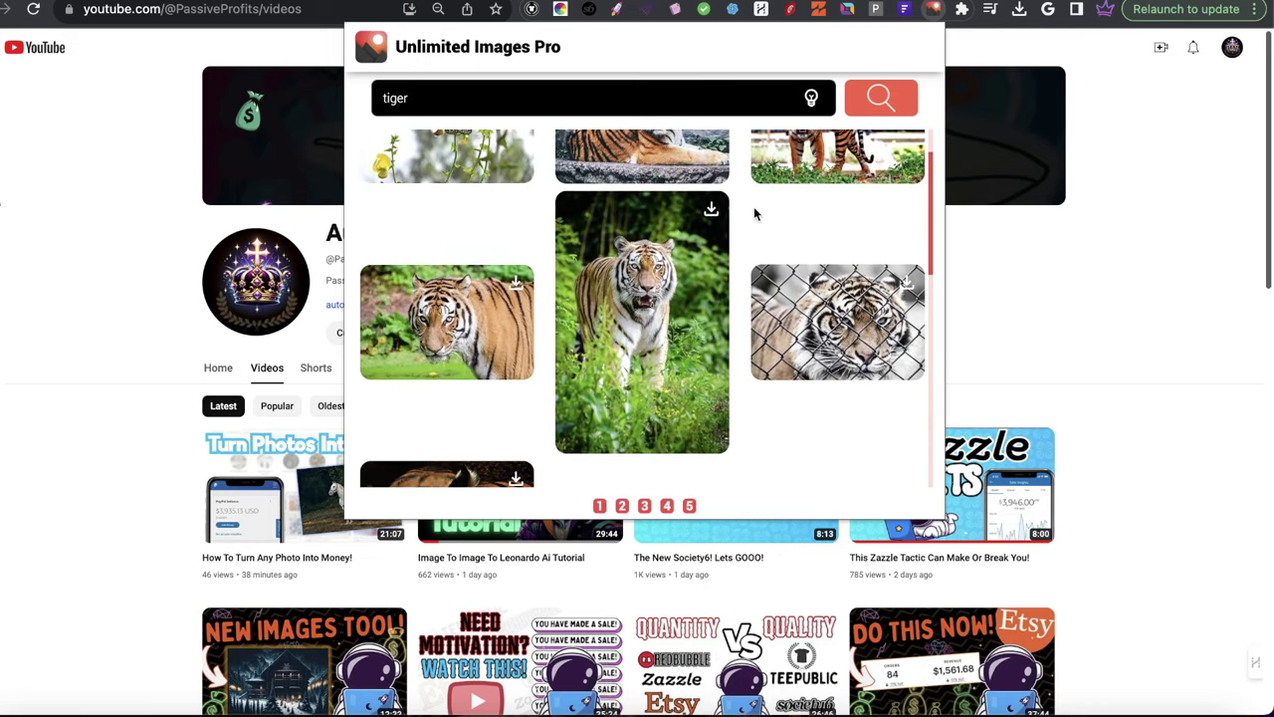
scroll(767, 224, "up", 2)
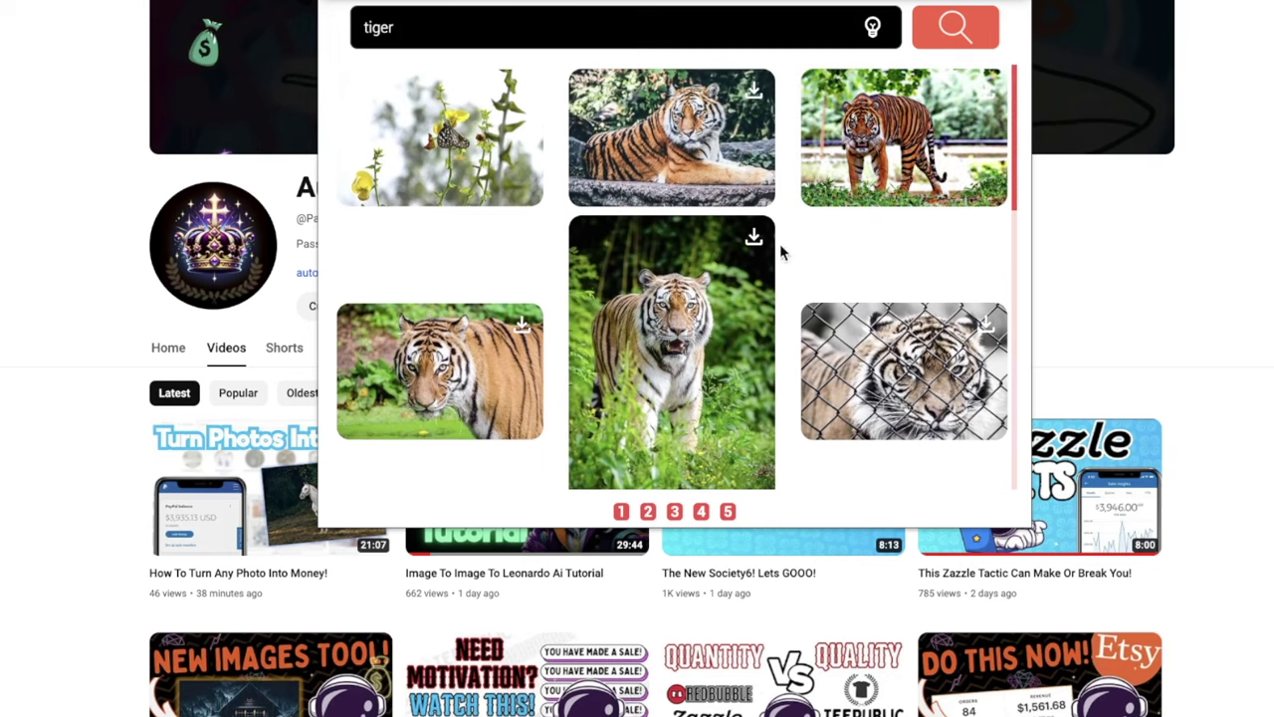
scroll(702, 290, "down", 3)
scroll(715, 256, "down", 2)
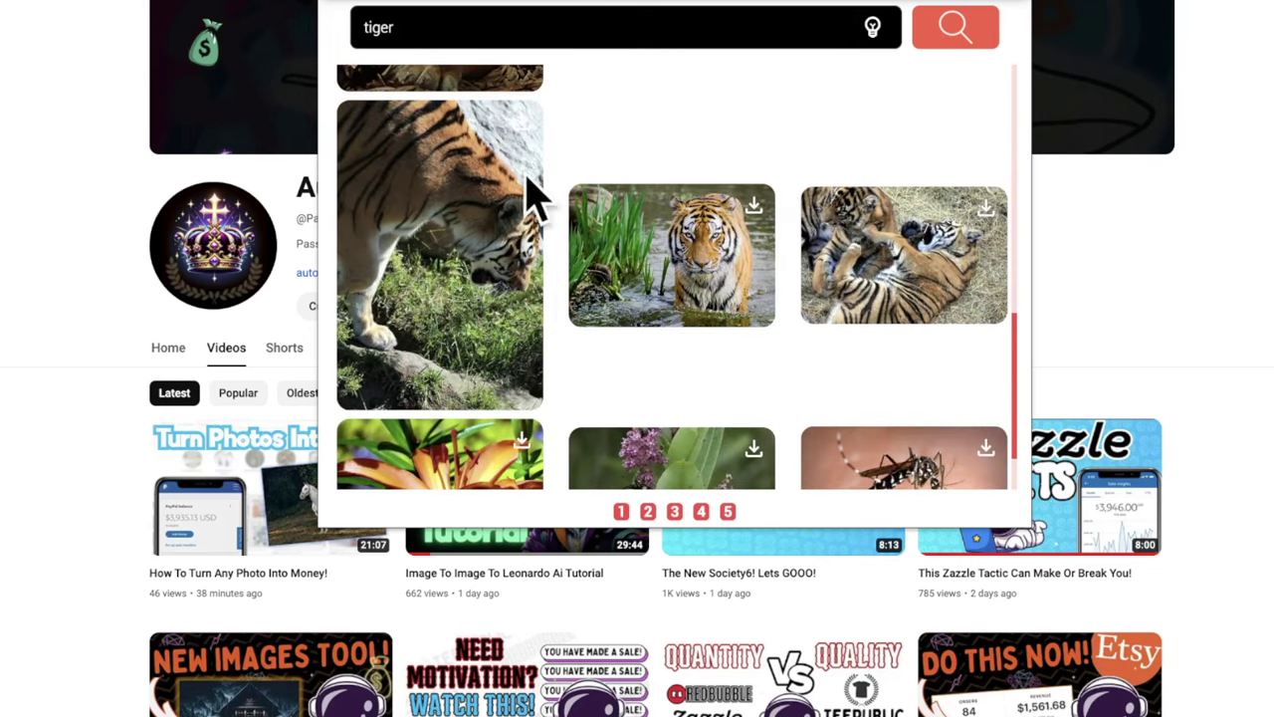
scroll(529, 194, "down", 1)
scroll(694, 244, "up", 3)
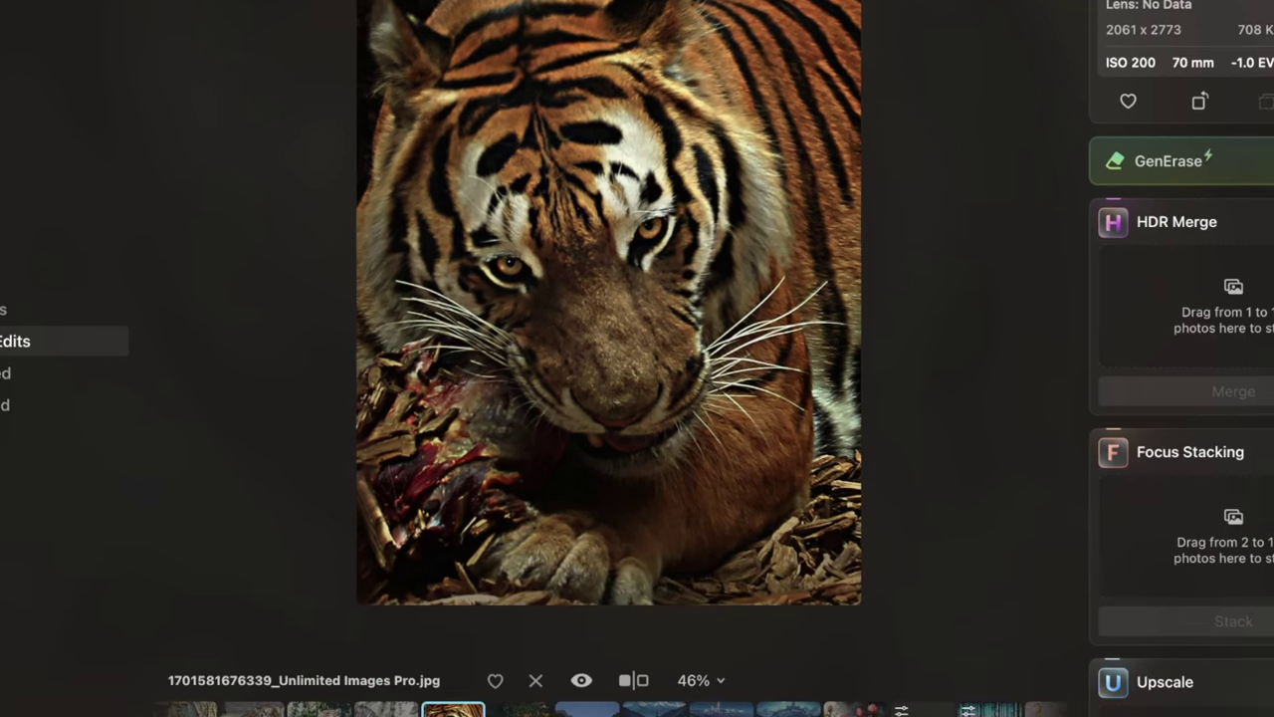
Step: In Luminar Neo, return to the photo catalog and check the pixel dimensions of the five tiger photos
key("g")
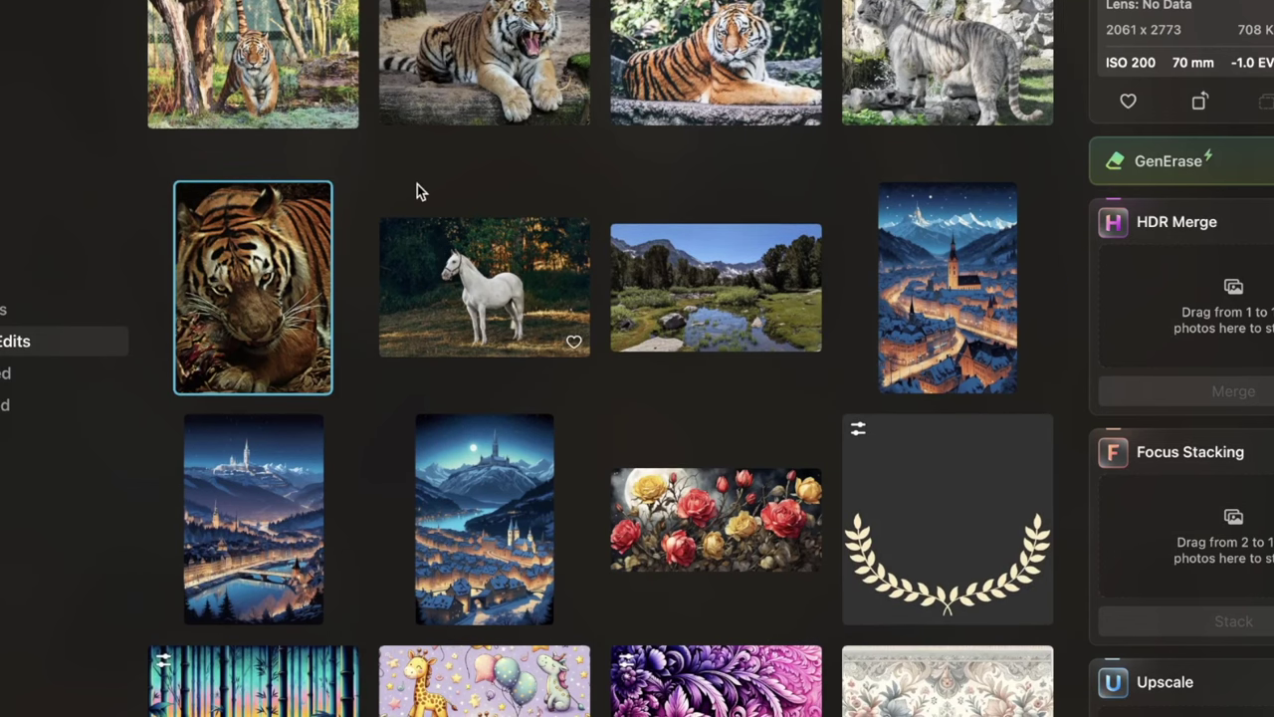
left_click(518, 47)
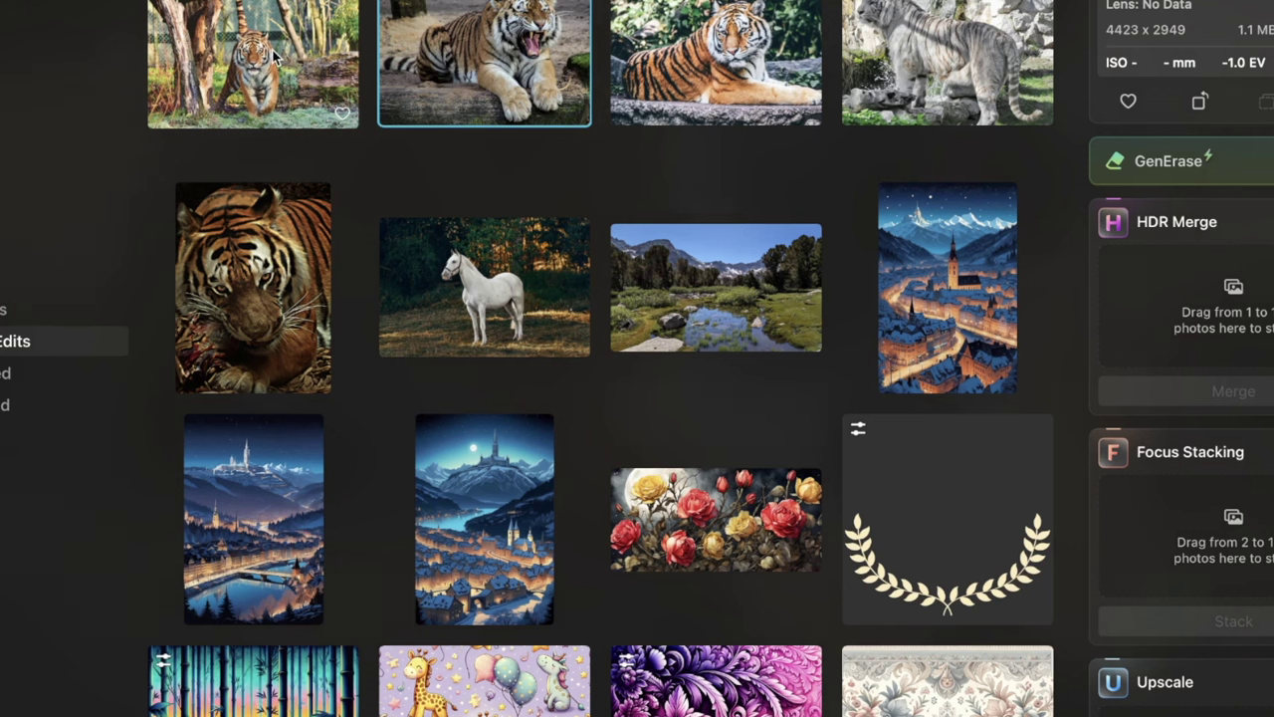
left_click(341, 111)
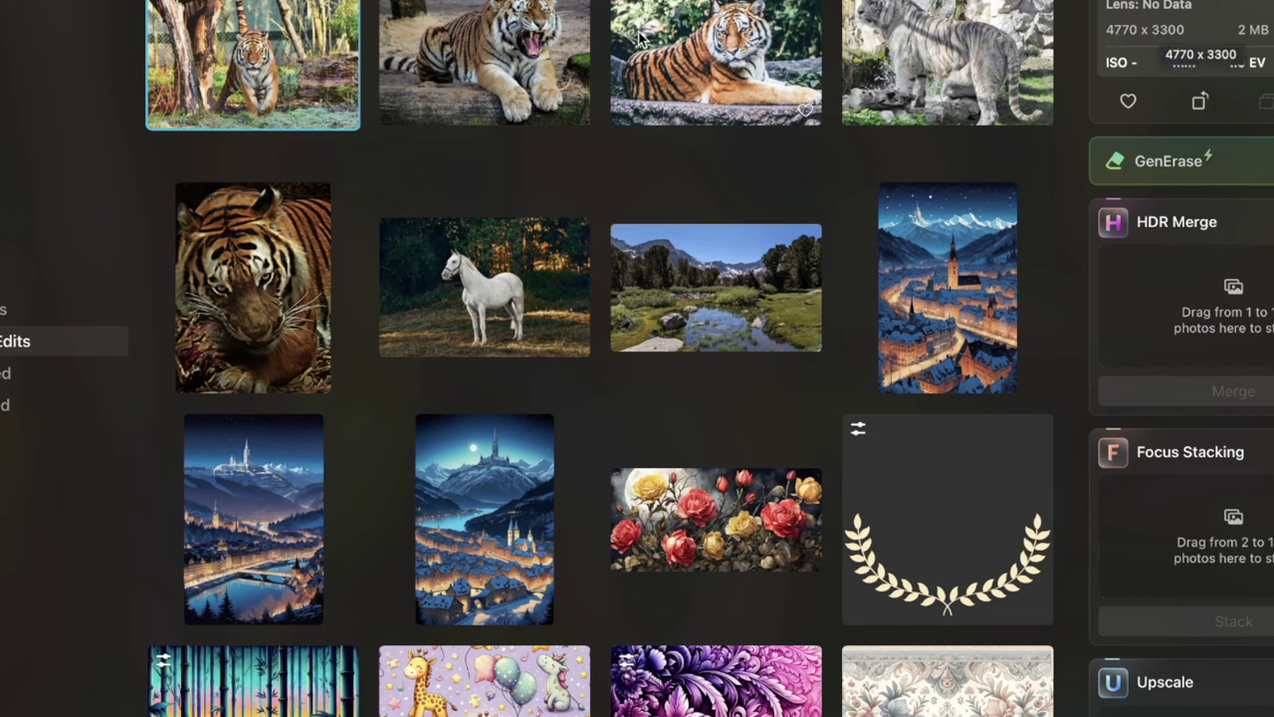
key("Right")
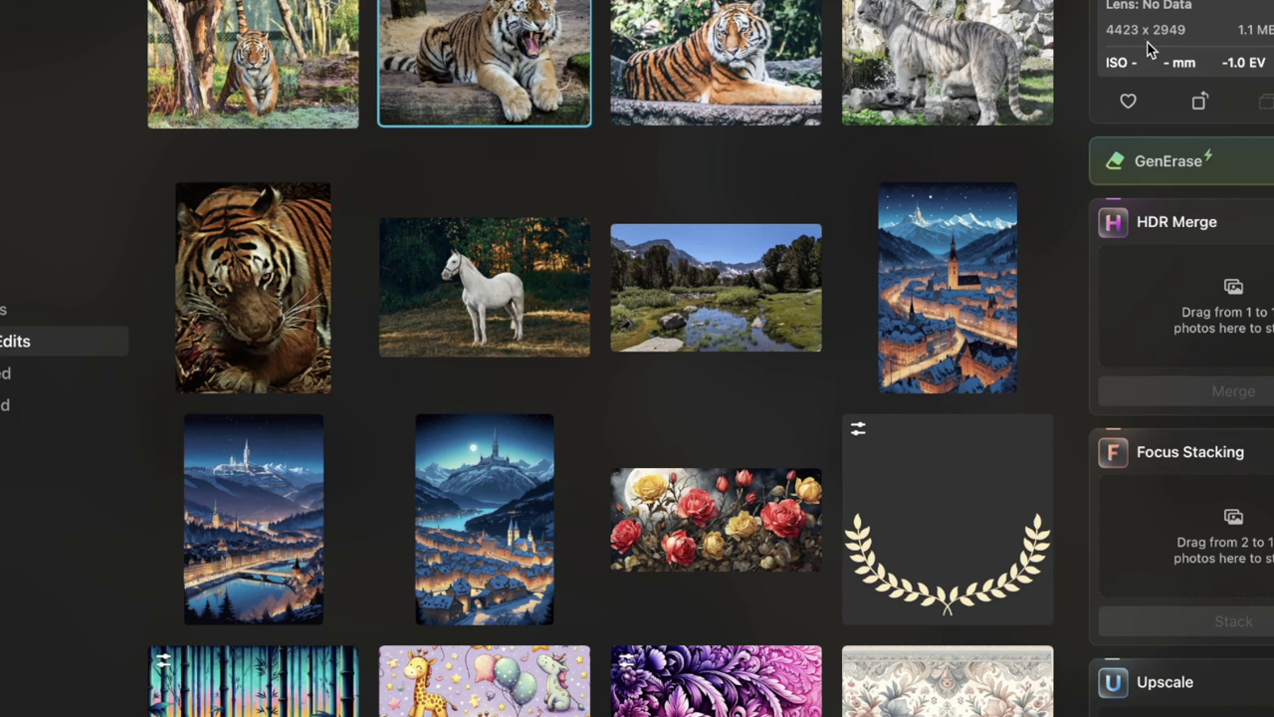
left_click(912, 36)
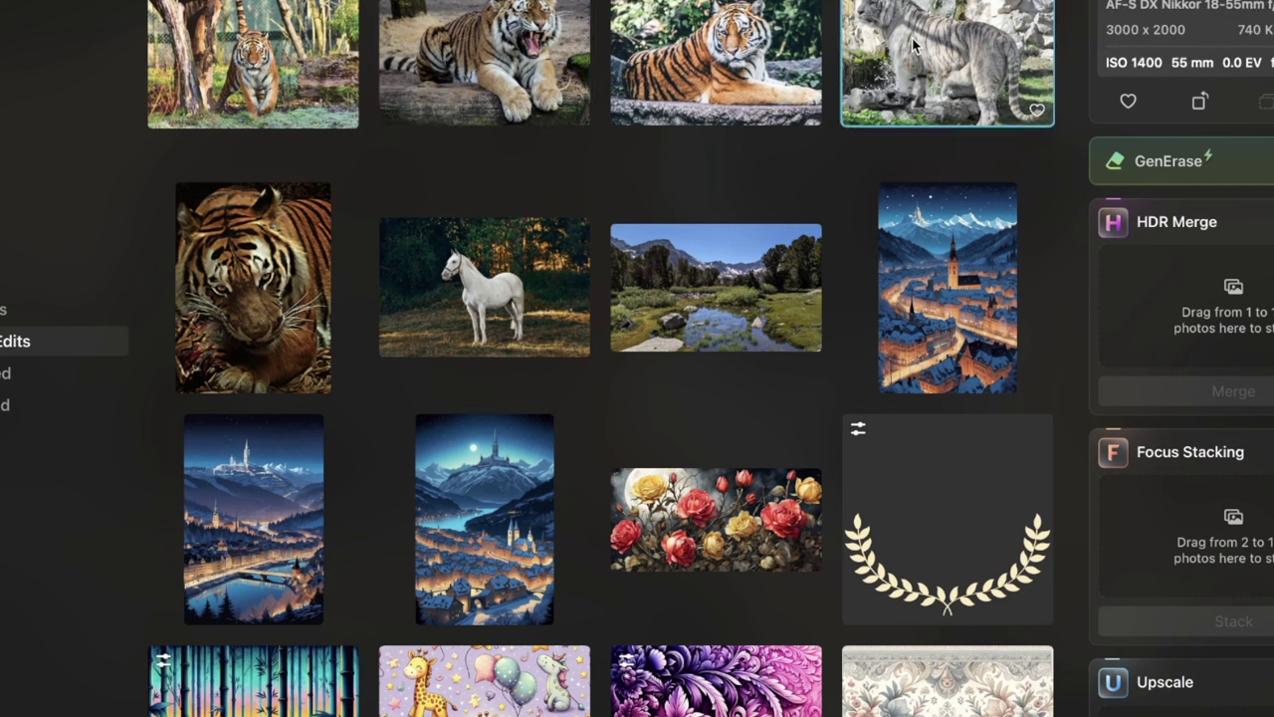
left_click(749, 46)
left_click(302, 312)
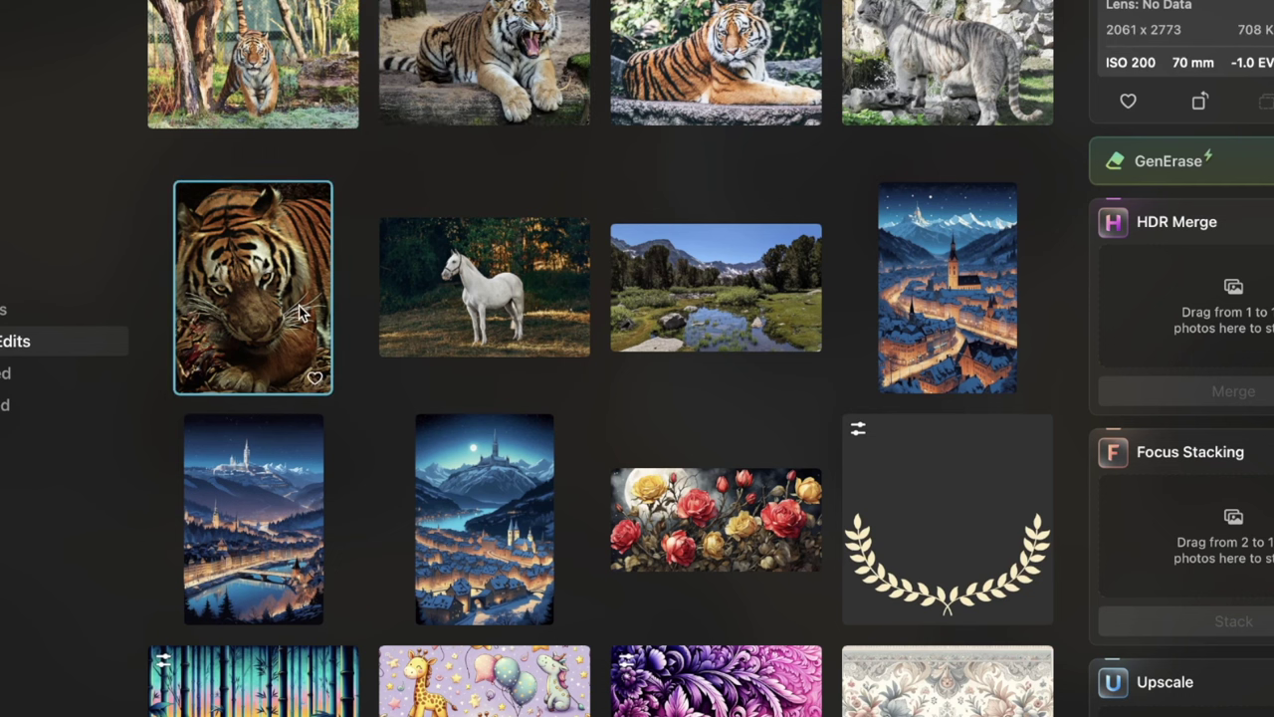
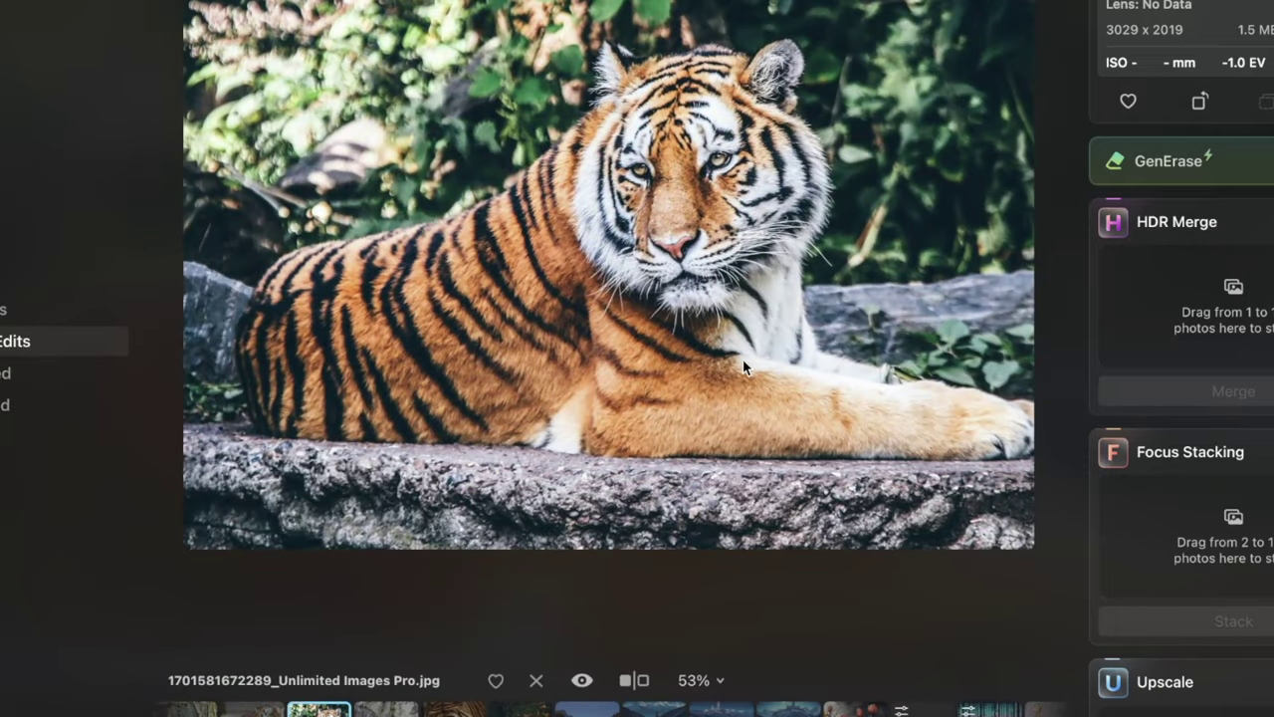
Step: Open the photo of the tiger lying on the stone ledge for editing and look through the available editing tools
key("e")
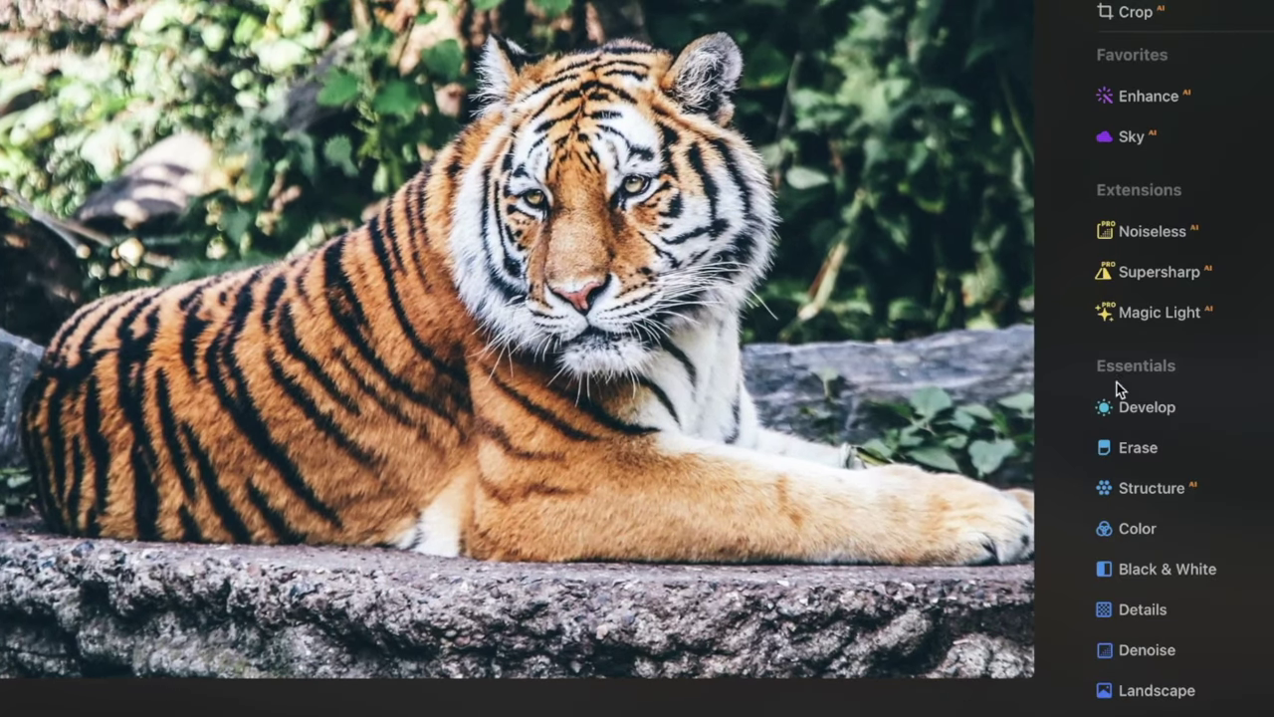
scroll(1200, 562, "down", 3)
scroll(1200, 563, "down", 10)
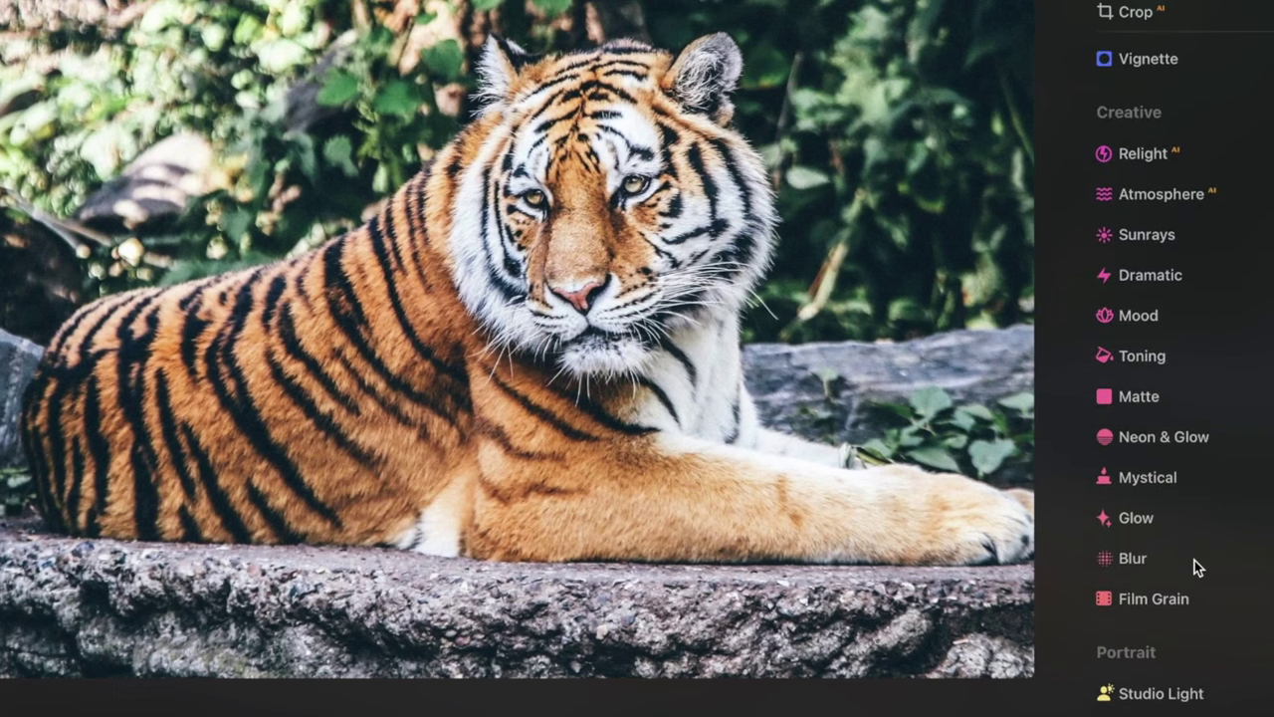
Step: With Develop, reduce the tiger photo's Smart Contrast moderately, raise the Highlights slightly and lower the Shadows slightly
scroll(1194, 429, "up", 9)
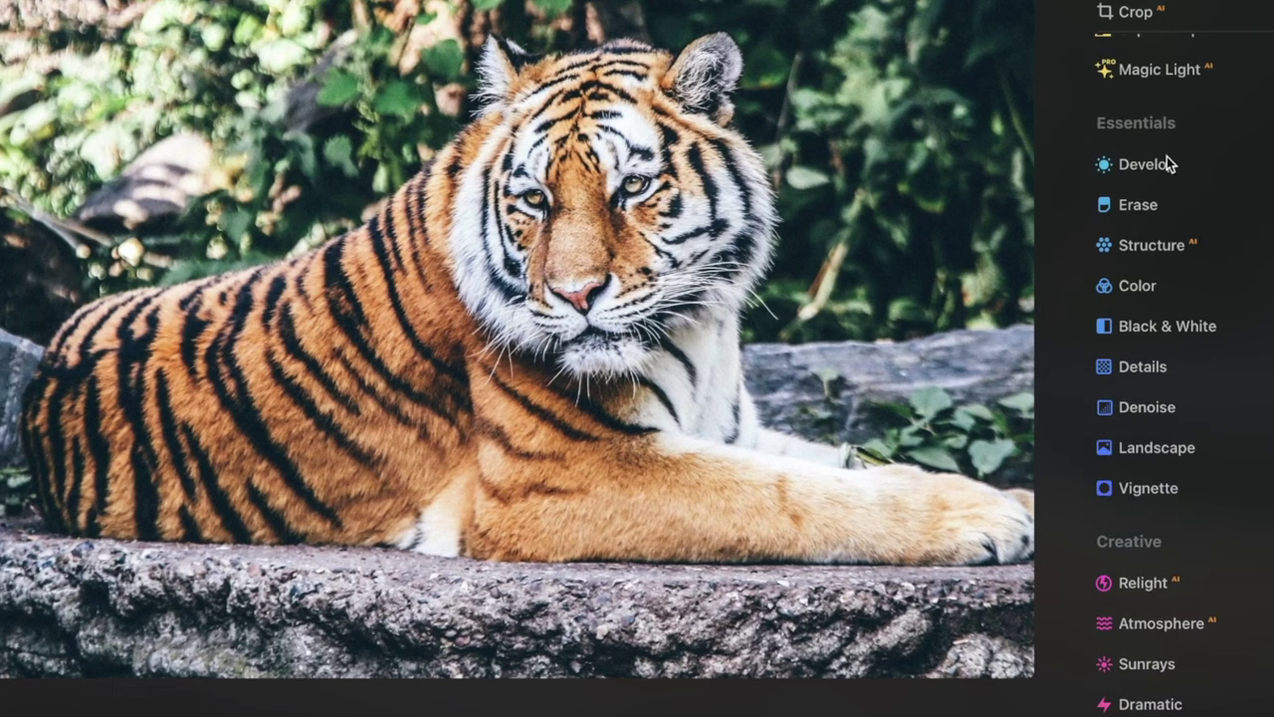
left_click(1162, 156)
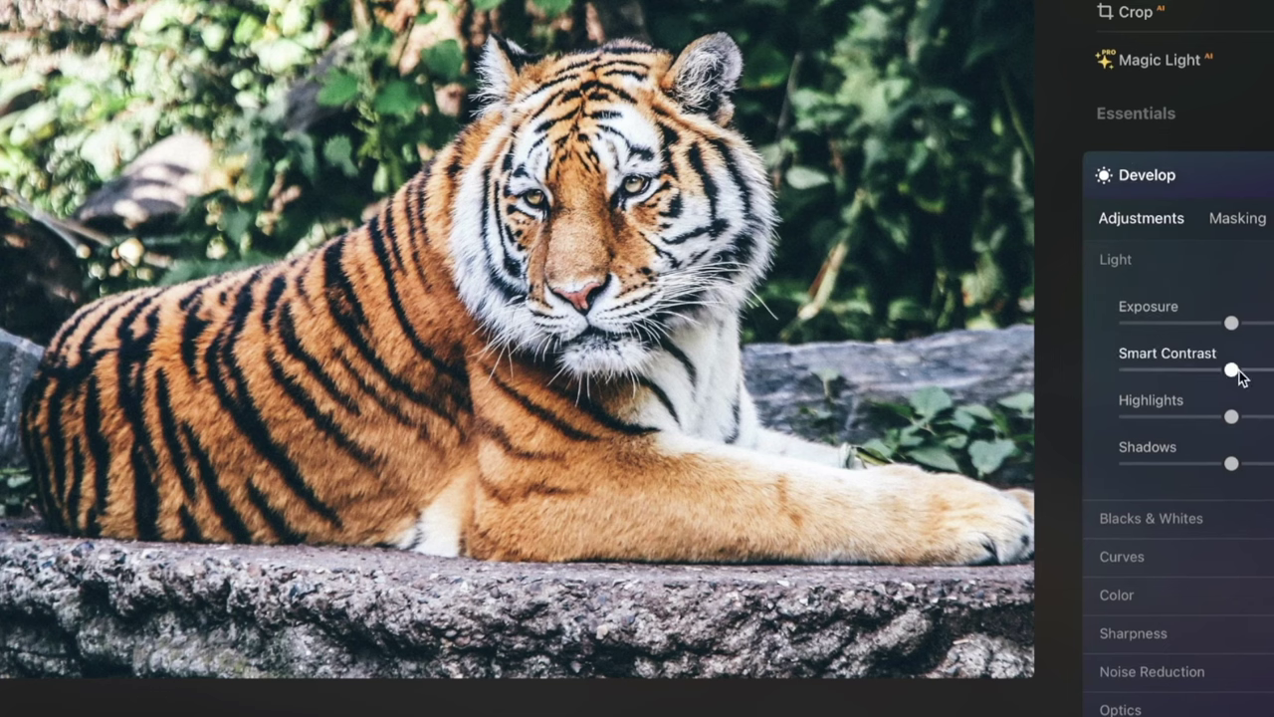
left_click_drag(1235, 369, 1273, 369)
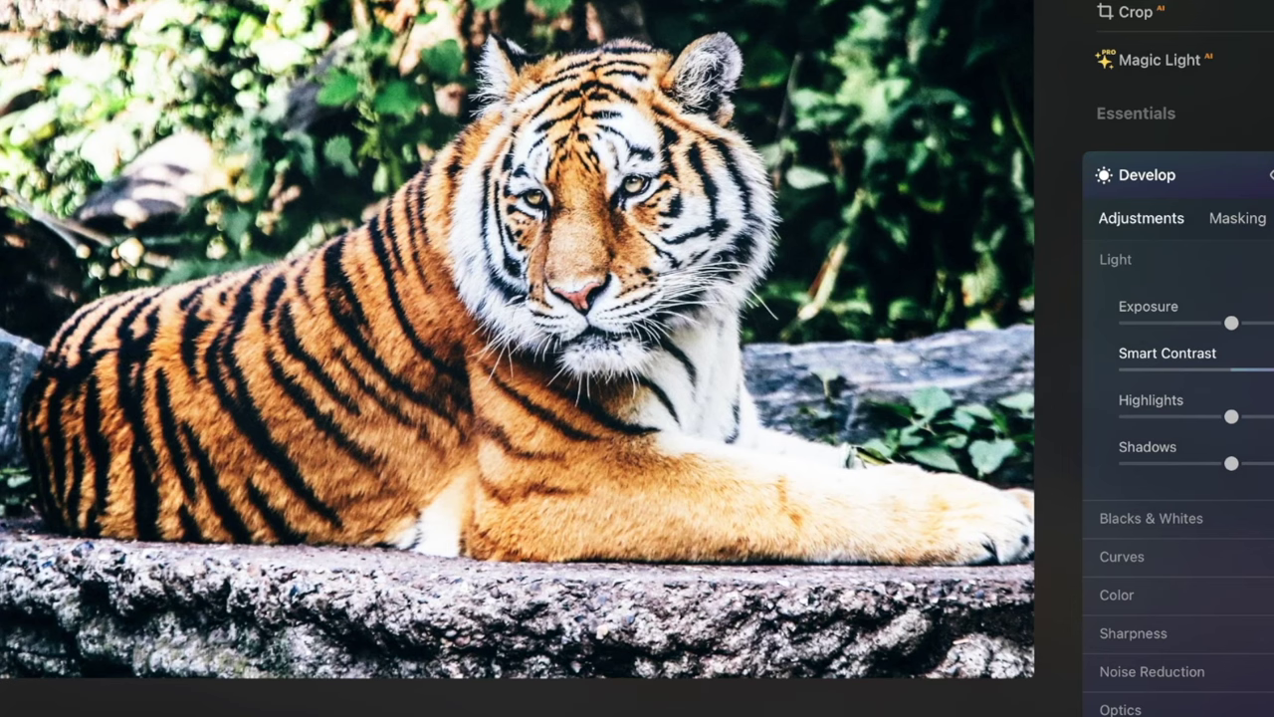
left_click_drag(1273, 368, 1013, 365)
left_click_drag(1125, 369, 1273, 371)
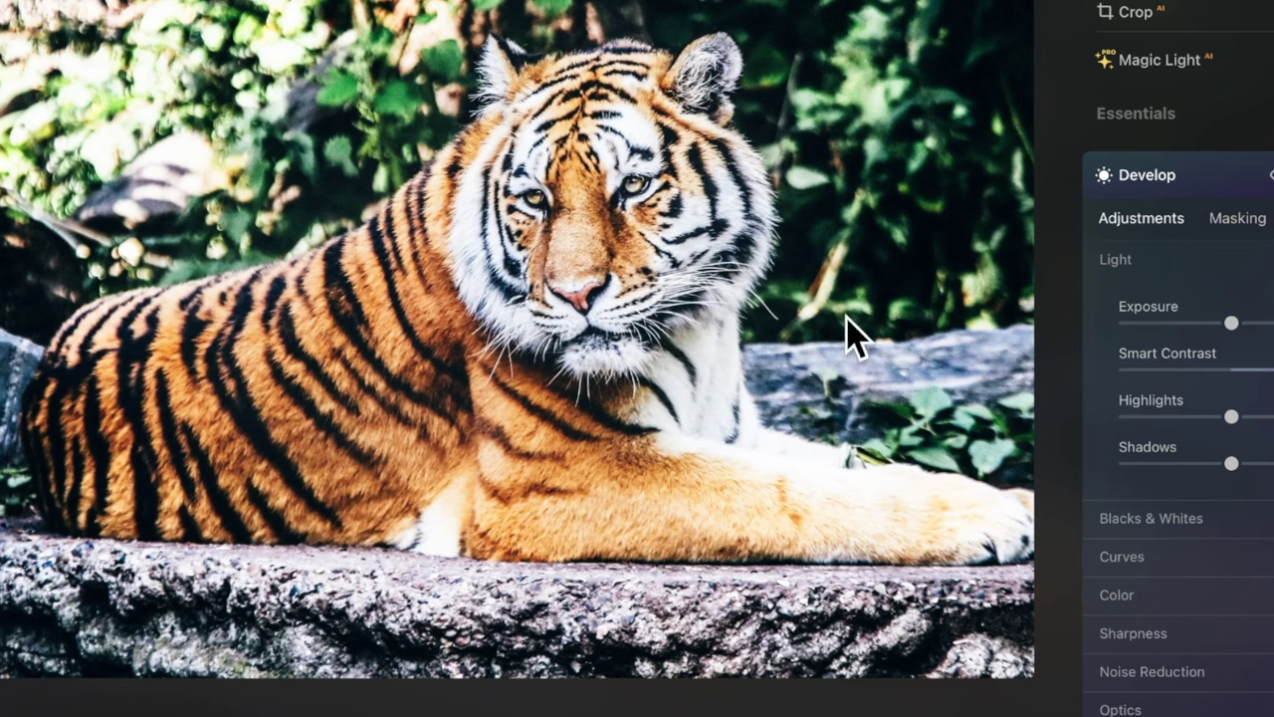
left_click_drag(1195, 369, 1147, 365)
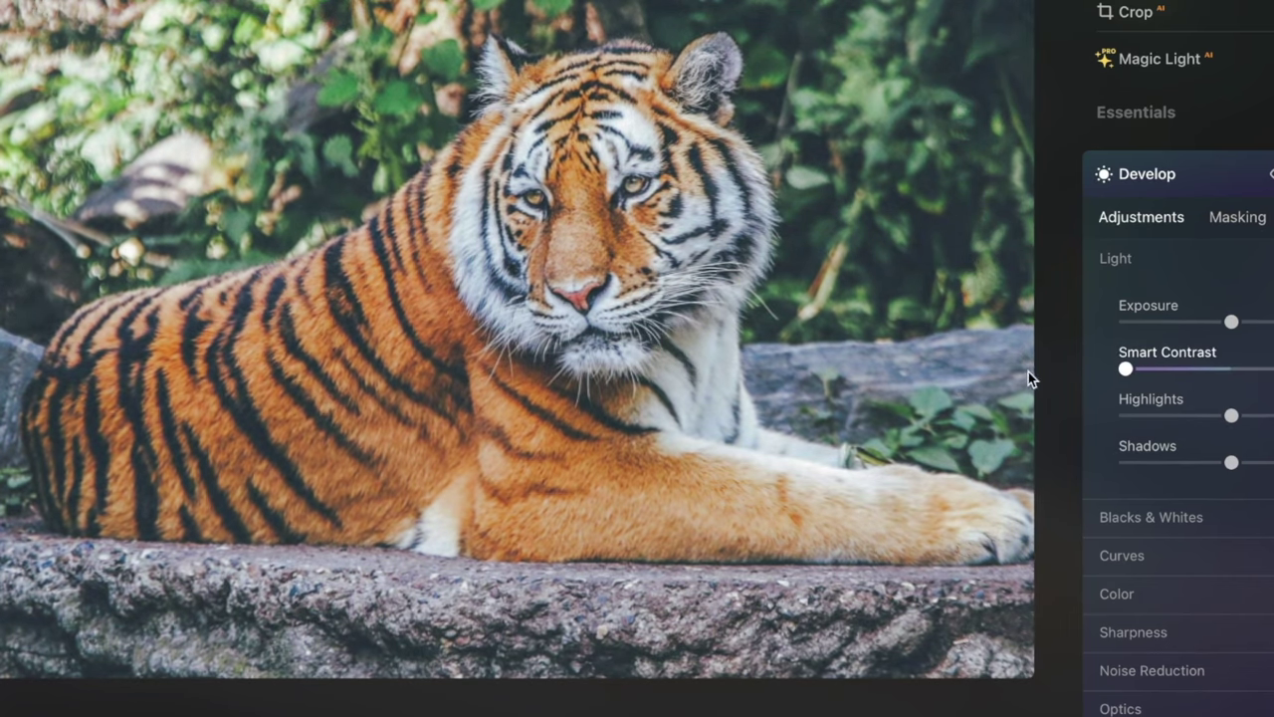
left_click_drag(1125, 368, 1167, 375)
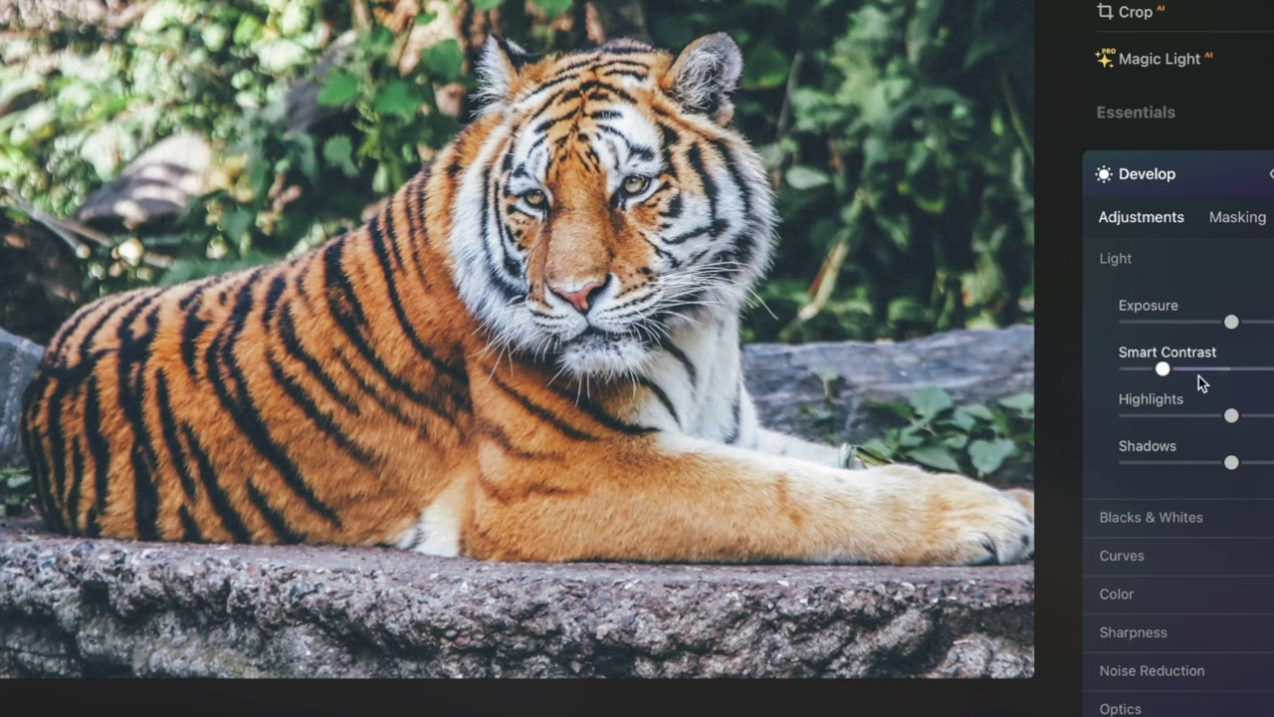
left_click_drag(1226, 420, 1204, 470)
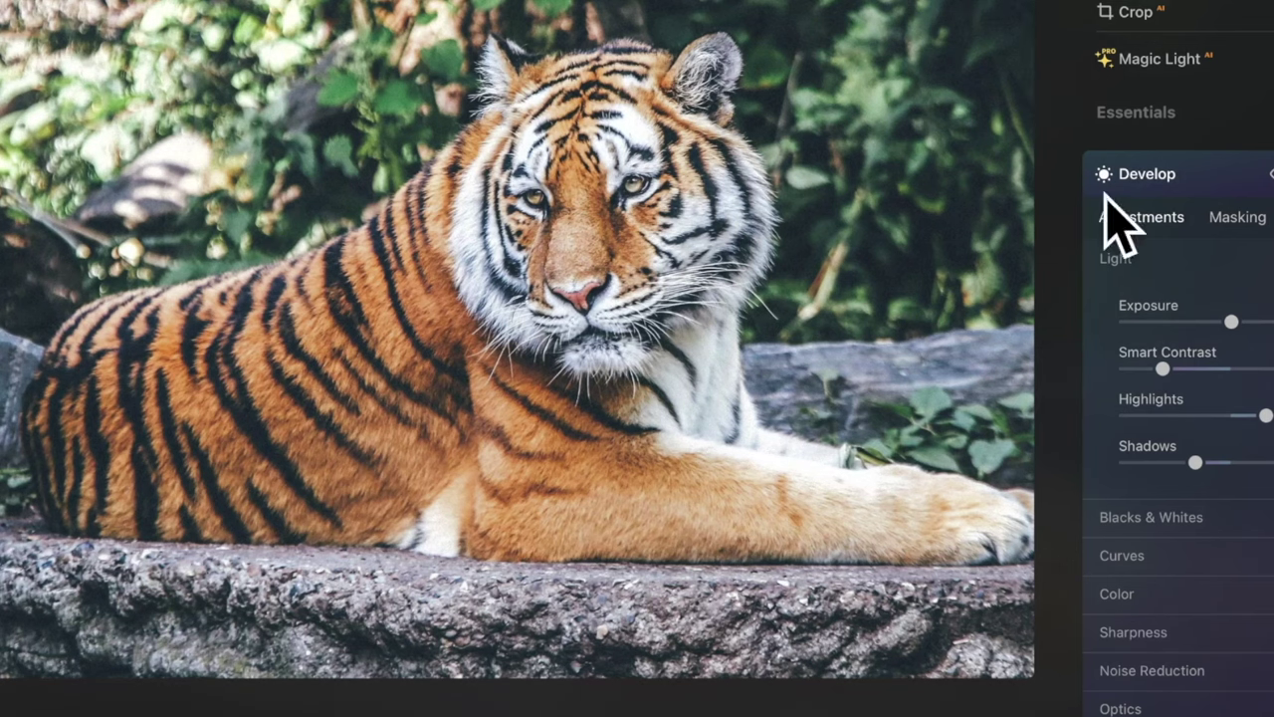
Step: Boost the tiger photo's color saturation moderately using the Color tool, leaving Vibrance and Remove Color Cast as they are
scroll(1254, 259, "down", 1)
scroll(1178, 398, "down", 1)
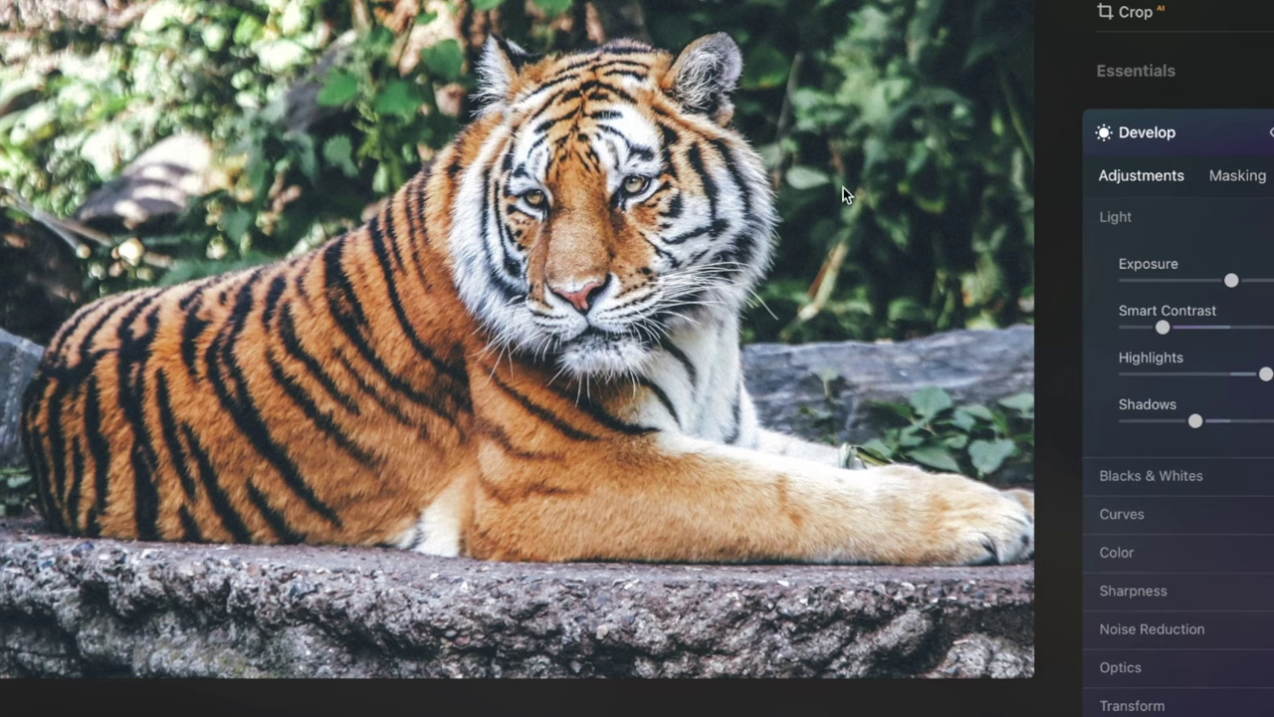
scroll(1178, 398, "down", 1)
scroll(1263, 426, "down", 8)
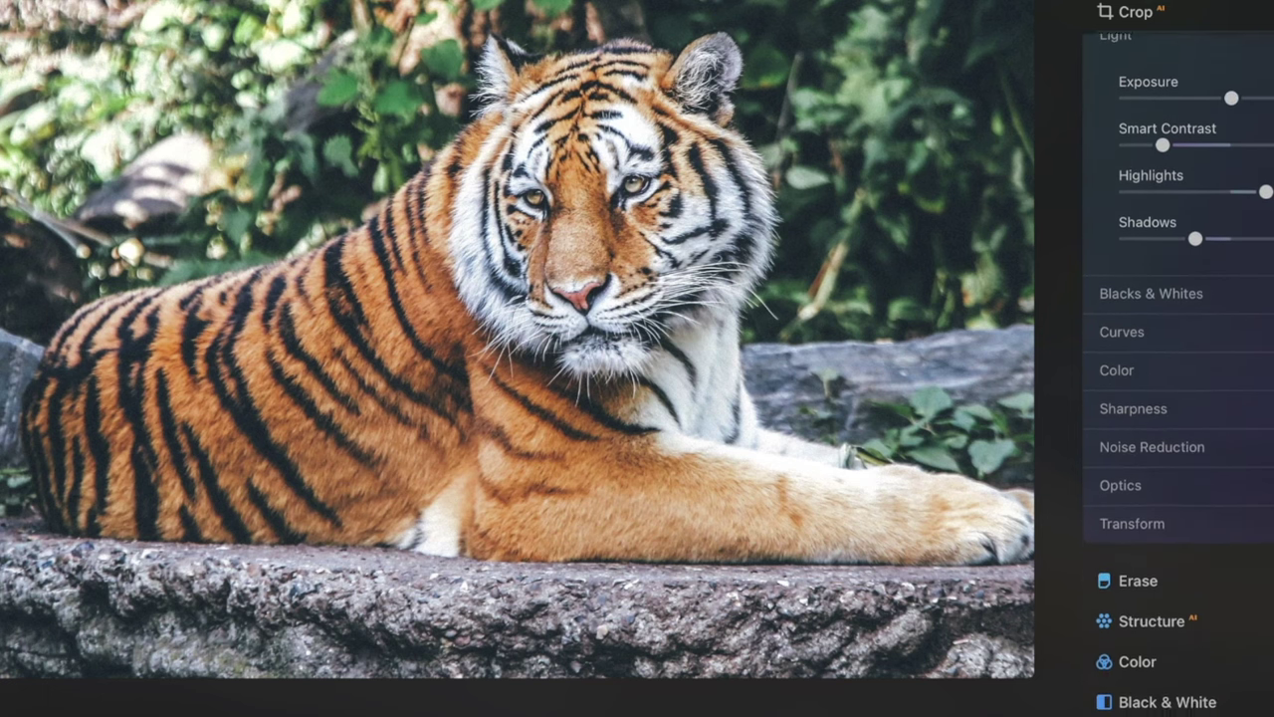
scroll(1263, 426, "up", 4)
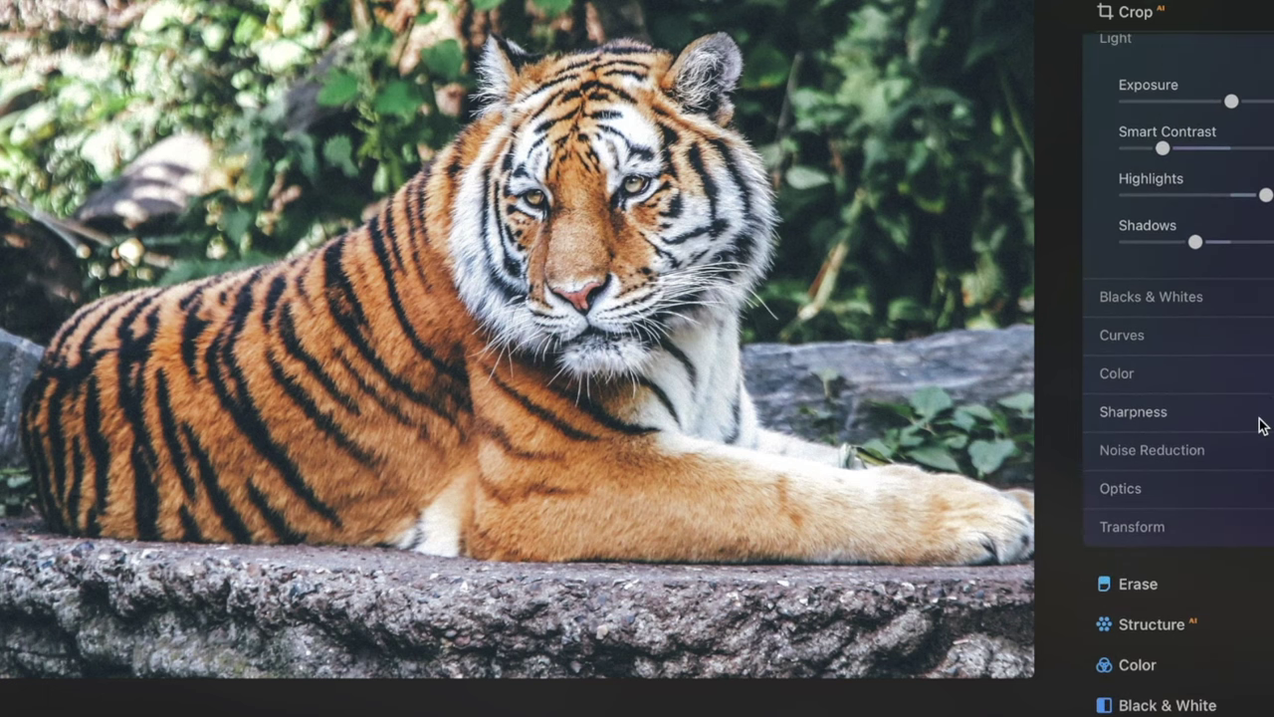
scroll(1257, 423, "down", 8)
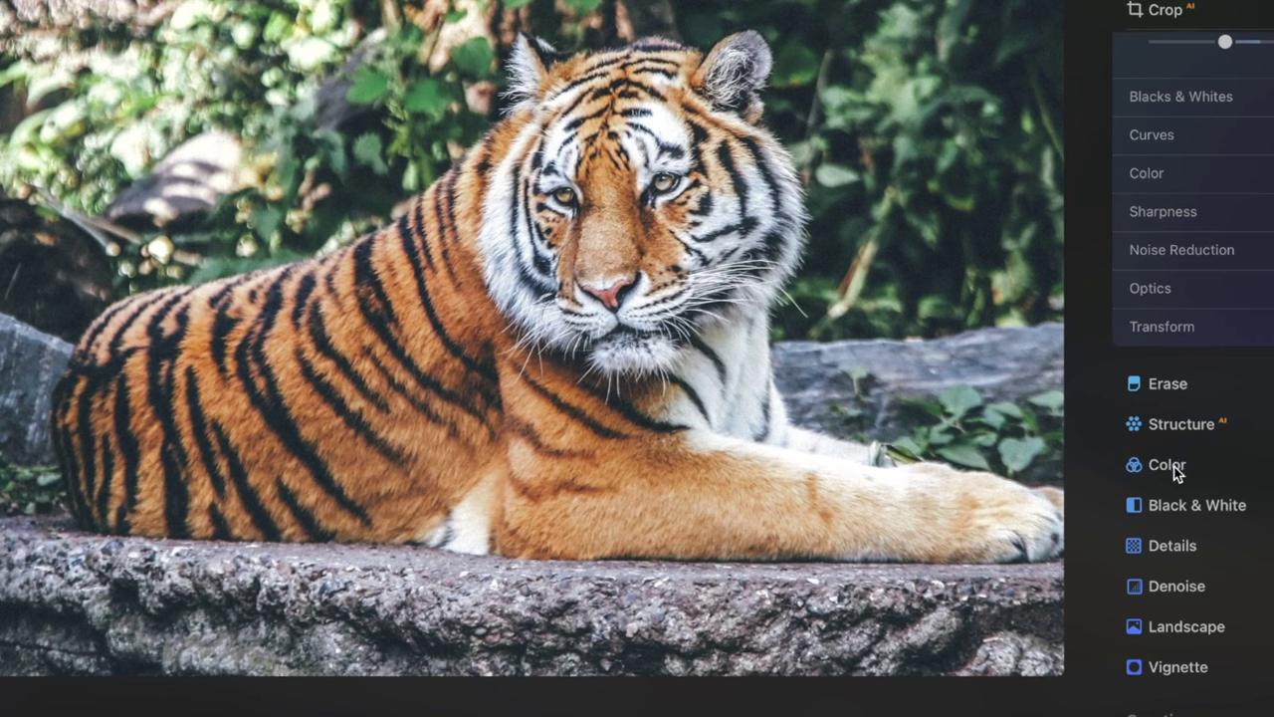
left_click(1187, 458)
mouse_move(1259, 167)
left_mouse_down()
mouse_move(1232, 167)
mouse_move(1273, 167)
left_mouse_up()
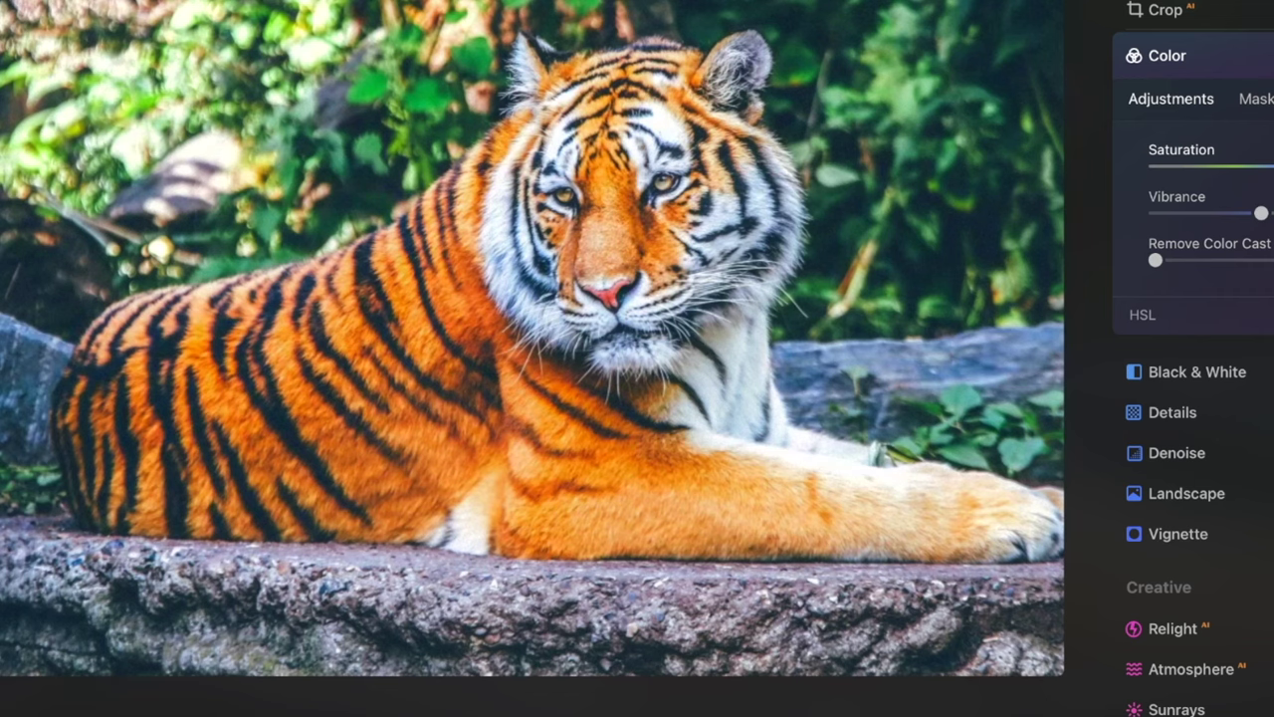
mouse_move(1273, 167)
left_mouse_down()
mouse_move(1241, 165)
mouse_move(1273, 167)
left_mouse_up()
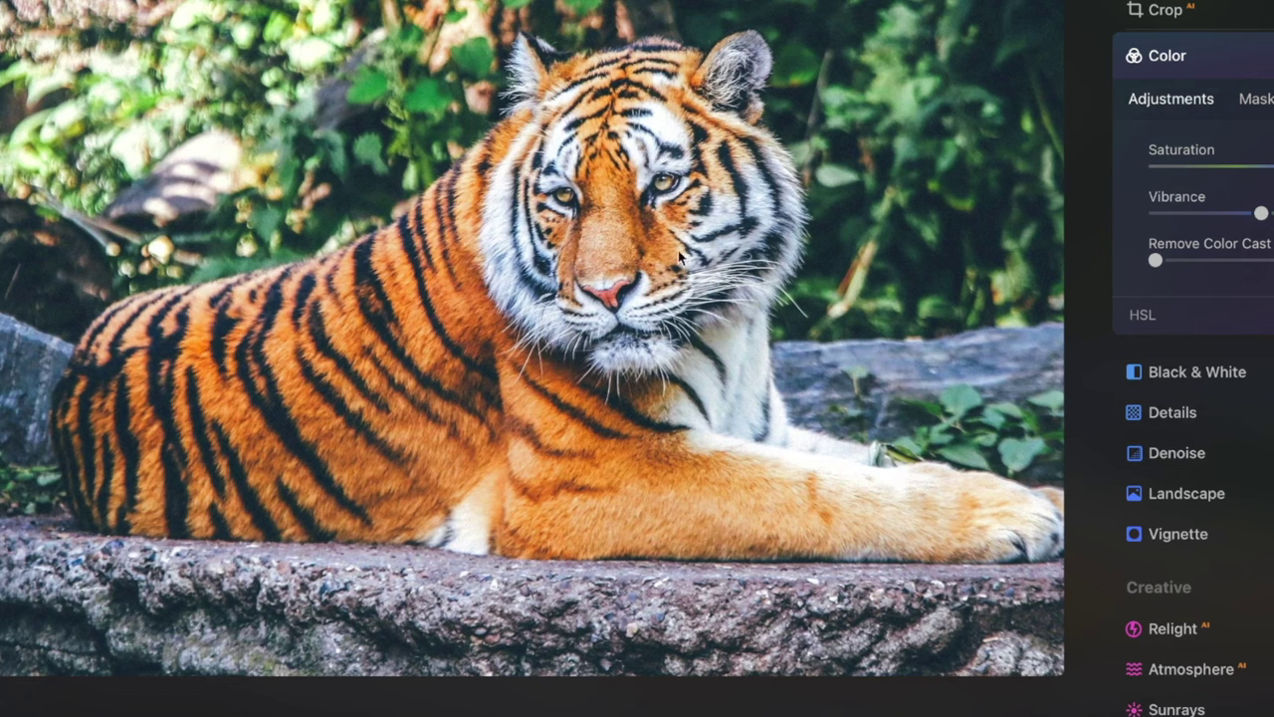
Step: Inspect the tiger's fur and face at 200% zoom for image quality, and return the view to 50%
left_click(558, 708)
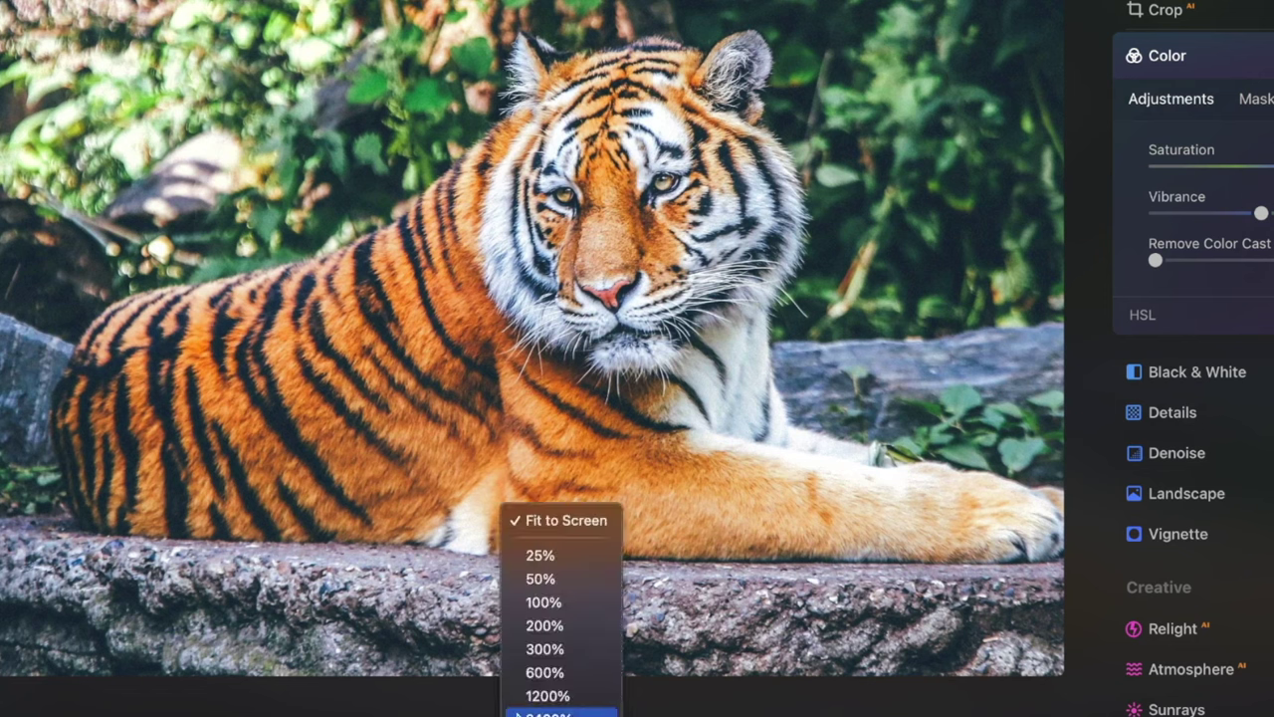
left_click(544, 625)
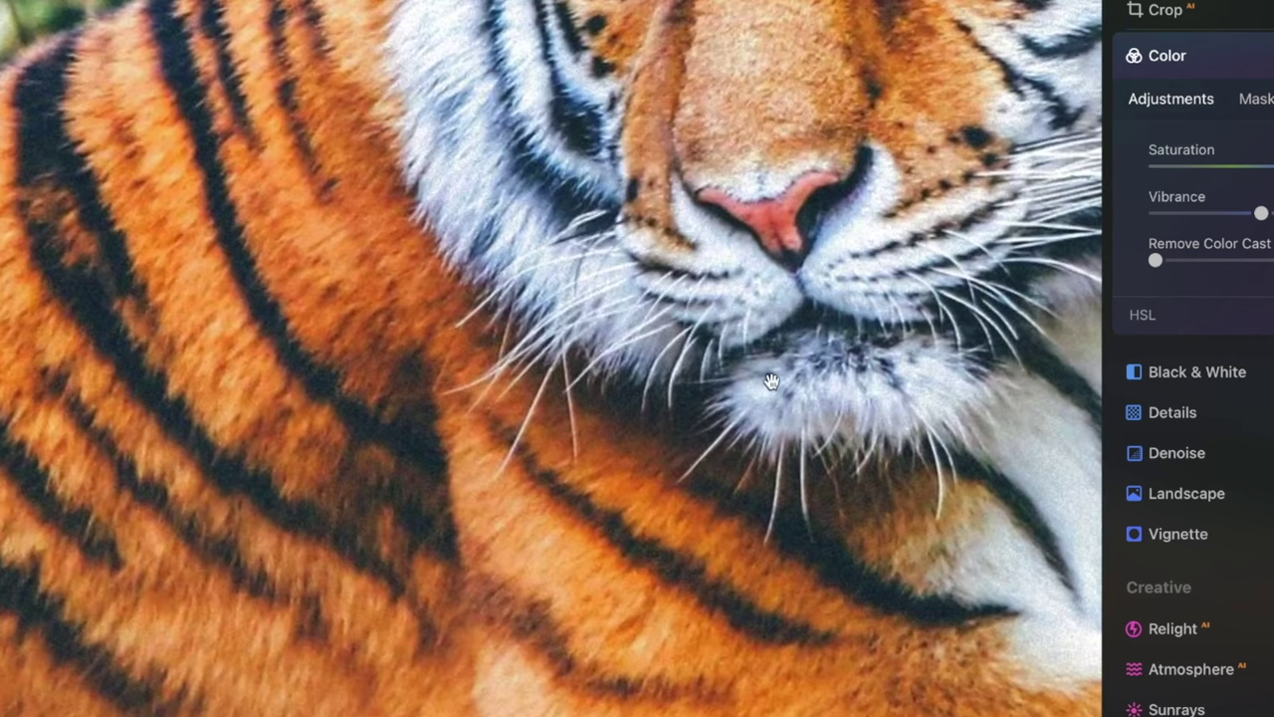
left_click_drag(768, 379, 611, 606)
left_click_drag(784, 388, 745, 509)
left_click_drag(746, 412, 666, 515)
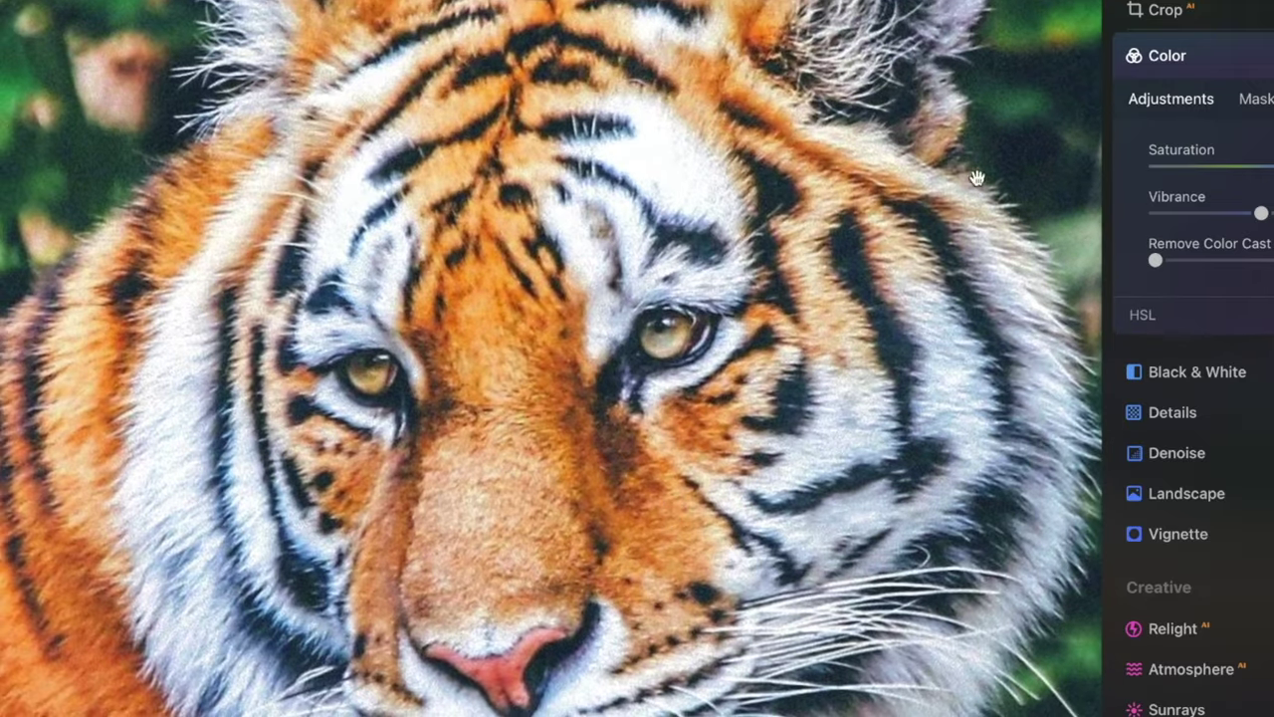
left_click(545, 626)
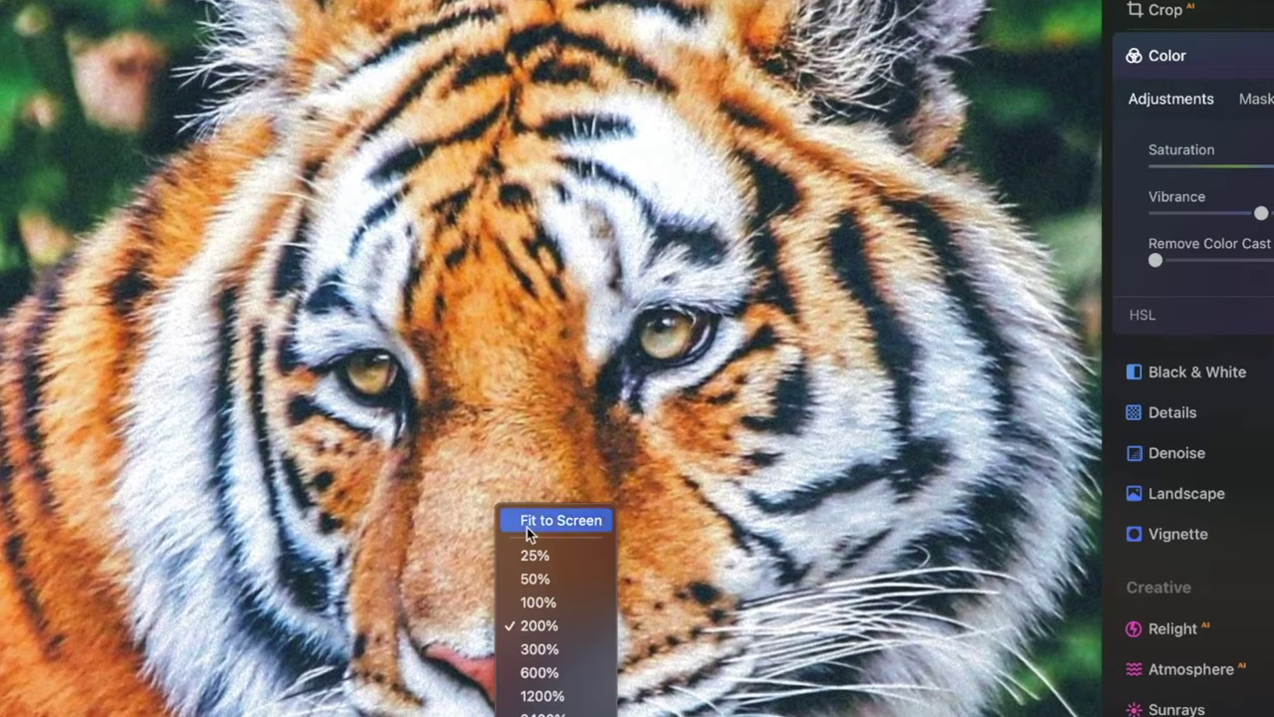
left_click(548, 585)
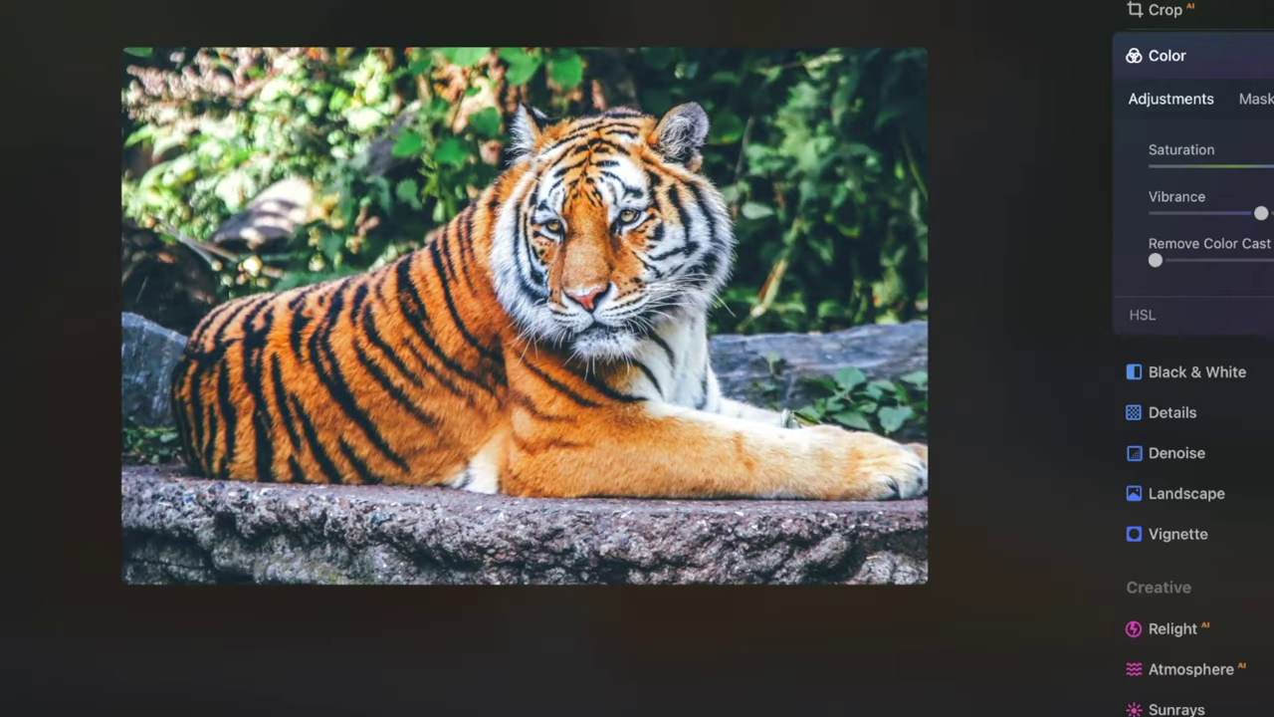
Step: Return to the photo catalog, check the edited tiger photo's pixel dimensions and locate the Upscale extension
key("g")
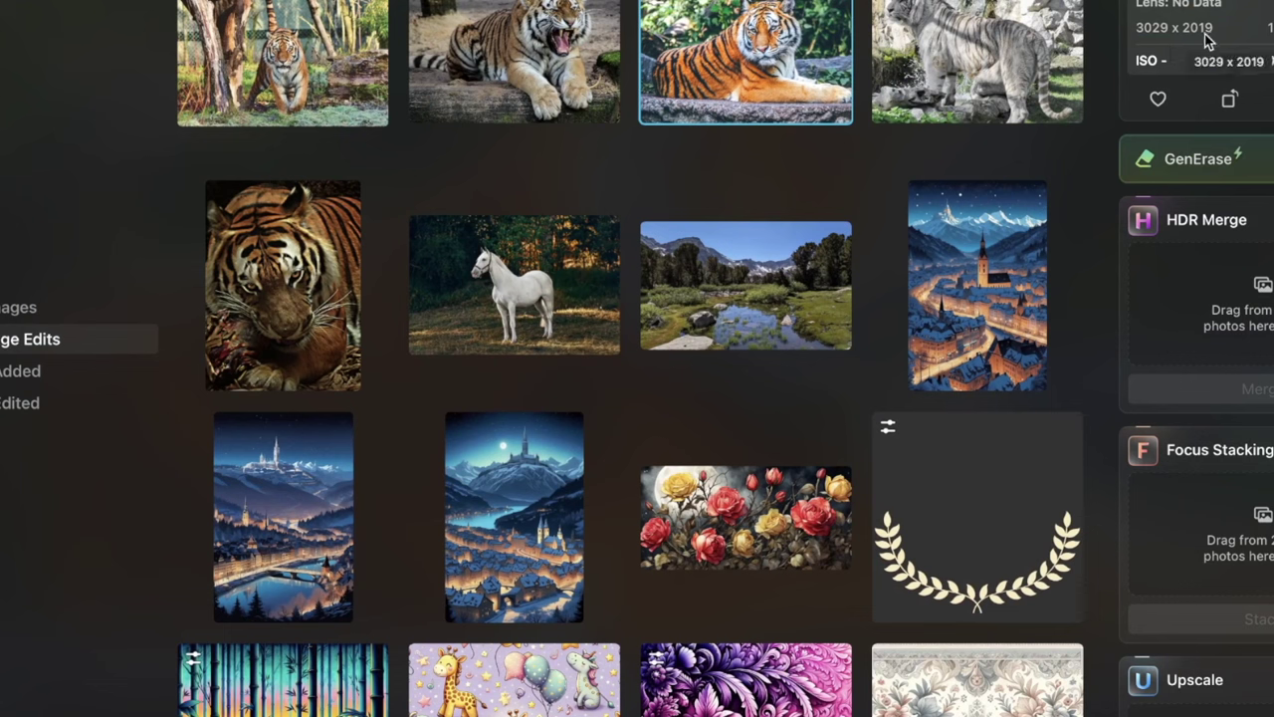
scroll(1273, 297, "down", 5)
scroll(1272, 297, "up", 3)
scroll(1272, 296, "down", 3)
scroll(1273, 297, "up", 3)
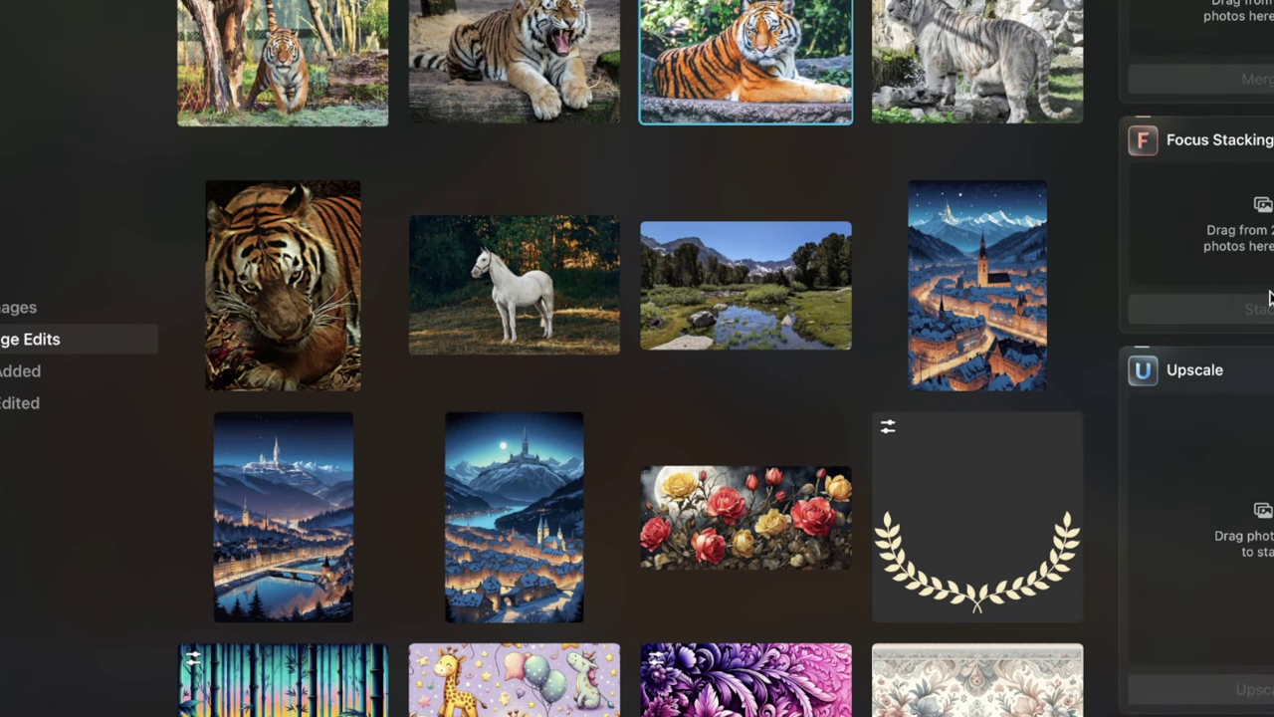
scroll(1271, 297, "up", 1)
scroll(1271, 297, "down", 1)
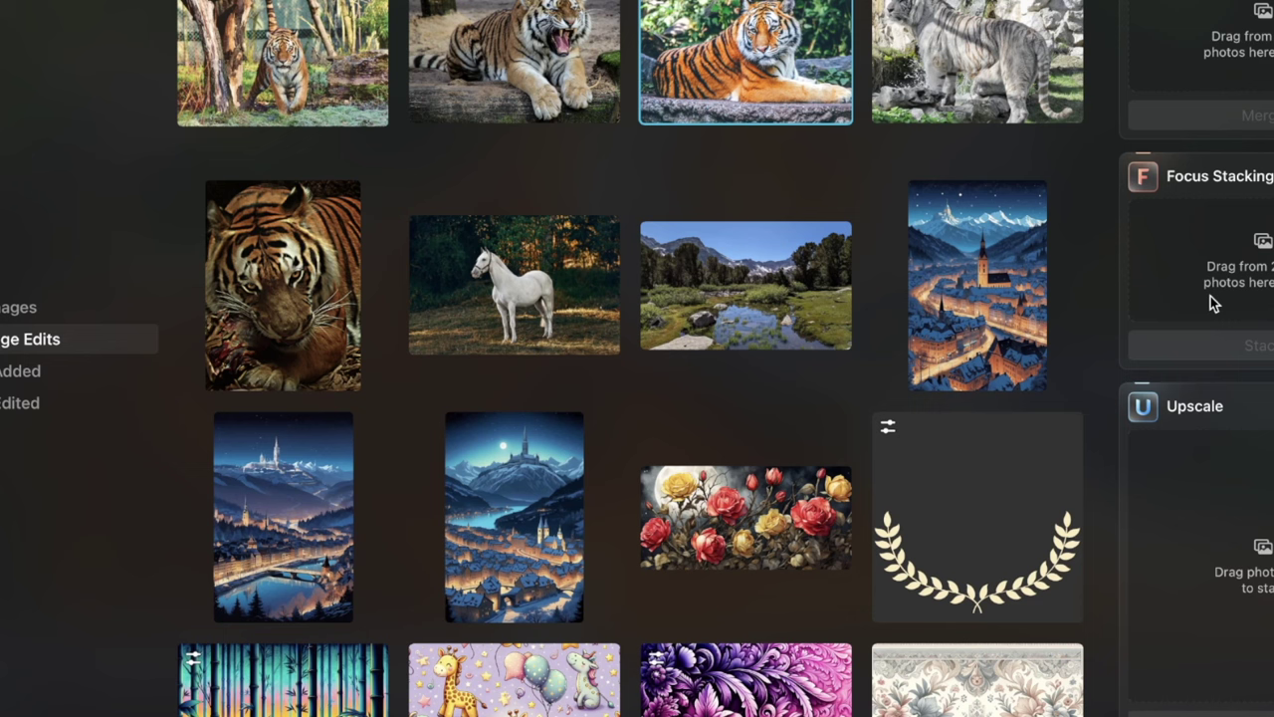
scroll(1179, 289, "down", 2)
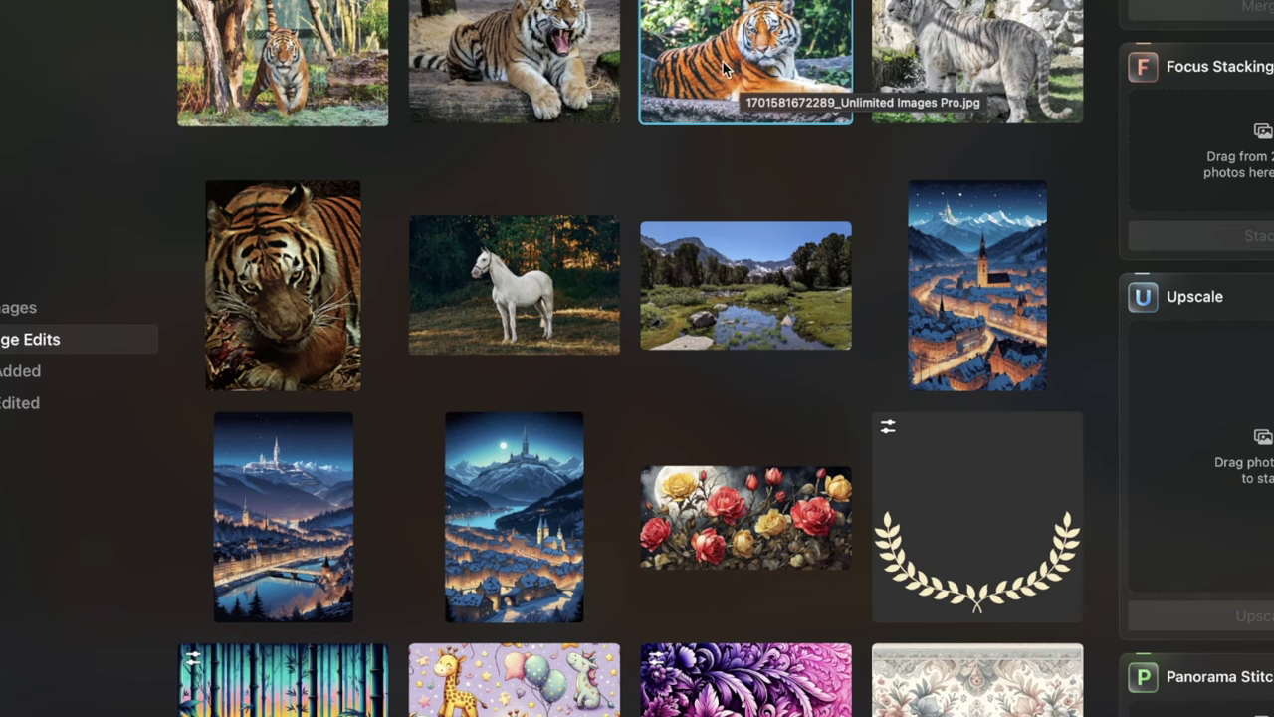
Step: Preview the edited tiger photo, place it in the Upscale extension and upscale it by 2x
double_click(774, 63)
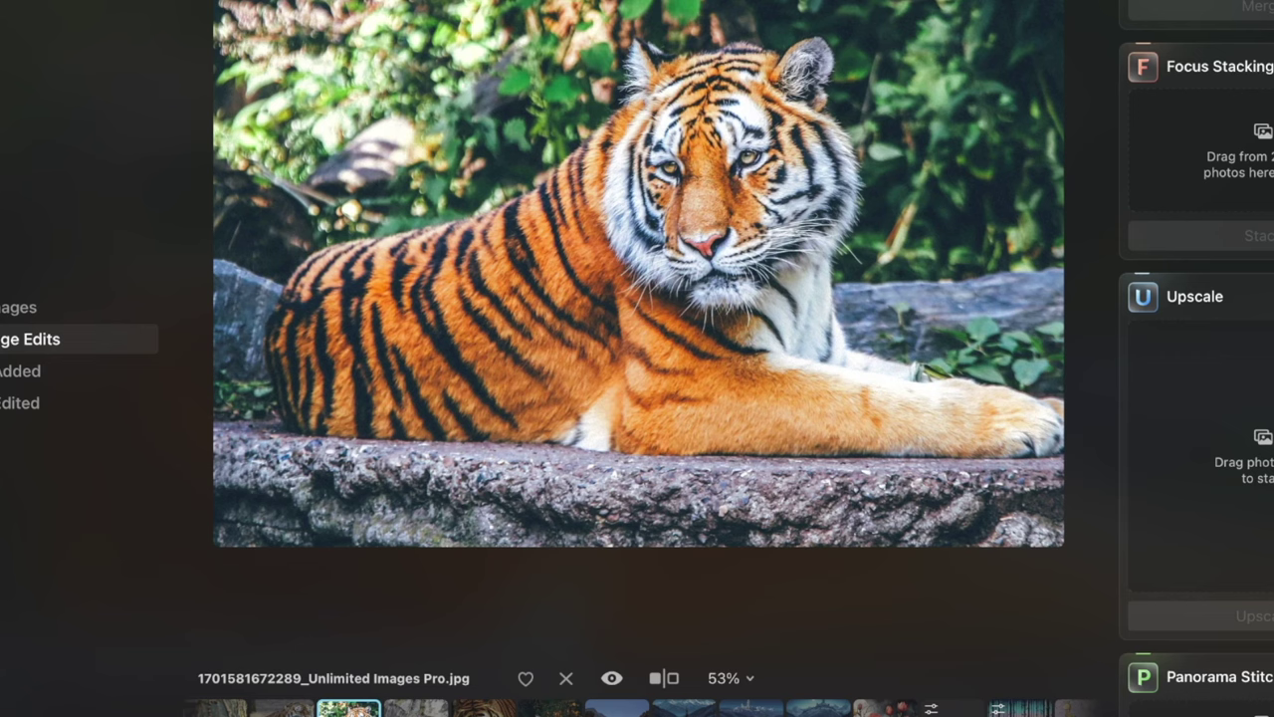
key("Escape")
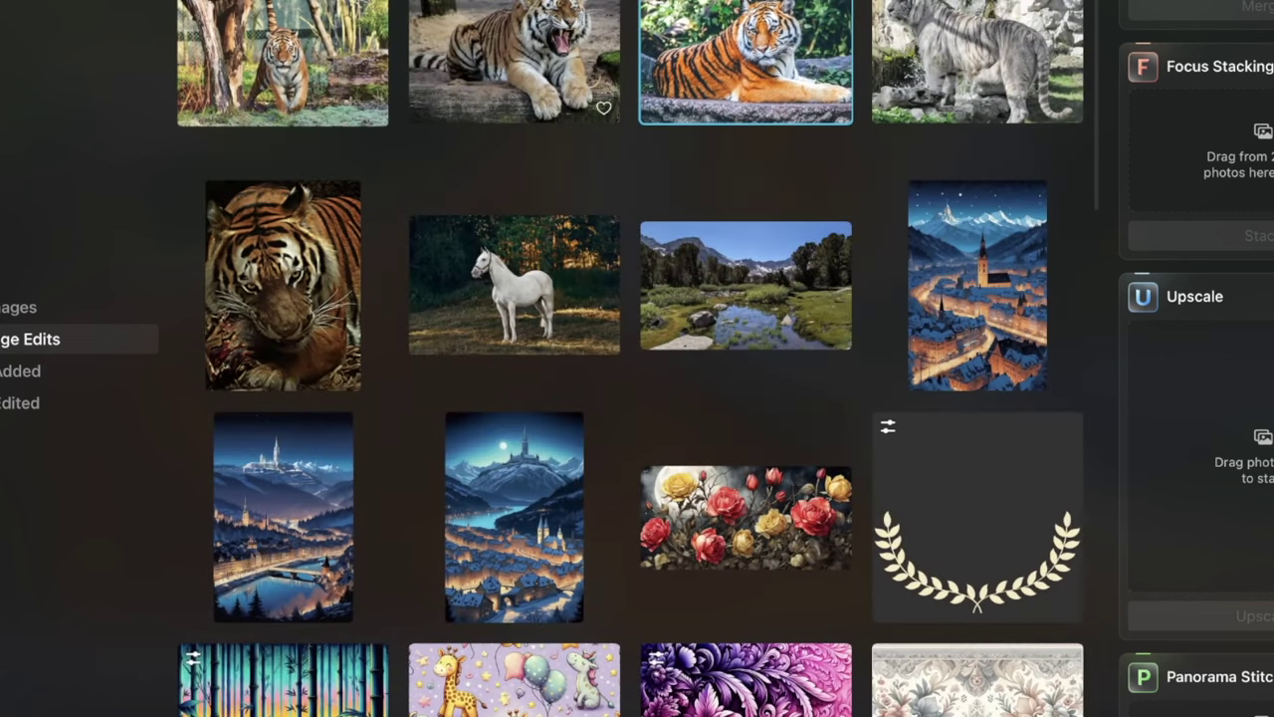
left_click_drag(656, 68, 1213, 480)
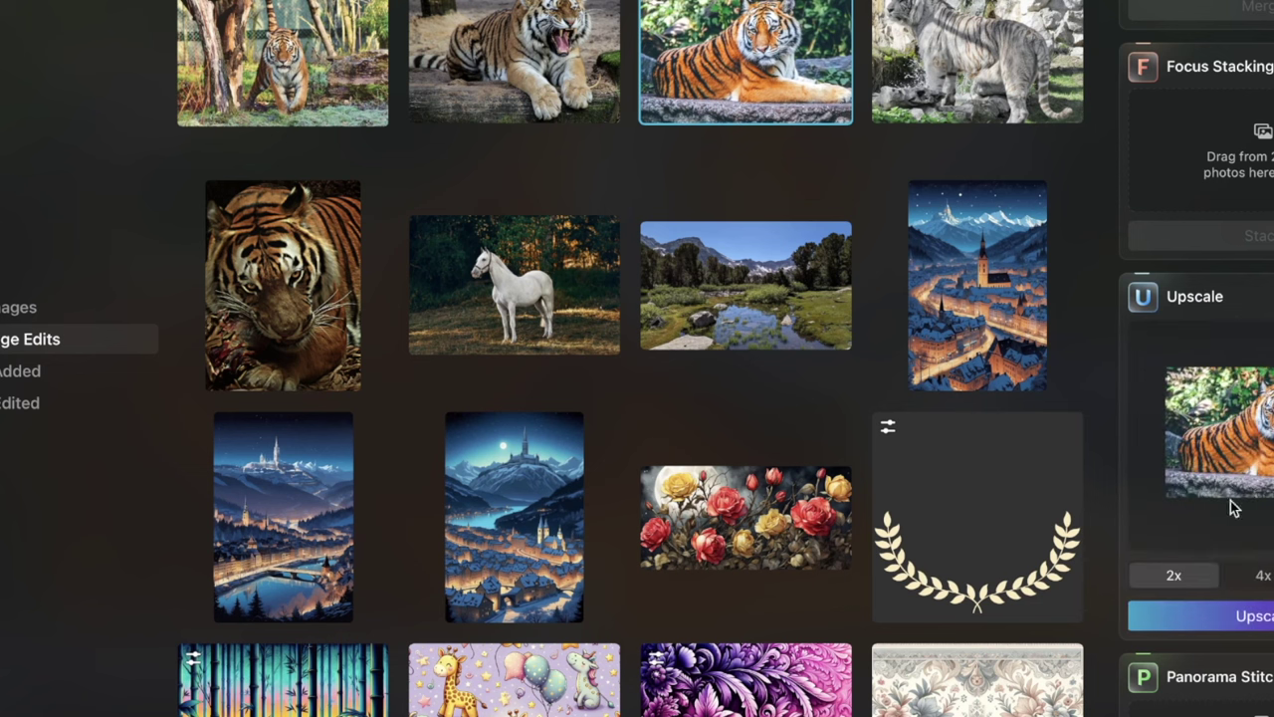
scroll(1203, 562, "up", 5)
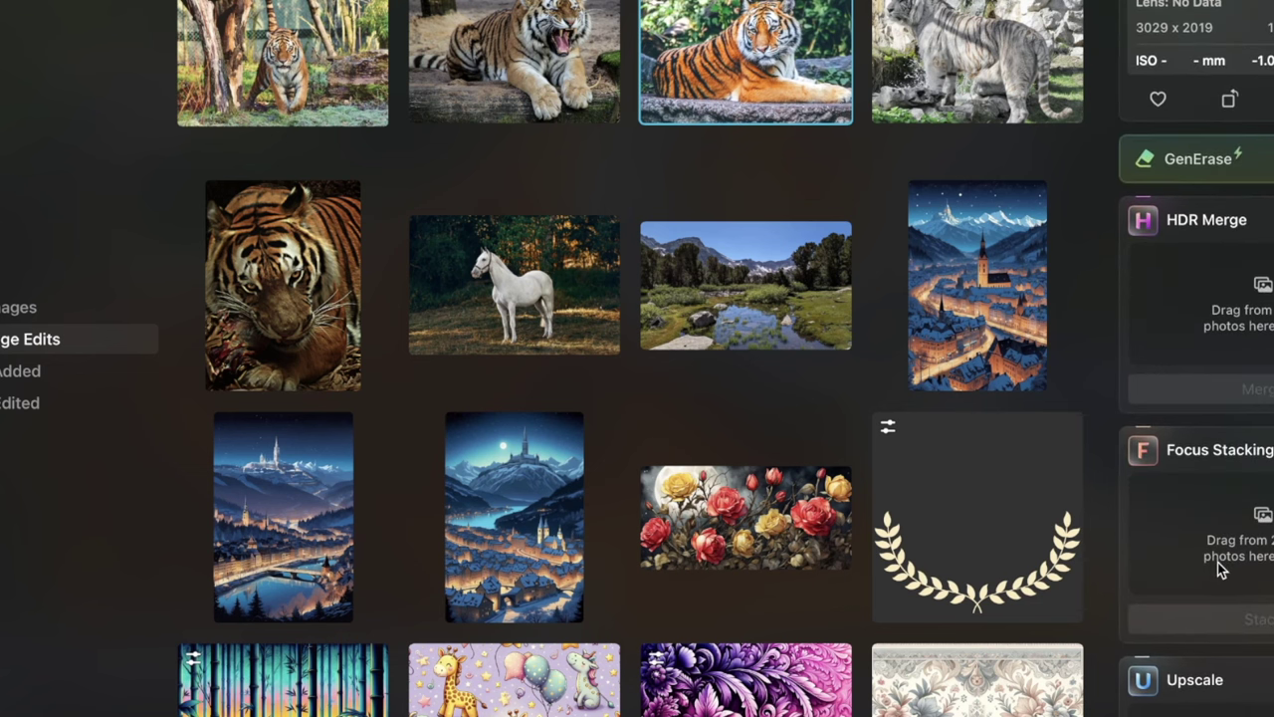
scroll(1223, 569, "down", 5)
left_click(1195, 509)
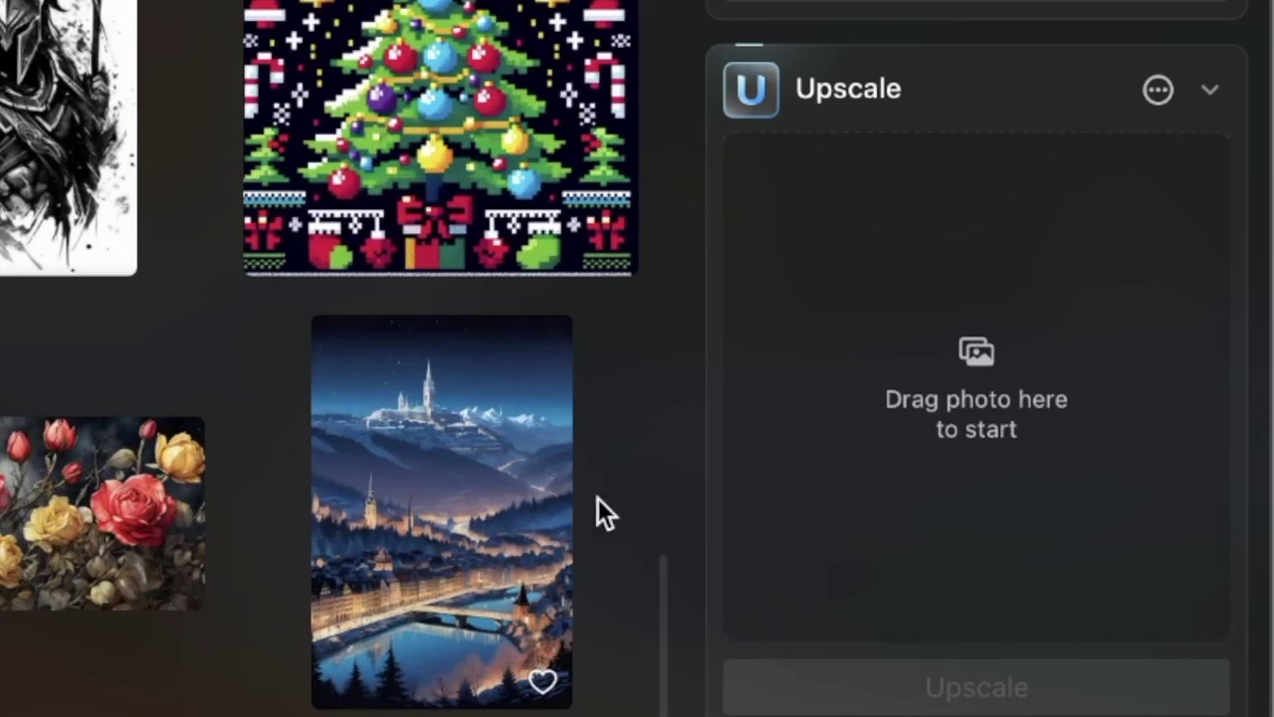
Step: Find the upscaled tiger photo in the Upscale folder and run the Upscale extension on it a second time
scroll(866, 492, "down", 5)
scroll(865, 492, "down", 3)
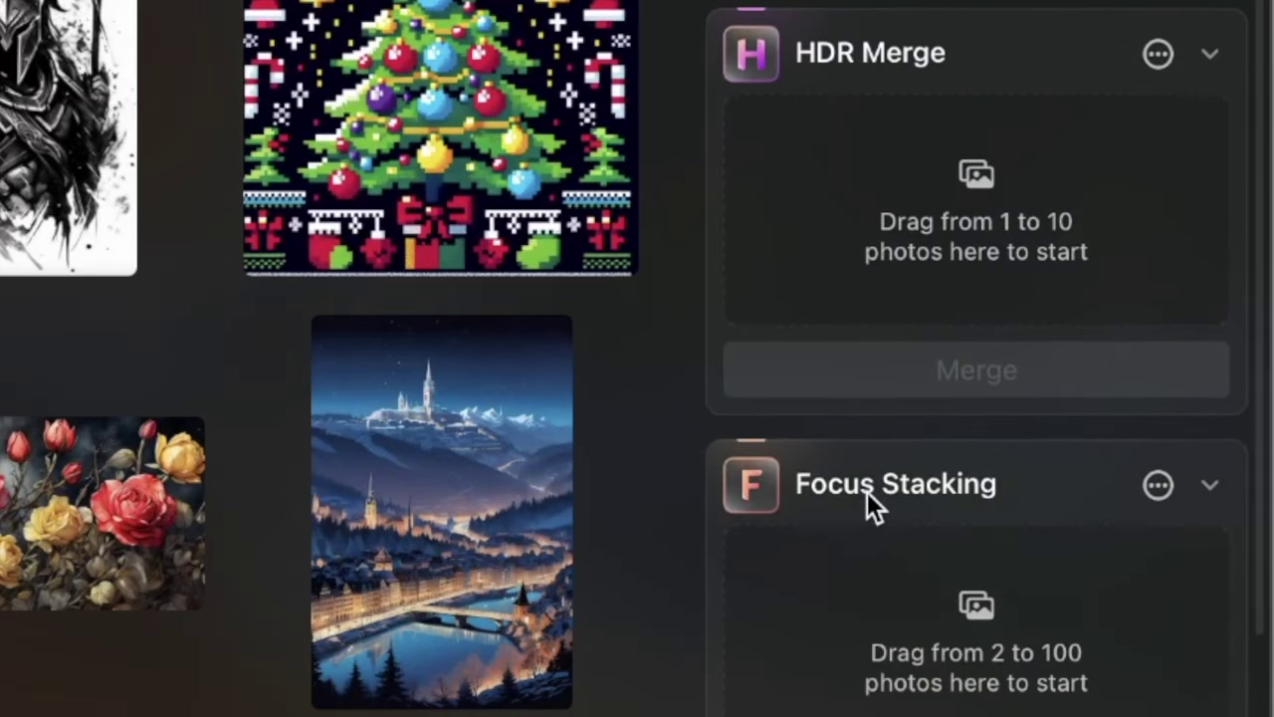
scroll(1193, 21, "up", 6)
left_click_drag(472, 525, 971, 338)
left_click(951, 684)
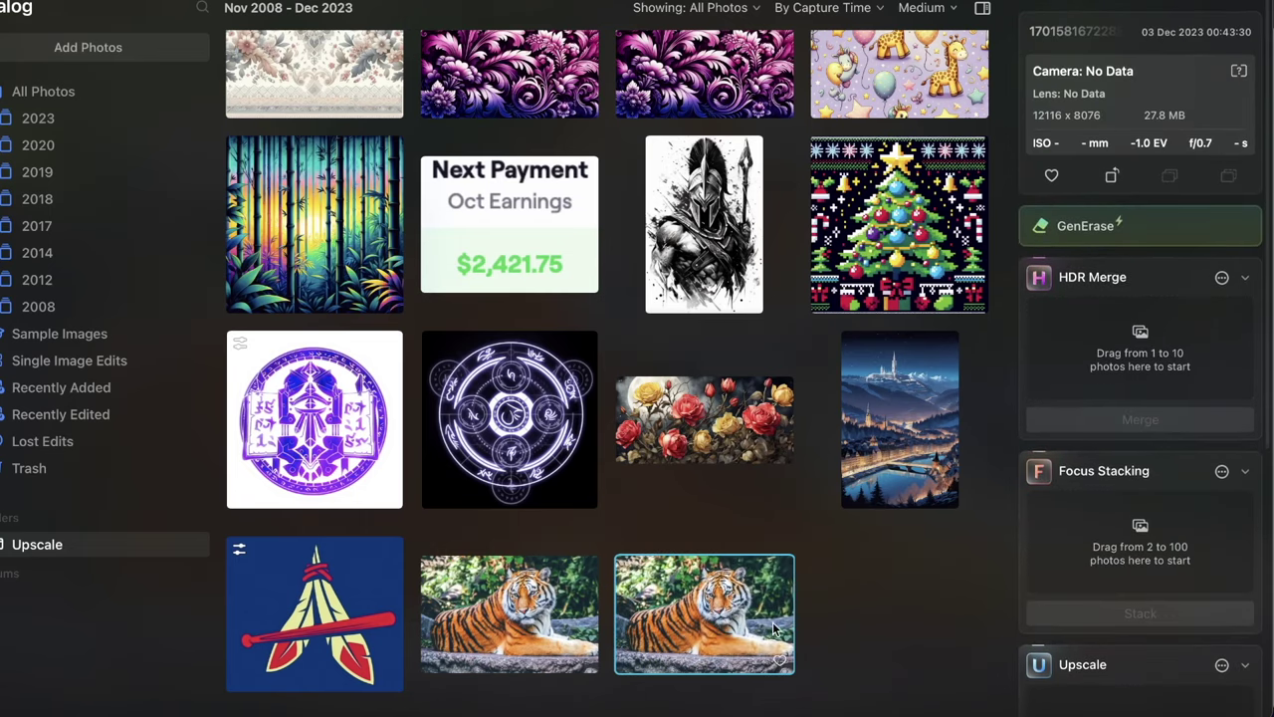
Step: Open the upscaled 12116 x 8076 tiger photo and export it to the Desktop as a JPEG named "TUGuofnenf"
double_click(429, 573)
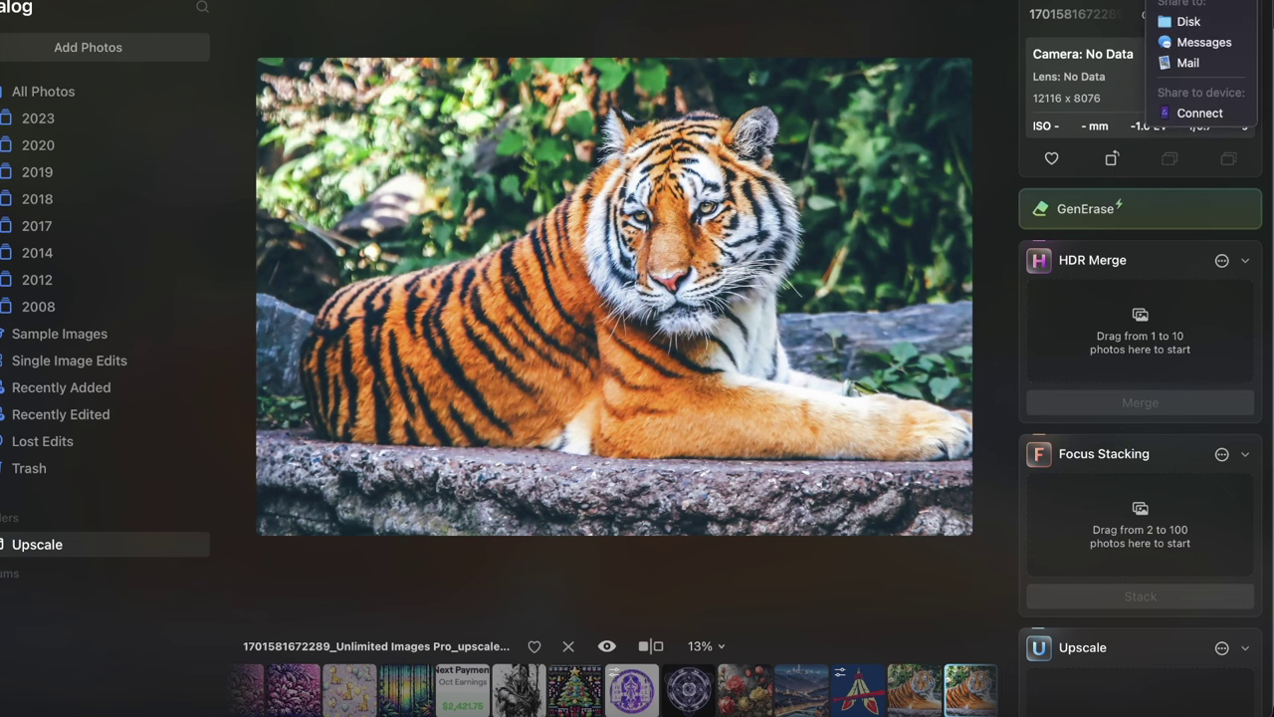
left_click(1166, 24)
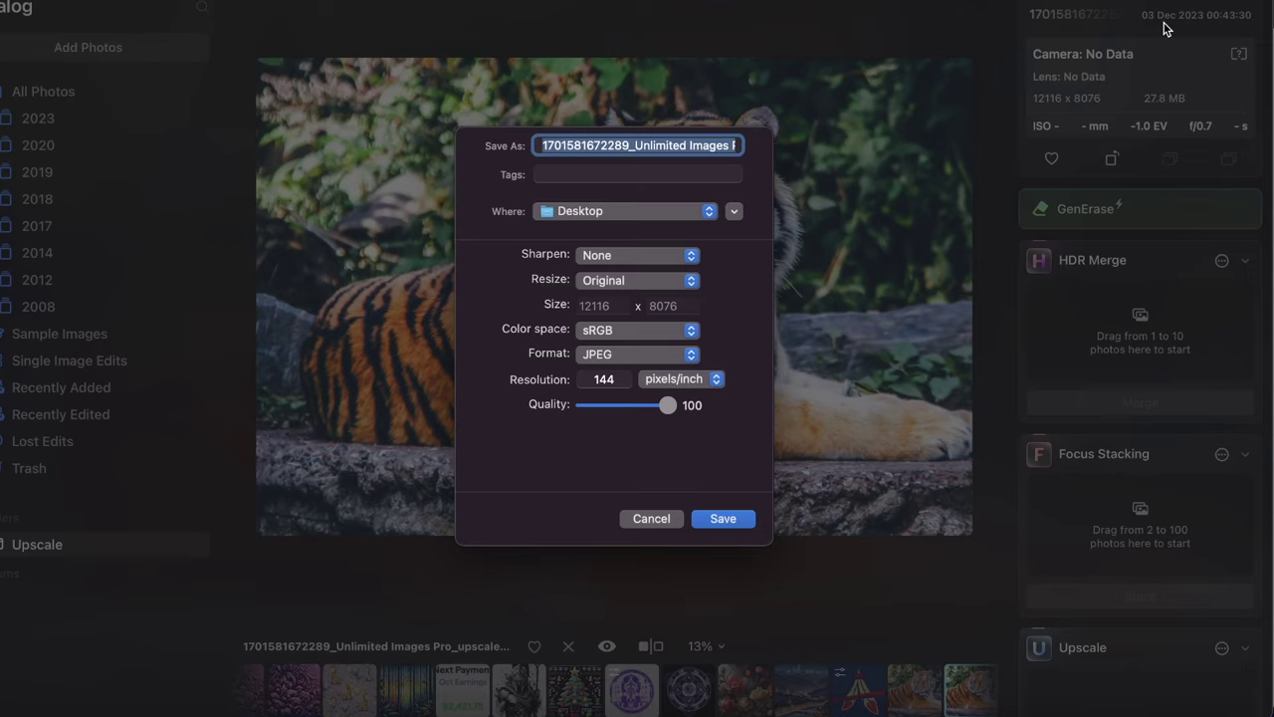
type("TUGuofnenf")
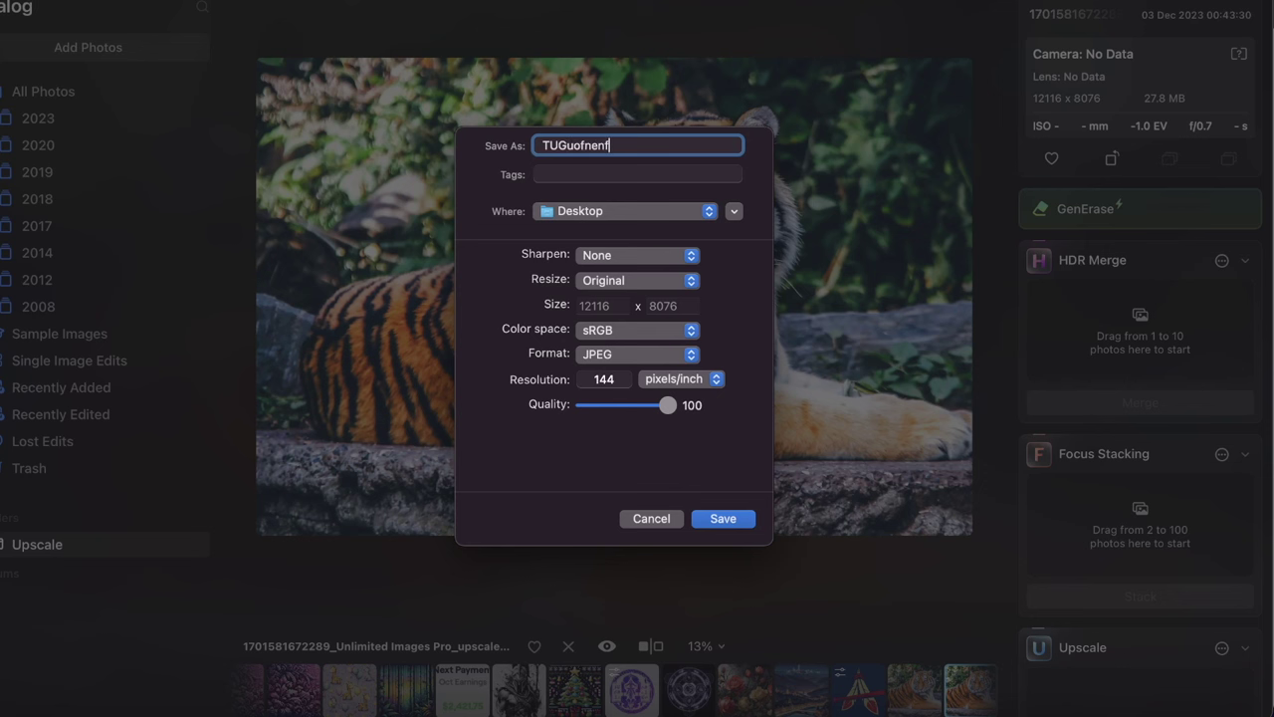
key("Return")
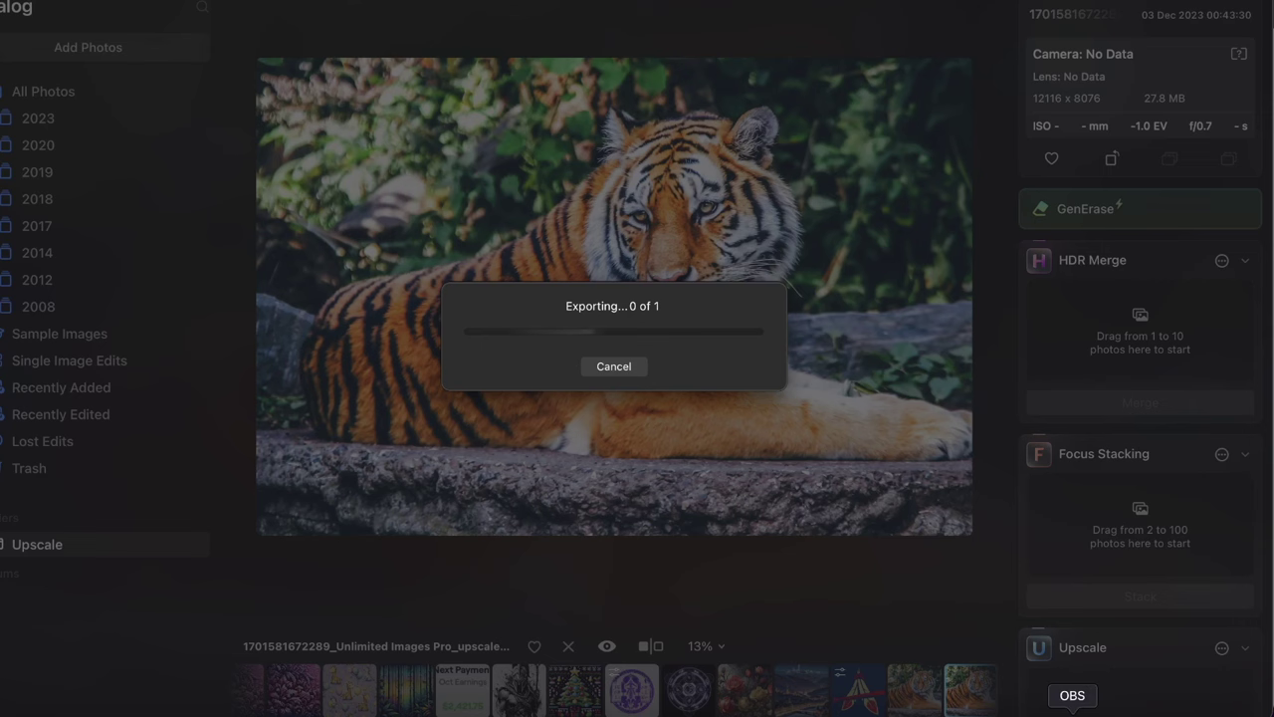
left_click(1072, 708)
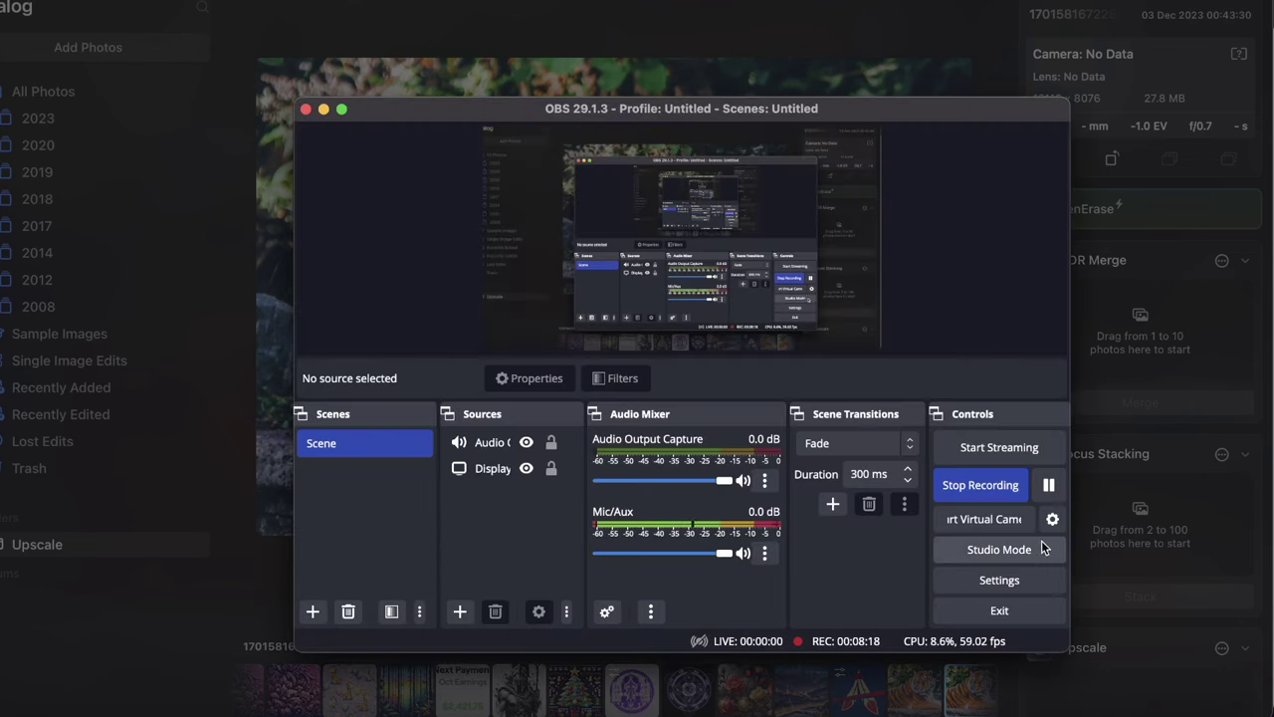
left_click(1048, 485)
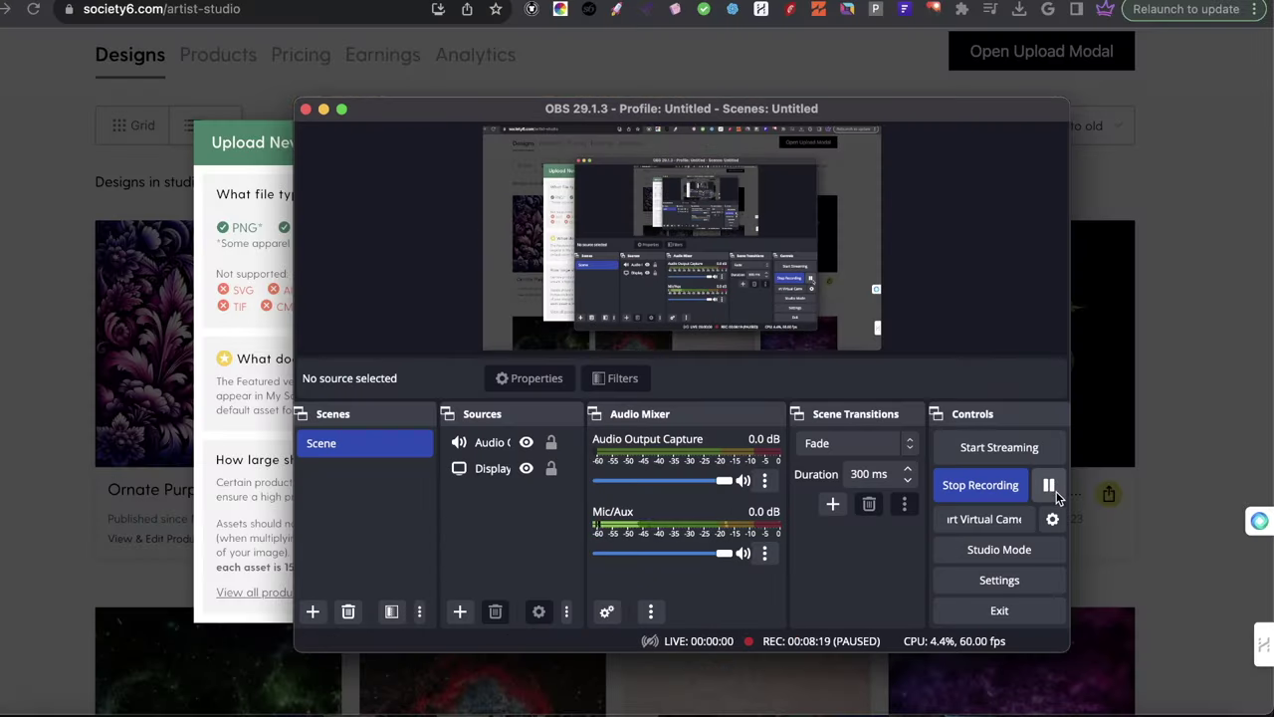
left_click(1048, 485)
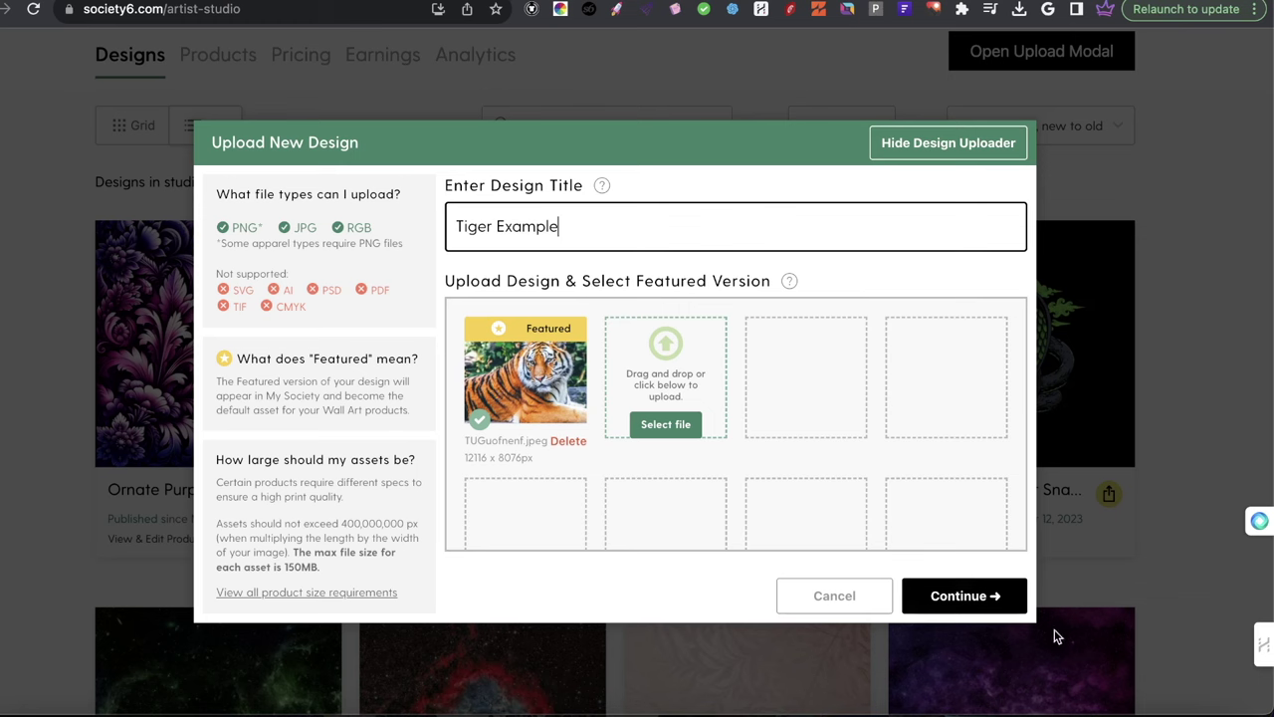
left_click(1036, 707)
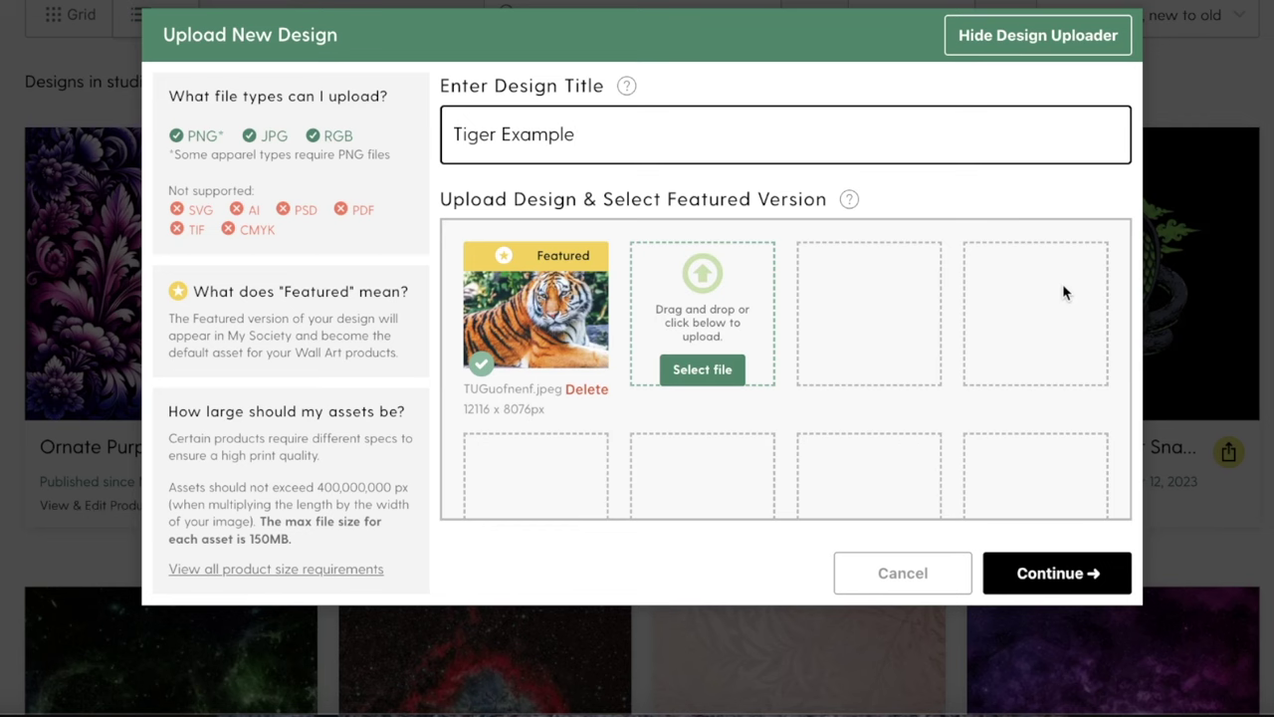
Step: Continue the "Tiger Example" design upload, accept the artist agreement and declare that the artwork contains no mature content
scroll(1075, 289, "up", 1)
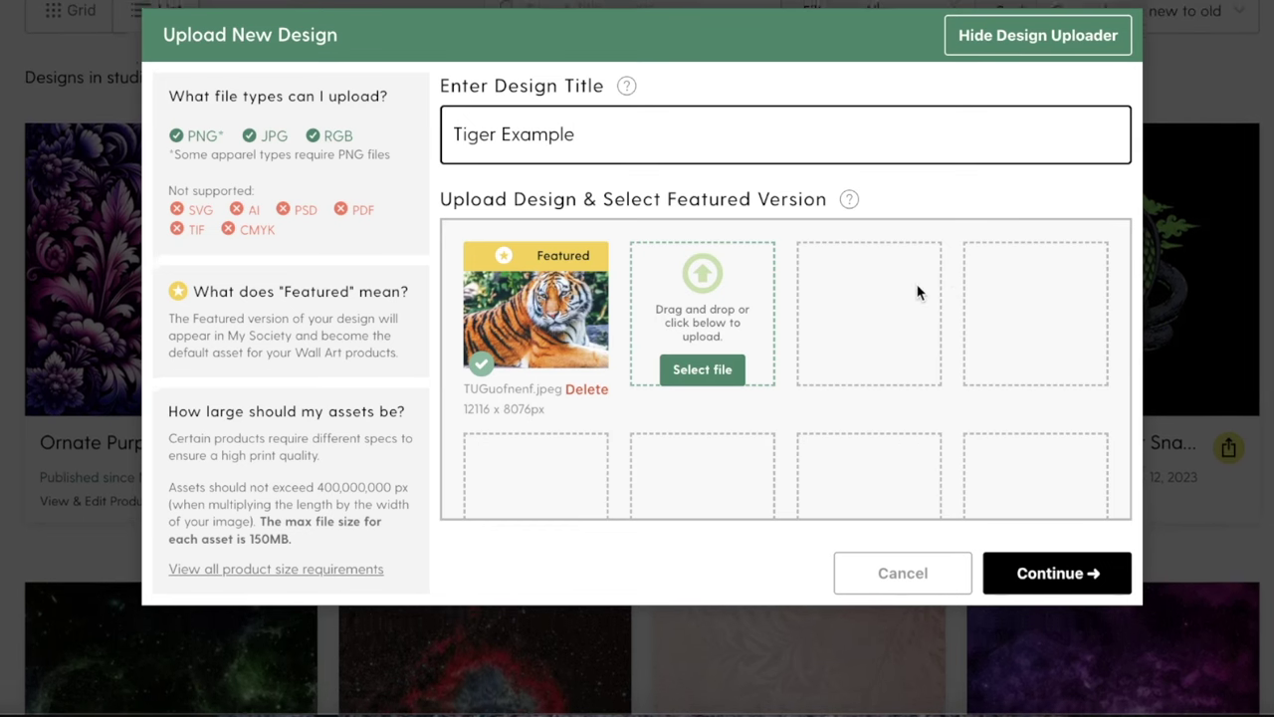
left_click(1067, 580)
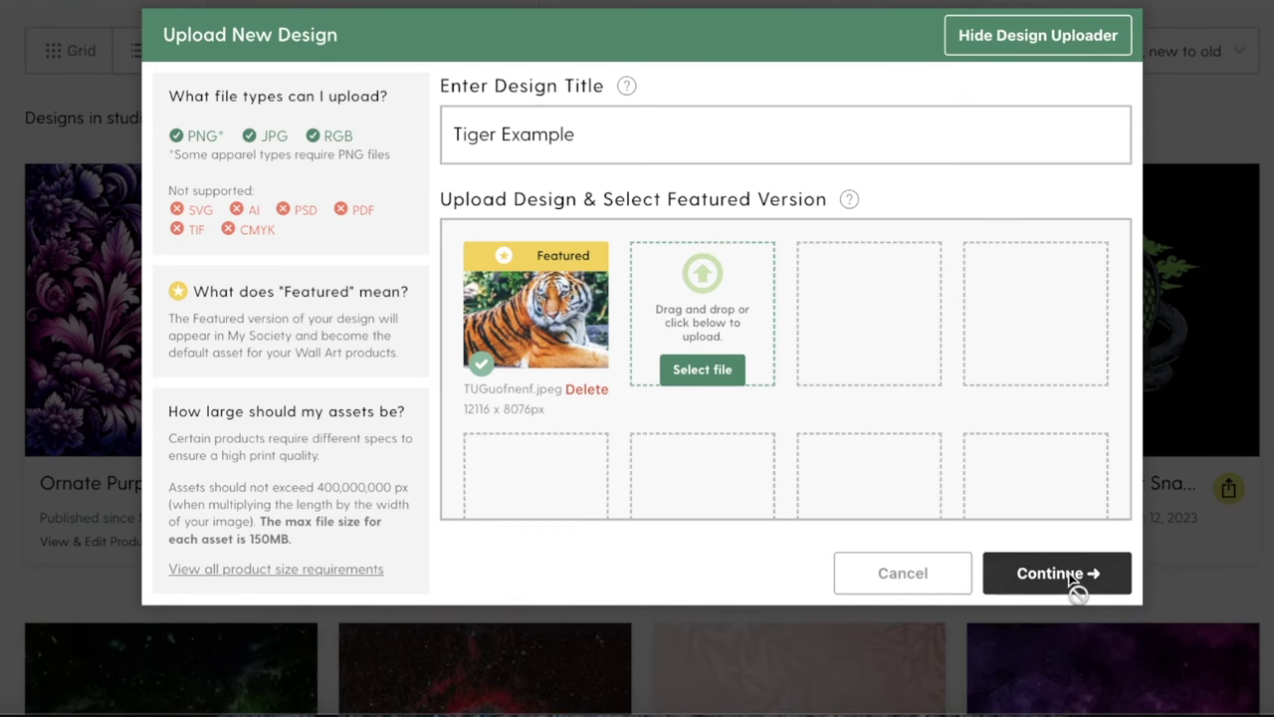
scroll(468, 254, "down", 1)
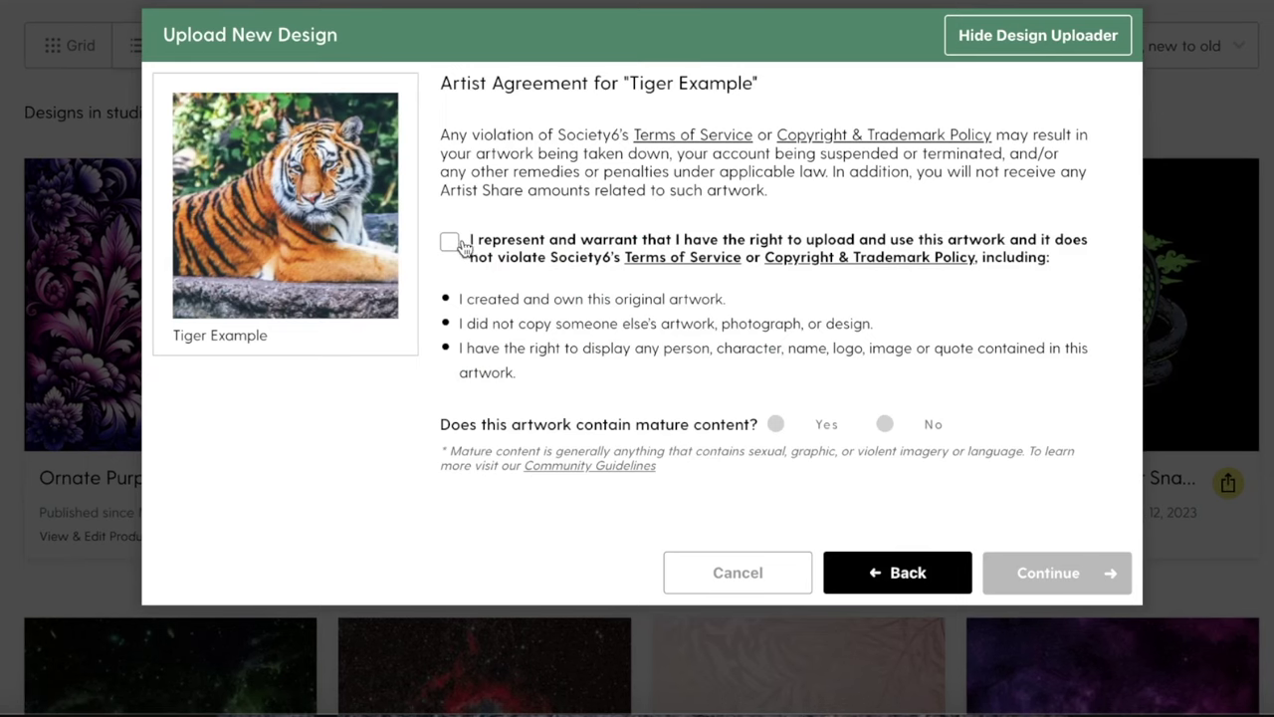
left_click(448, 245)
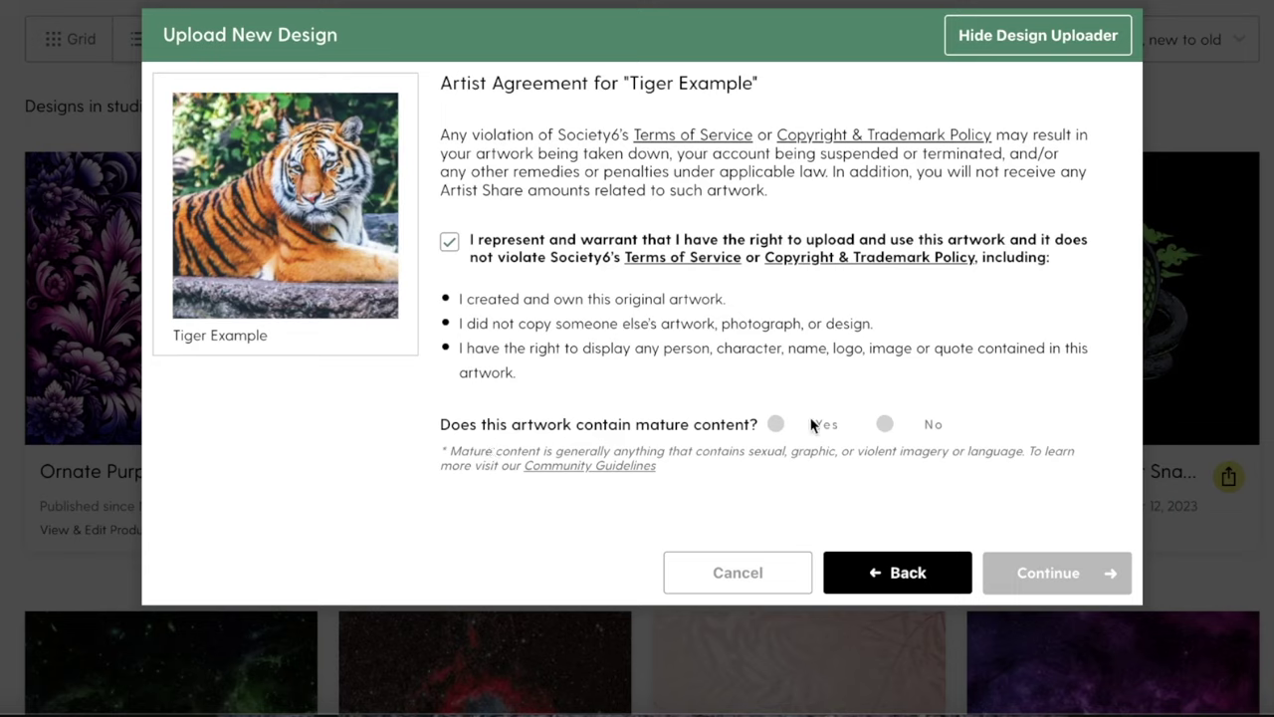
left_click(885, 424)
left_click(1045, 574)
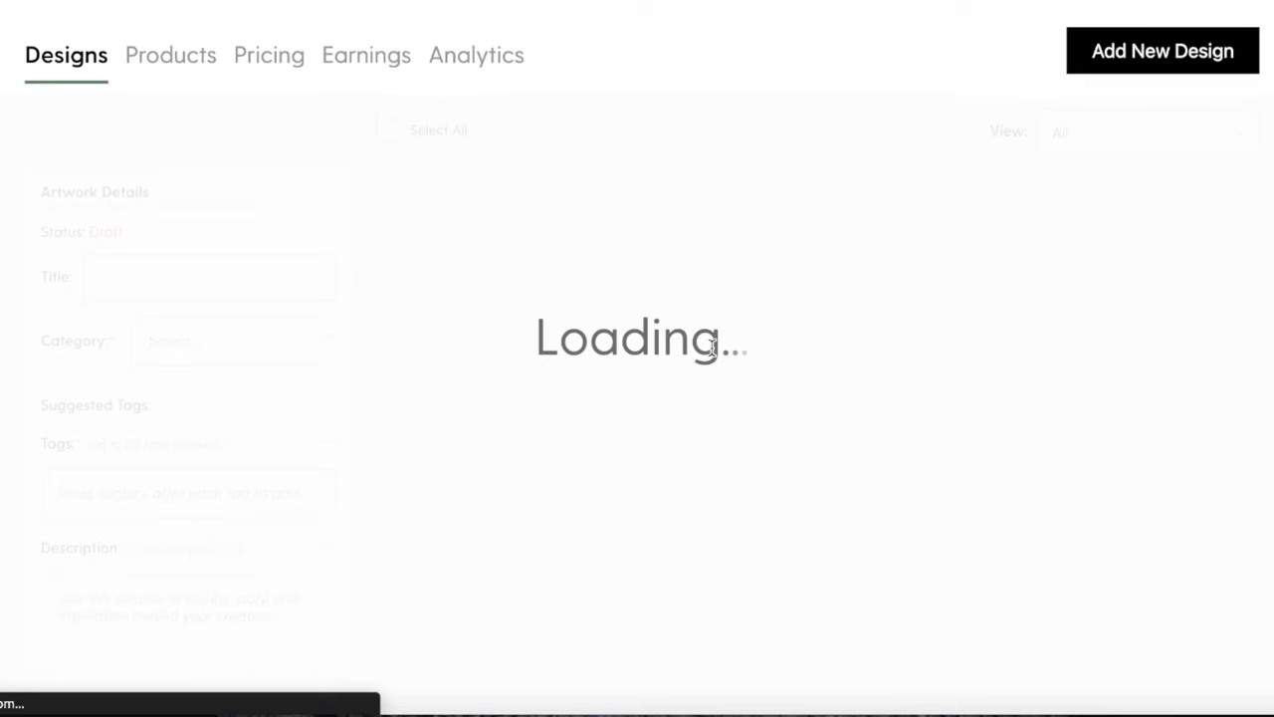
Step: Look through the Tiger Example product mockups and examine which products are switched on or off
scroll(711, 346, "down", 1)
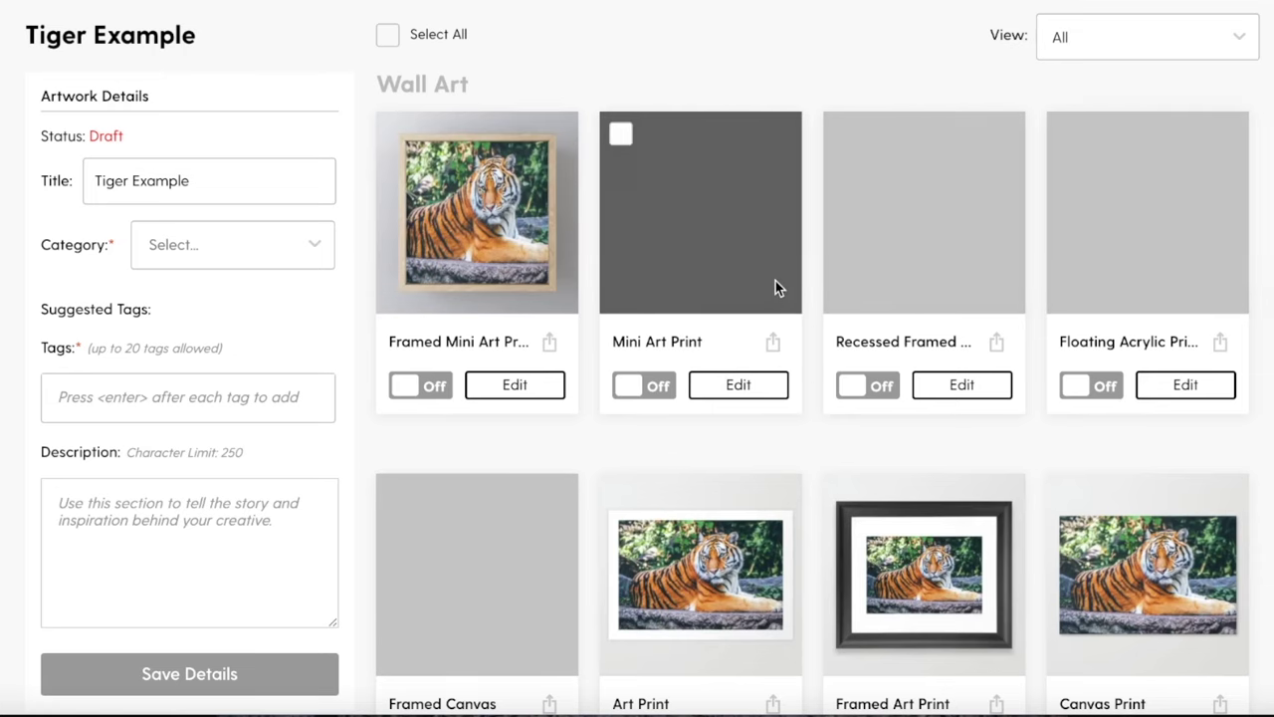
scroll(776, 281, "down", 2)
scroll(1129, 432, "down", 4)
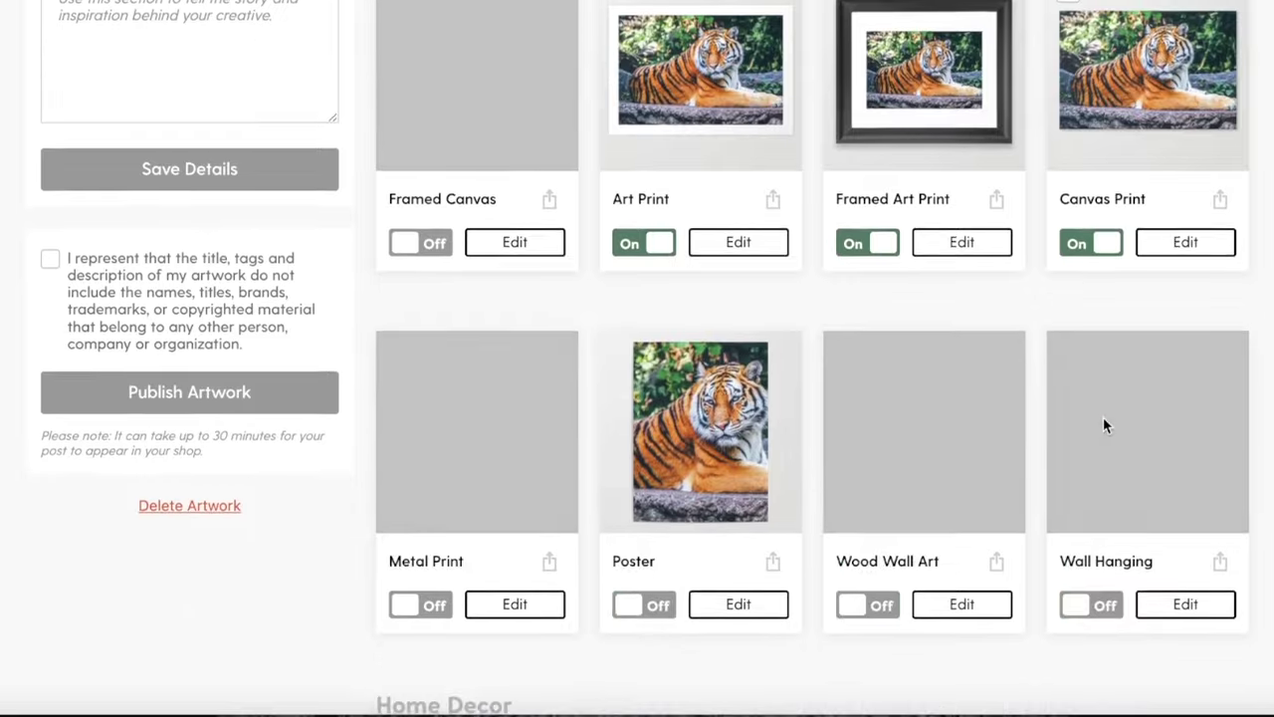
scroll(754, 361, "up", 1)
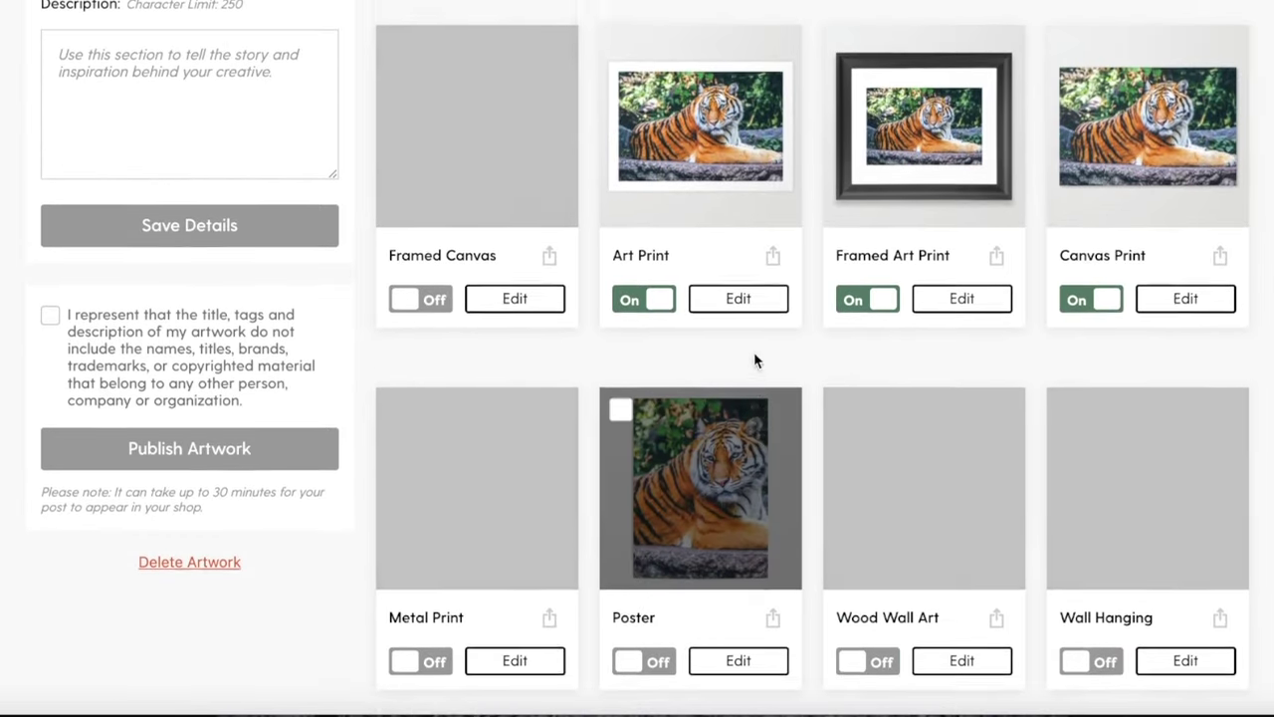
scroll(1070, 217, "up", 2)
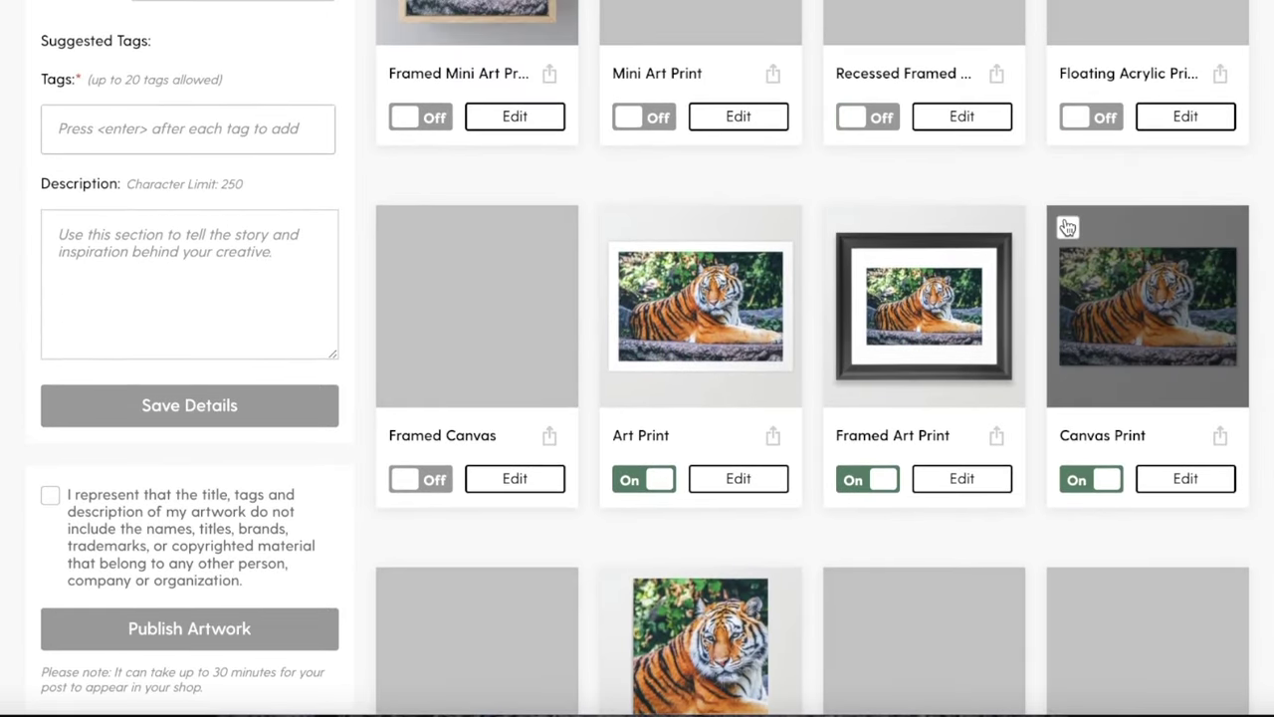
scroll(1067, 228, "up", 3)
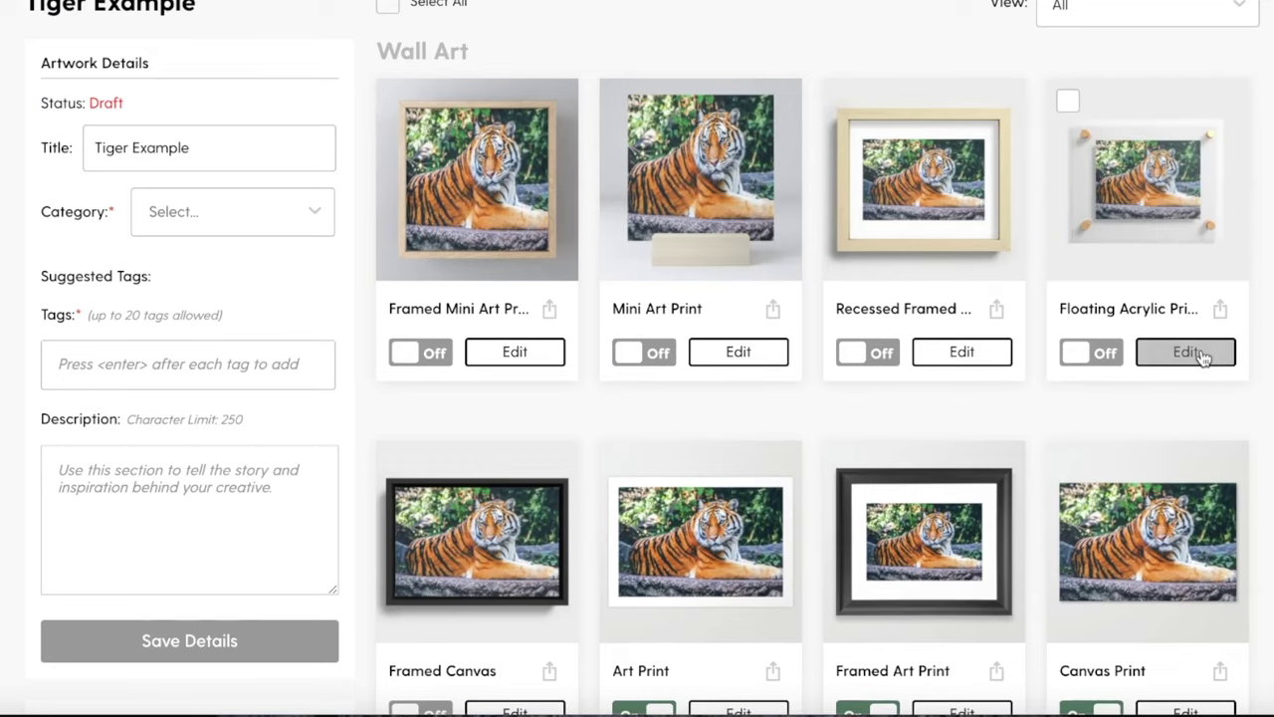
scroll(970, 355, "down", 15)
scroll(493, 309, "up", 15)
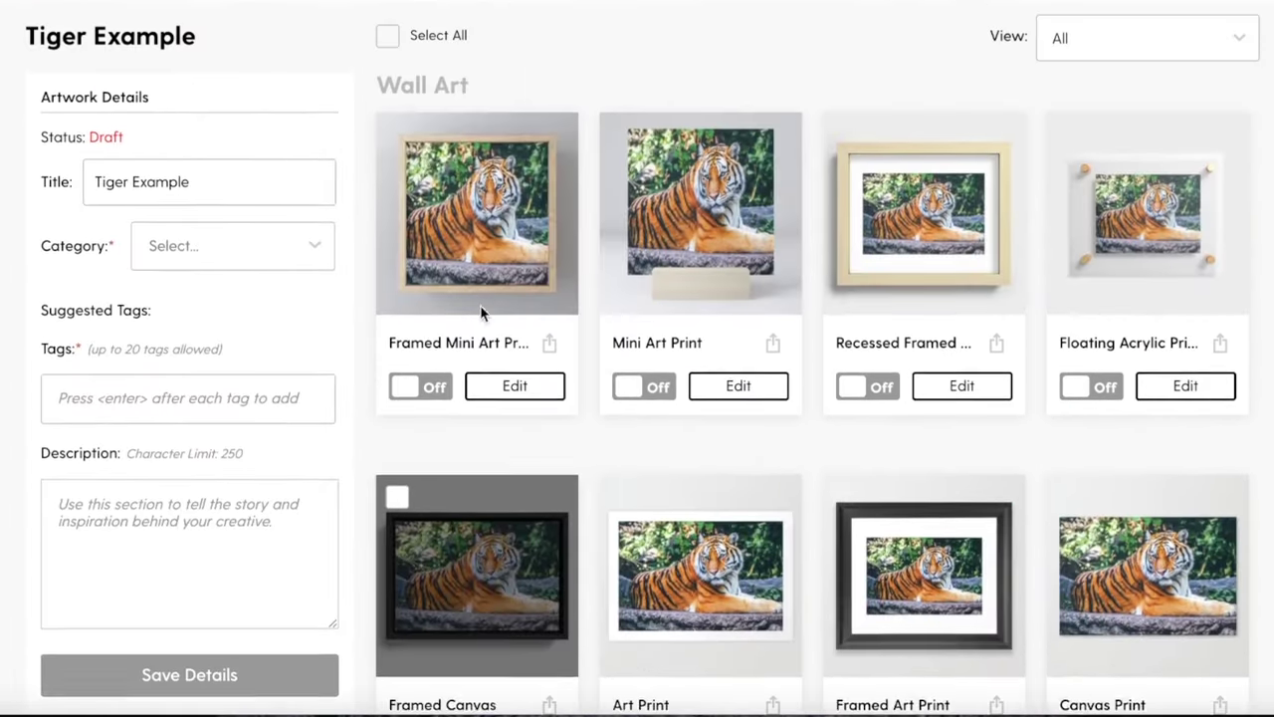
scroll(480, 305, "up", 1)
scroll(484, 311, "down", 1)
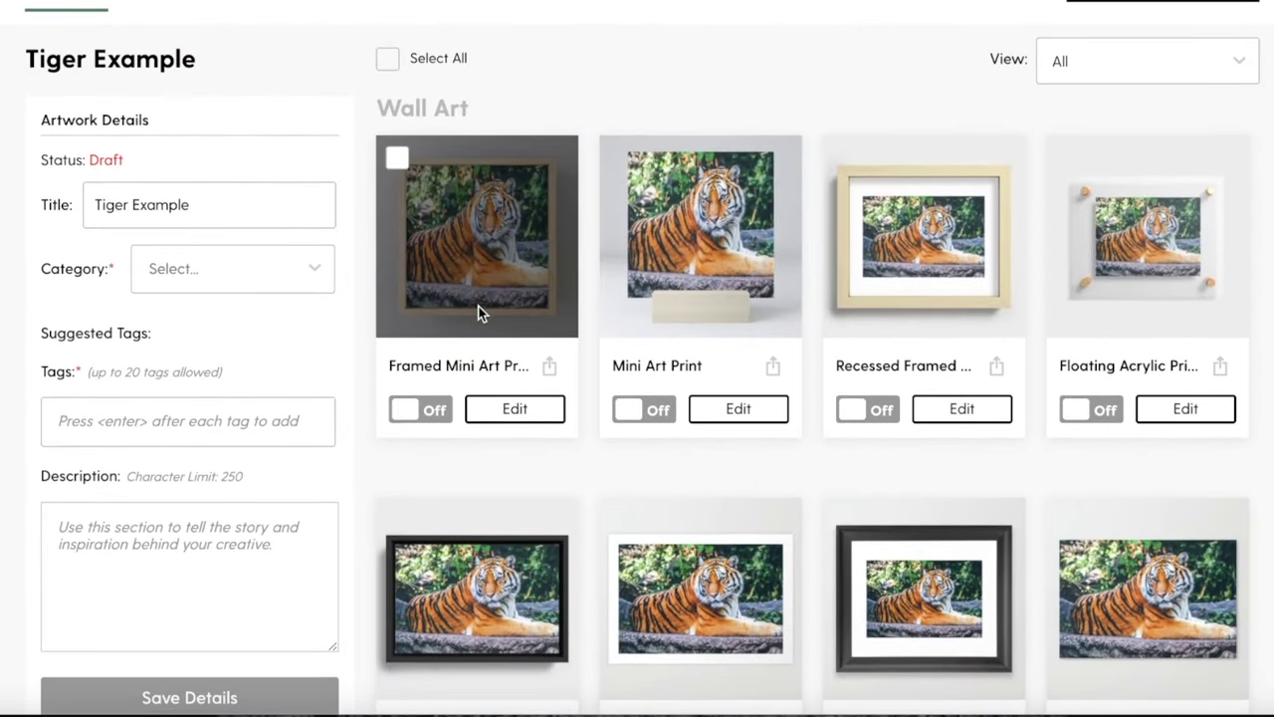
Step: Enable all available products for the Tiger Example design, then reselect them all and check the selected count
left_click(387, 59)
left_click(624, 60)
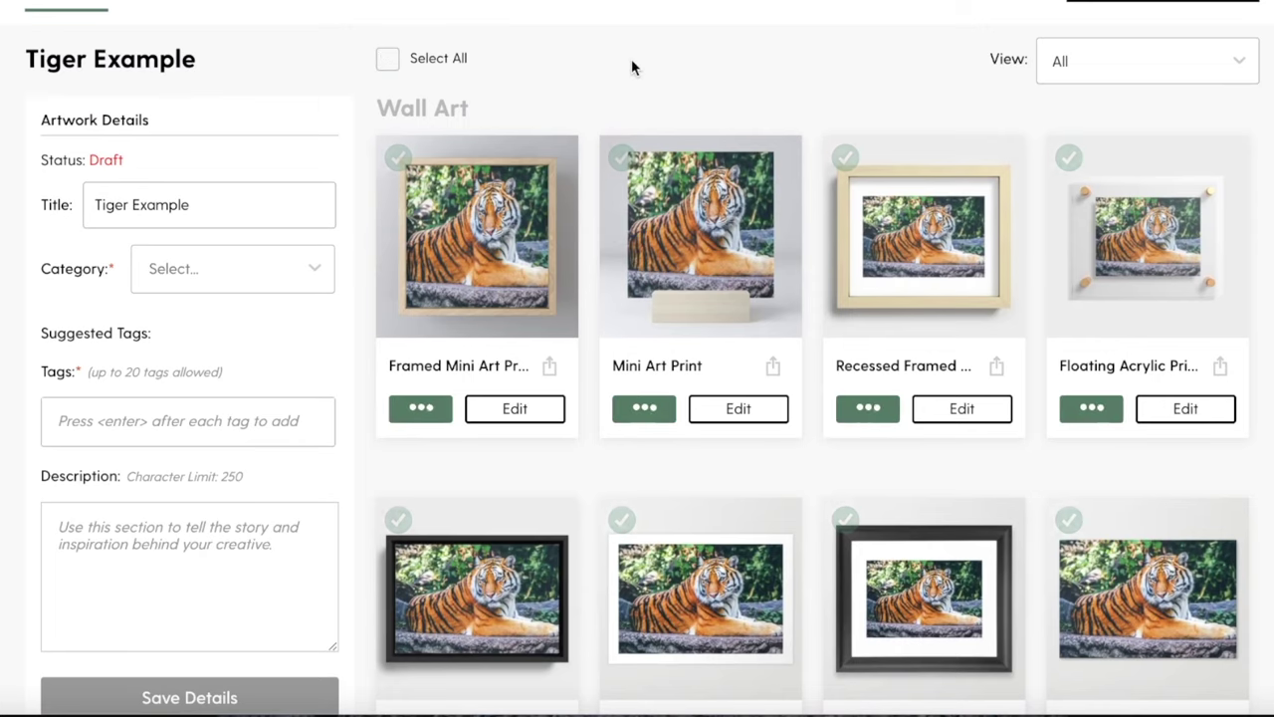
left_click(387, 60)
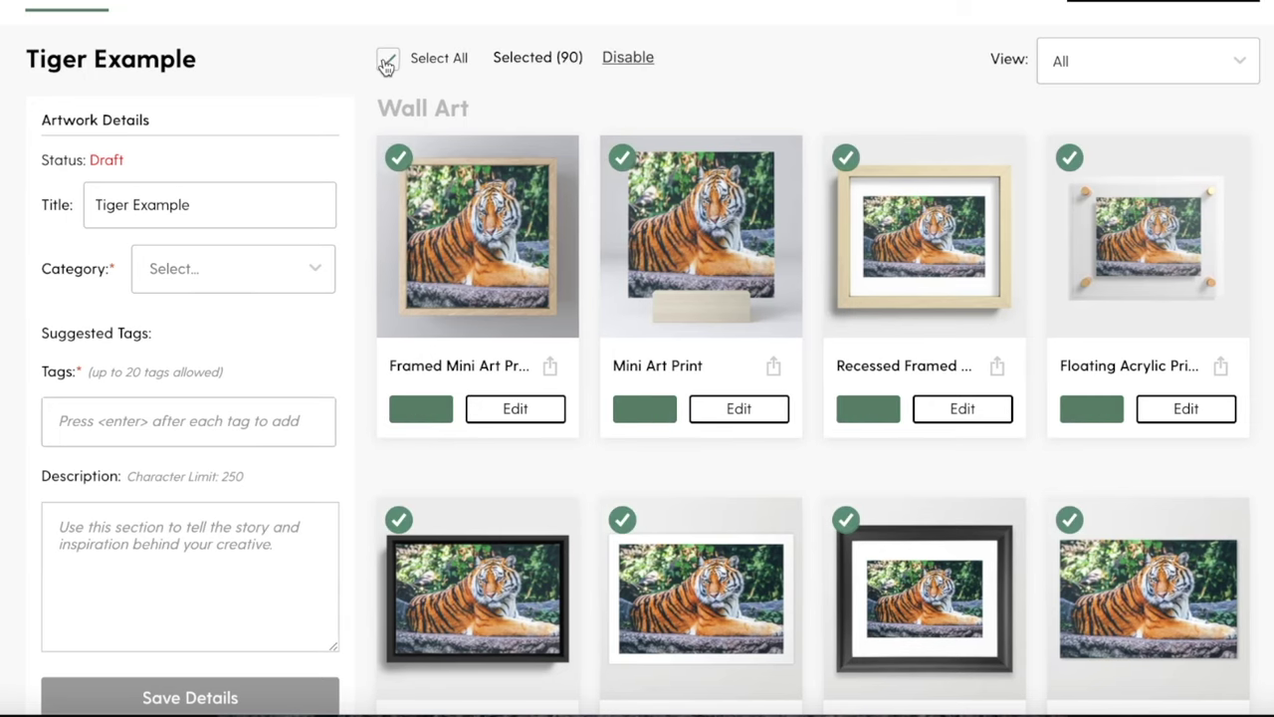
left_click_drag(495, 55, 590, 56)
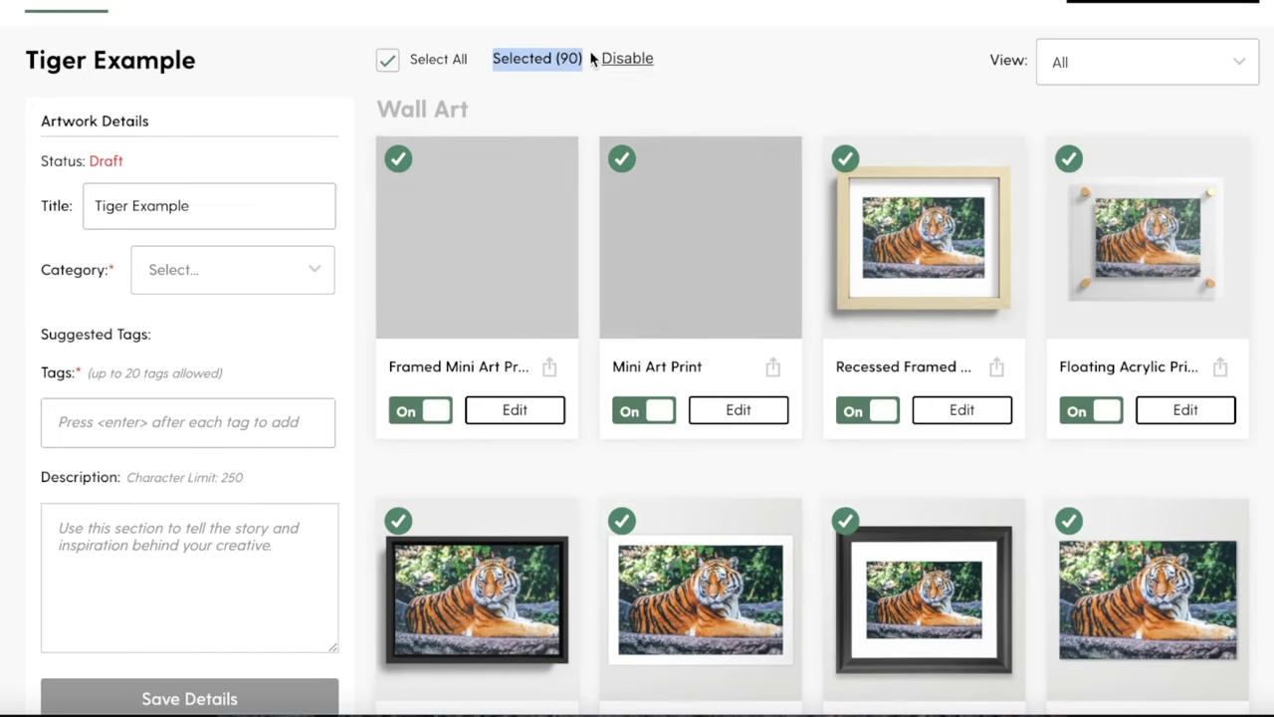
left_click(570, 35)
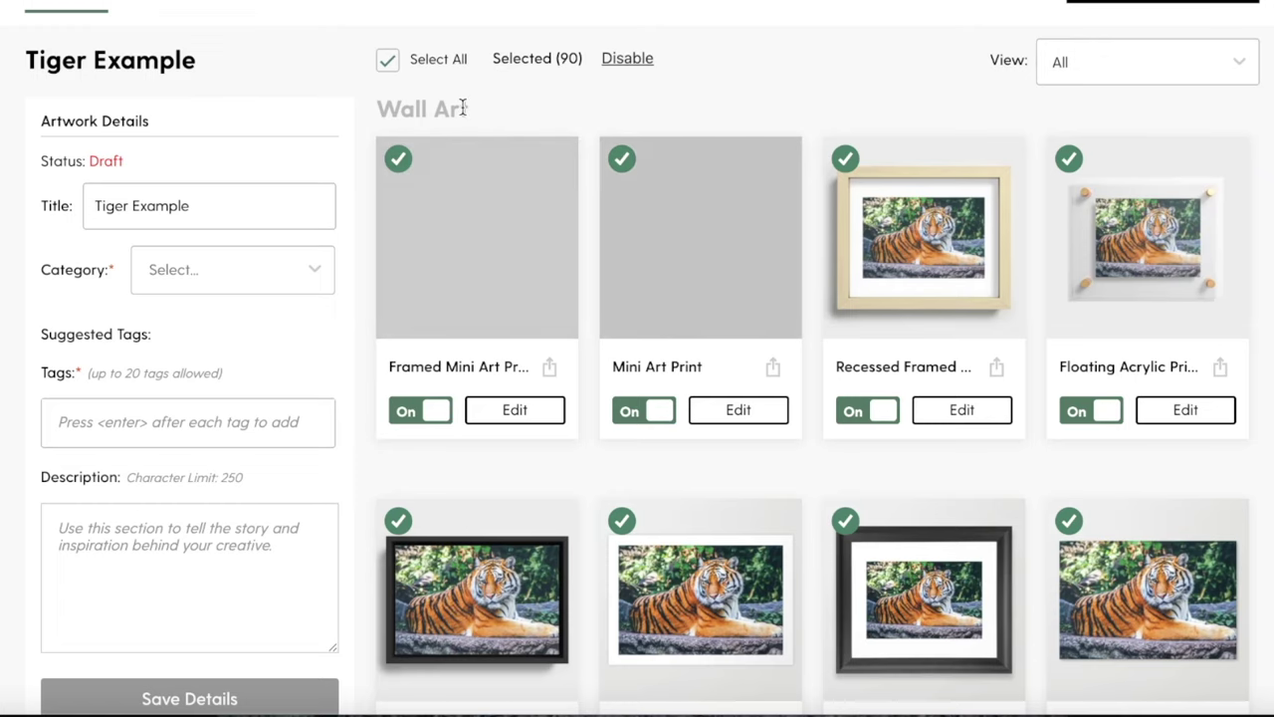
left_click_drag(511, 64, 591, 66)
left_click(514, 61)
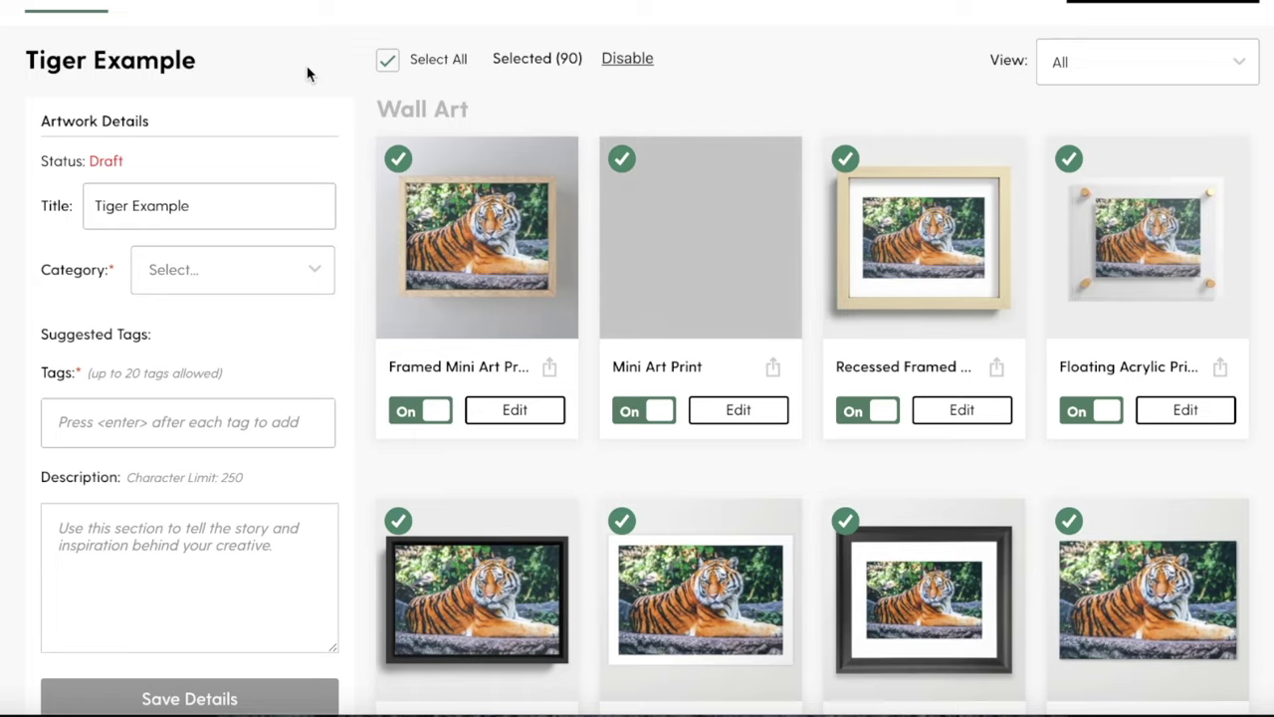
Step: Review the enabled products by category, from Wall Art and Home Decor through Office and phone cases to Apparel & Bags
scroll(697, 189, "down", 10)
scroll(578, 219, "up", 6)
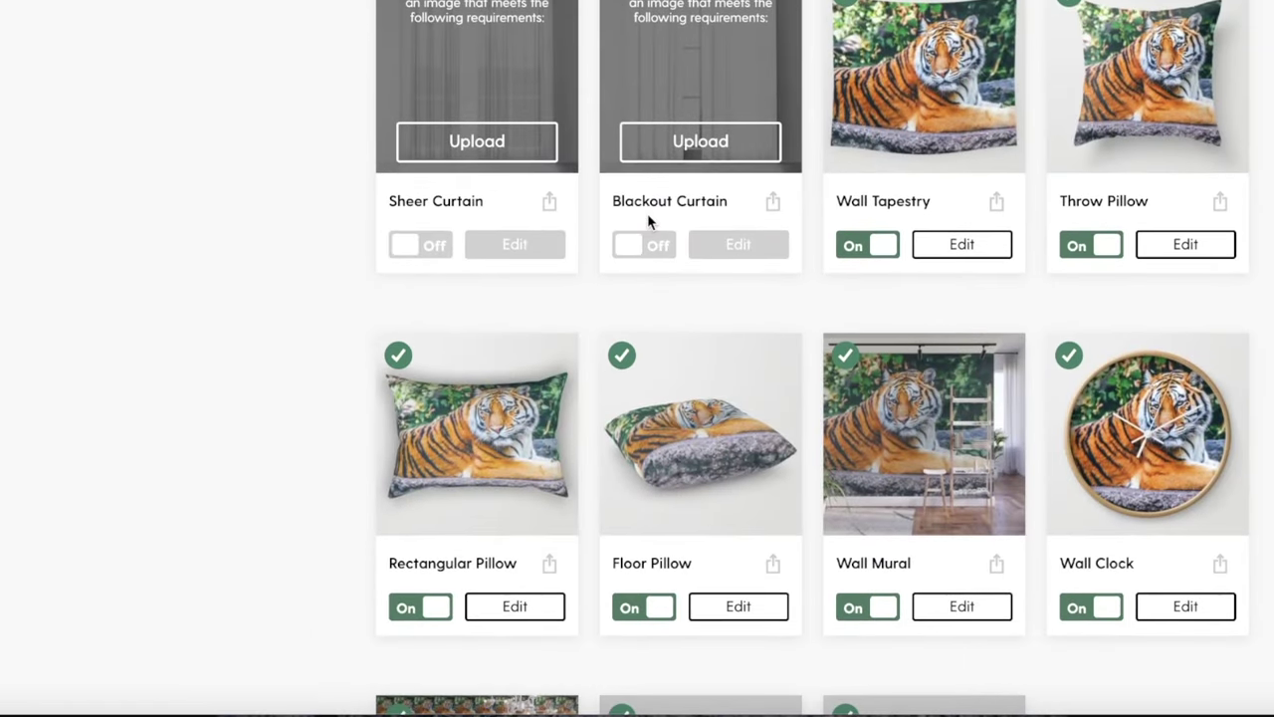
scroll(363, 219, "up", 5)
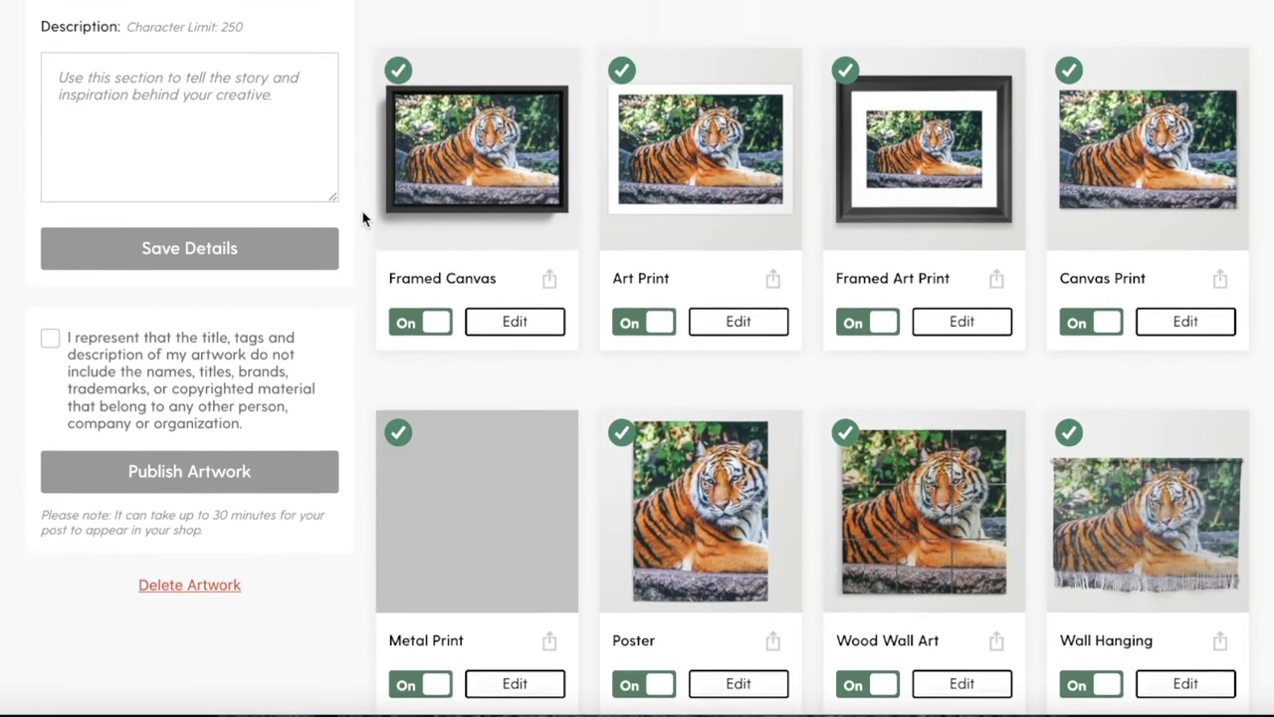
scroll(364, 219, "up", 3)
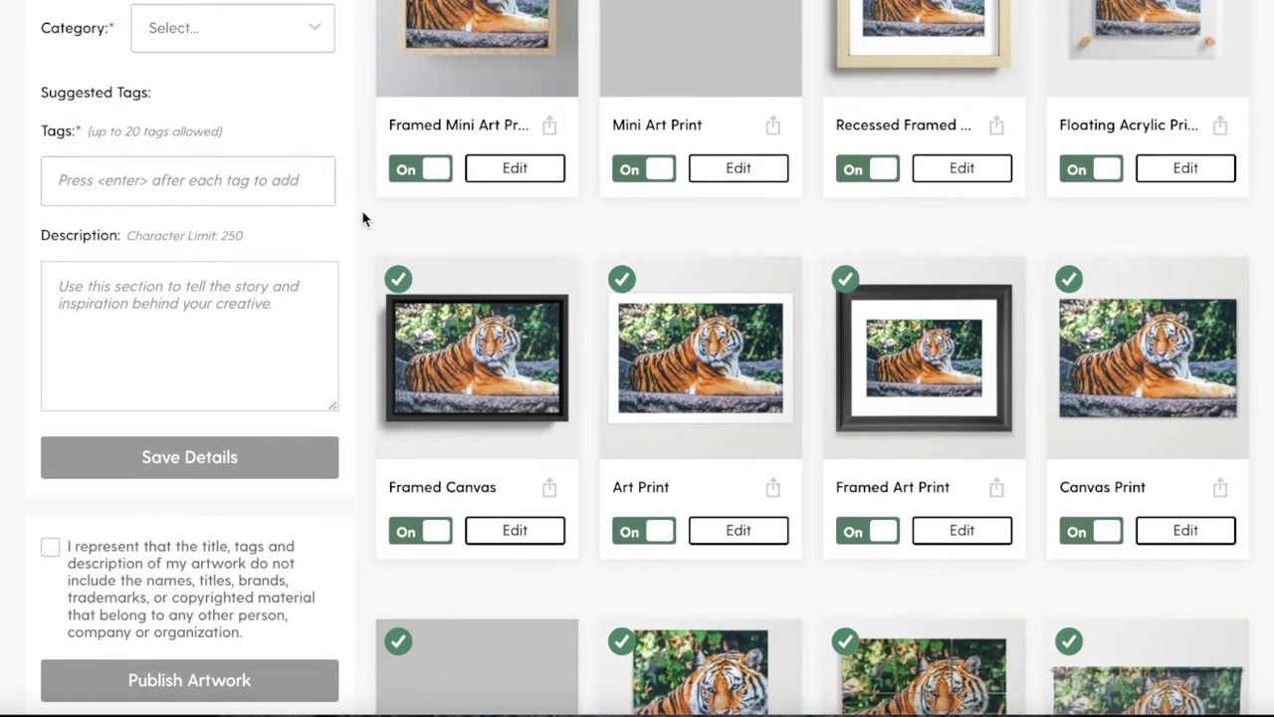
scroll(364, 219, "down", 1)
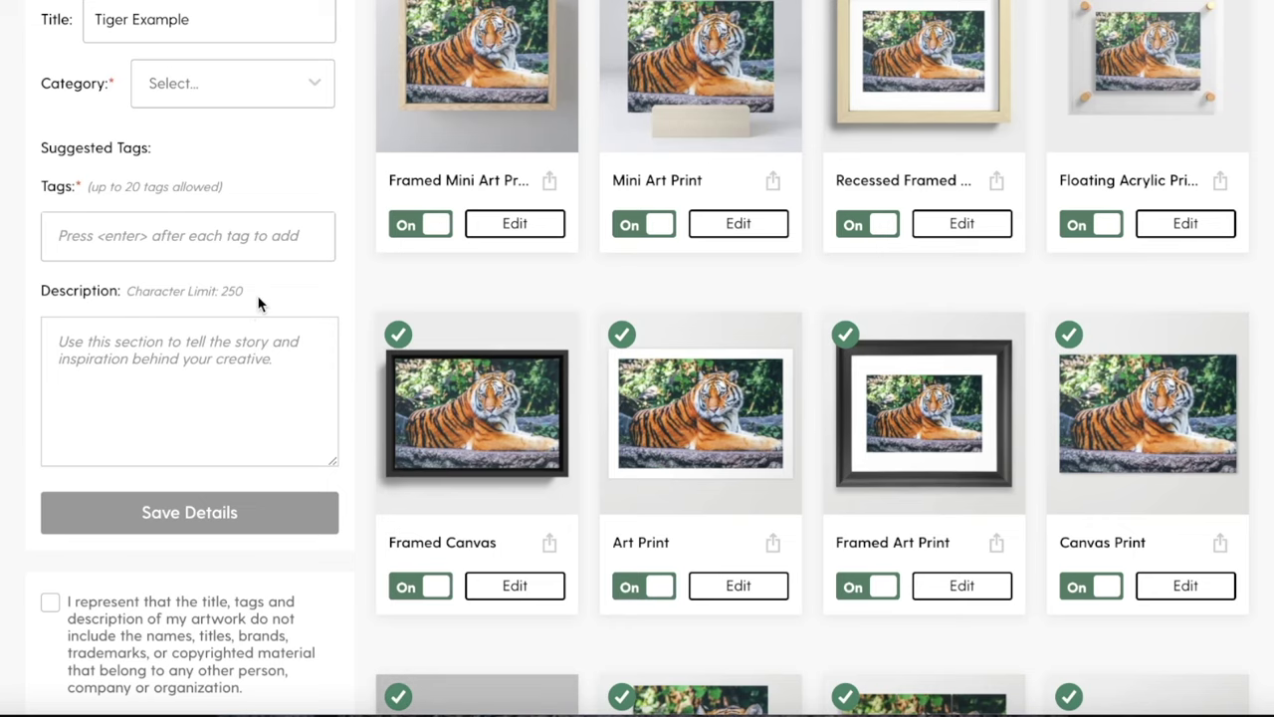
scroll(431, 342, "down", 15)
scroll(432, 341, "down", 18)
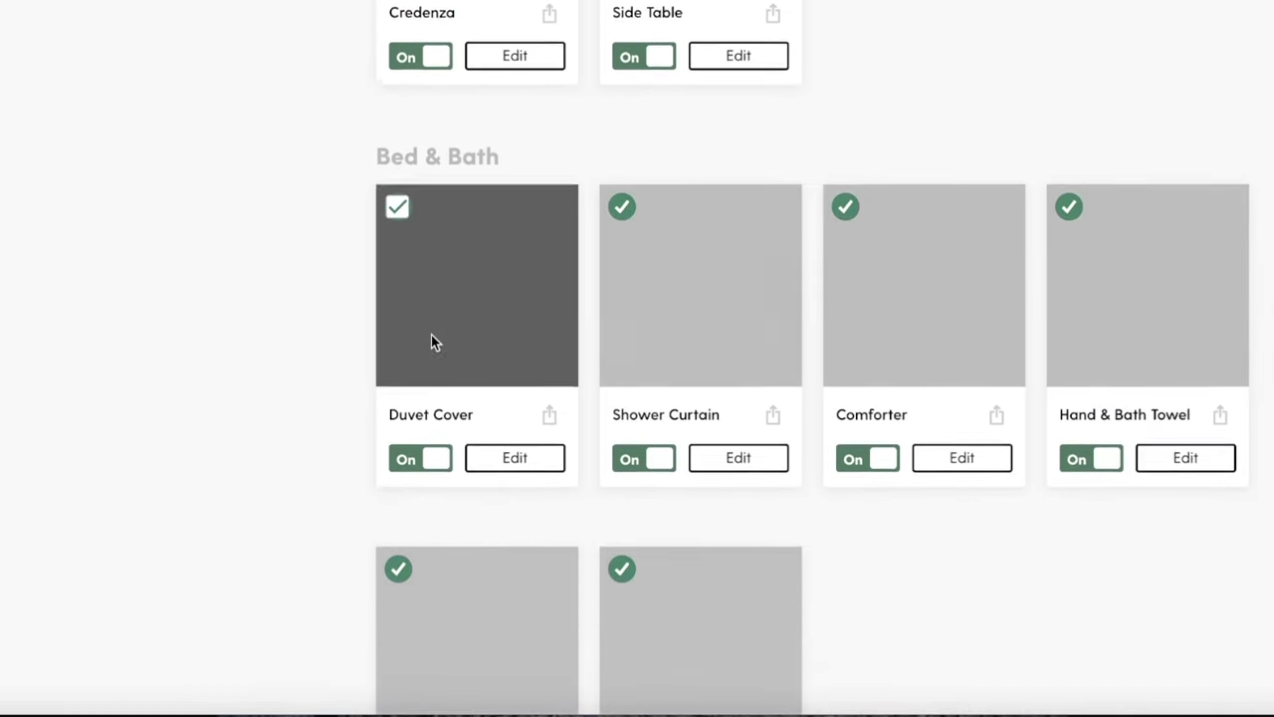
scroll(431, 342, "down", 15)
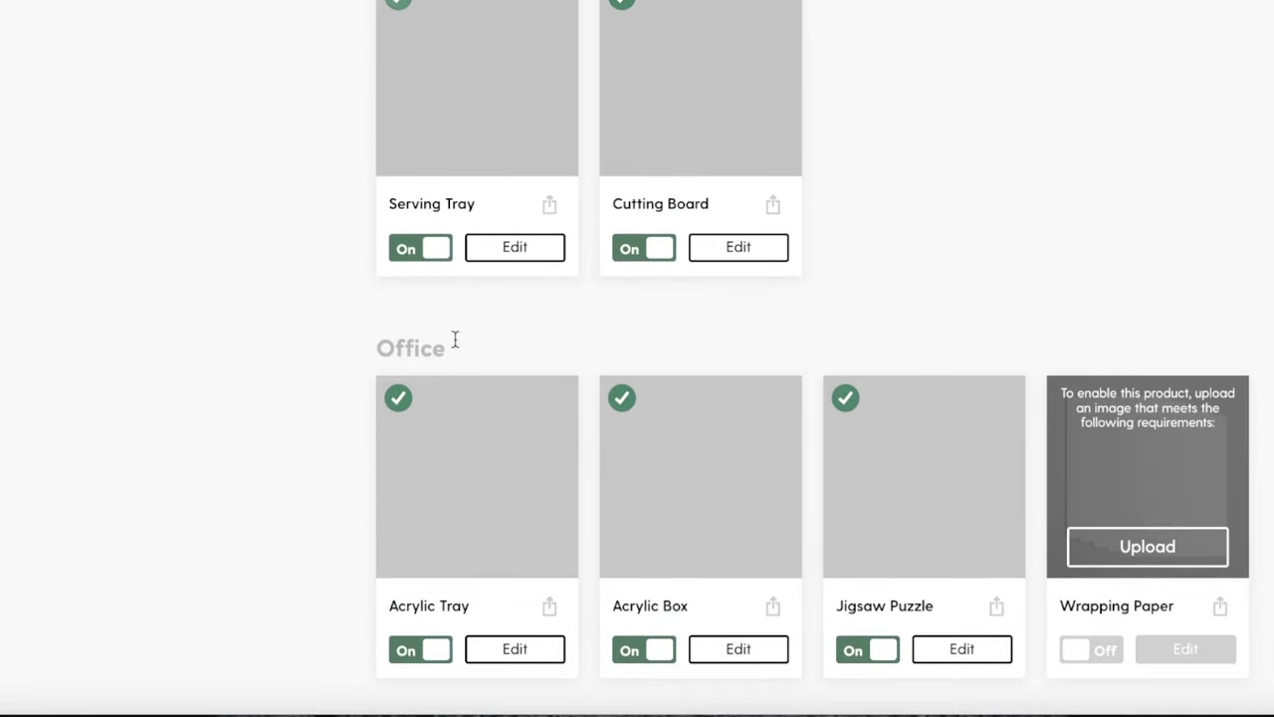
scroll(970, 269, "down", 10)
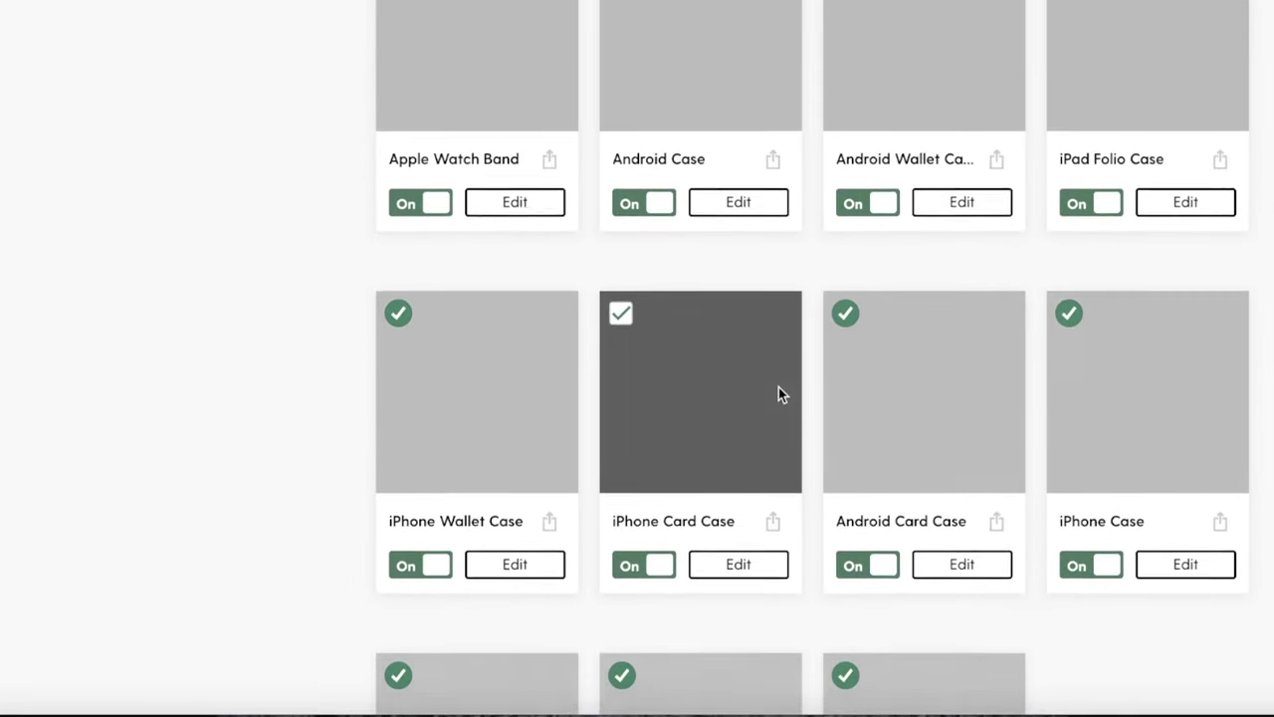
scroll(713, 397, "down", 7)
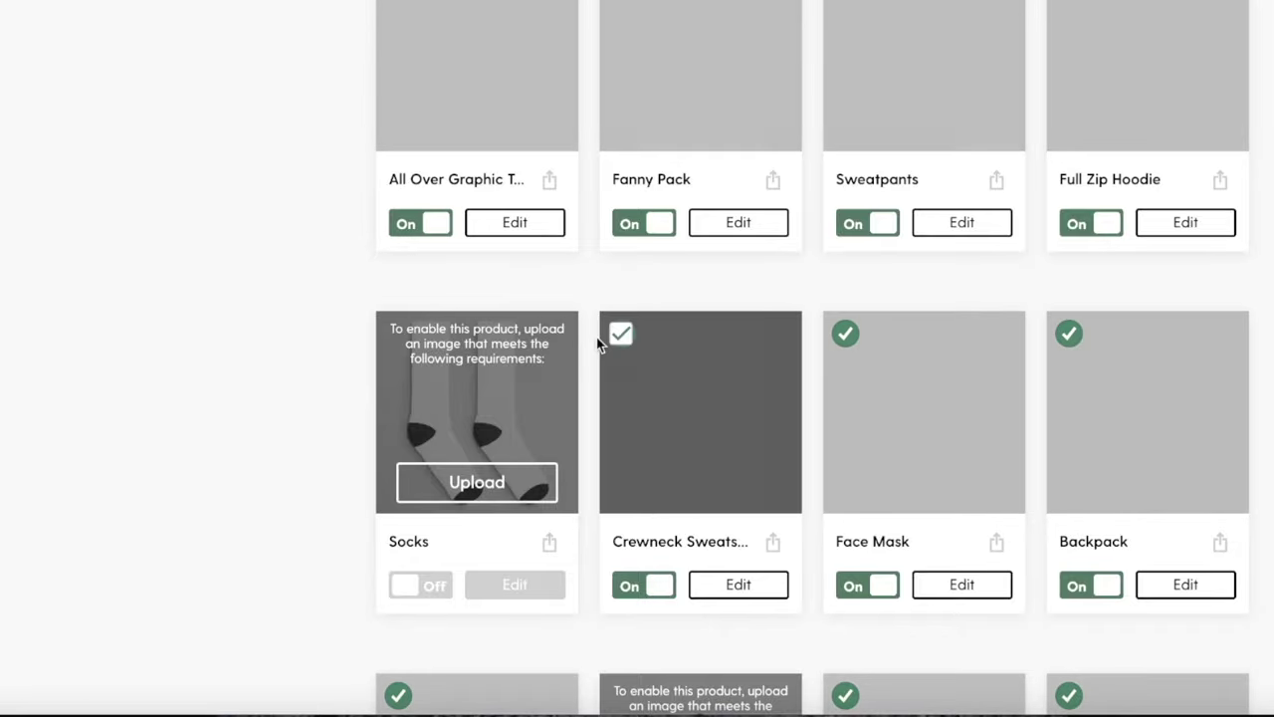
scroll(460, 488, "up", 9)
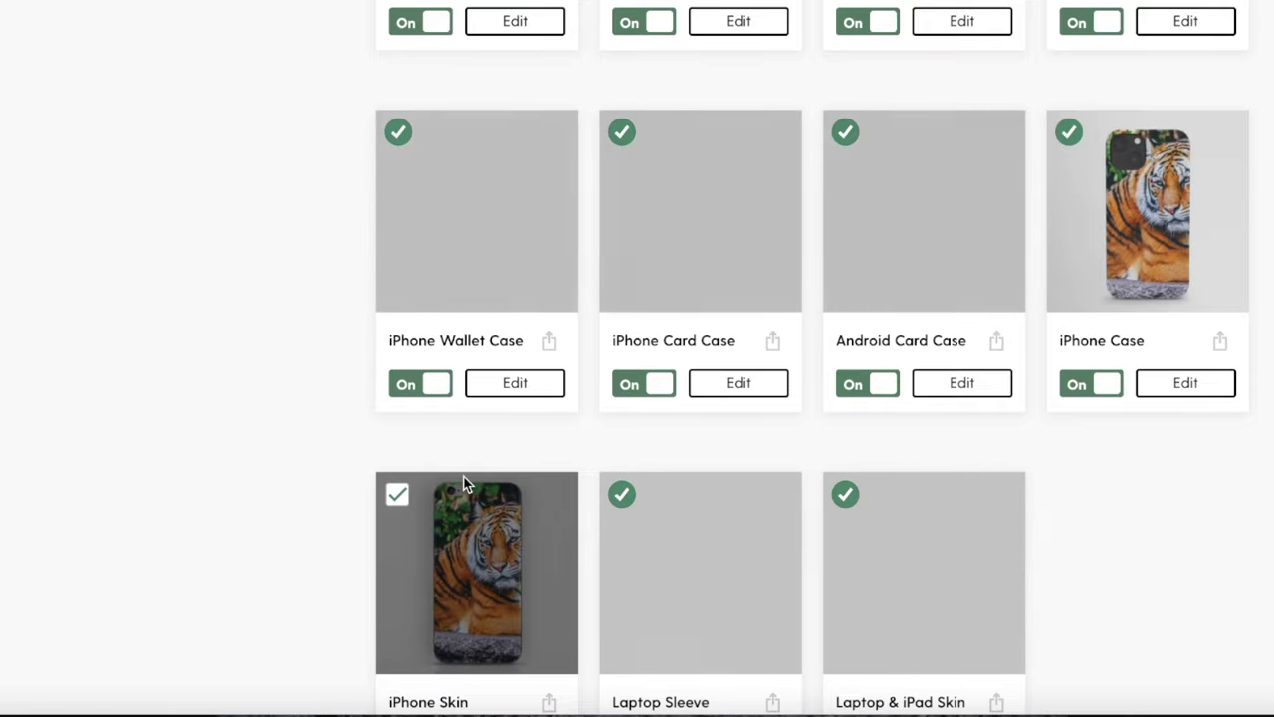
scroll(528, 462, "down", 10)
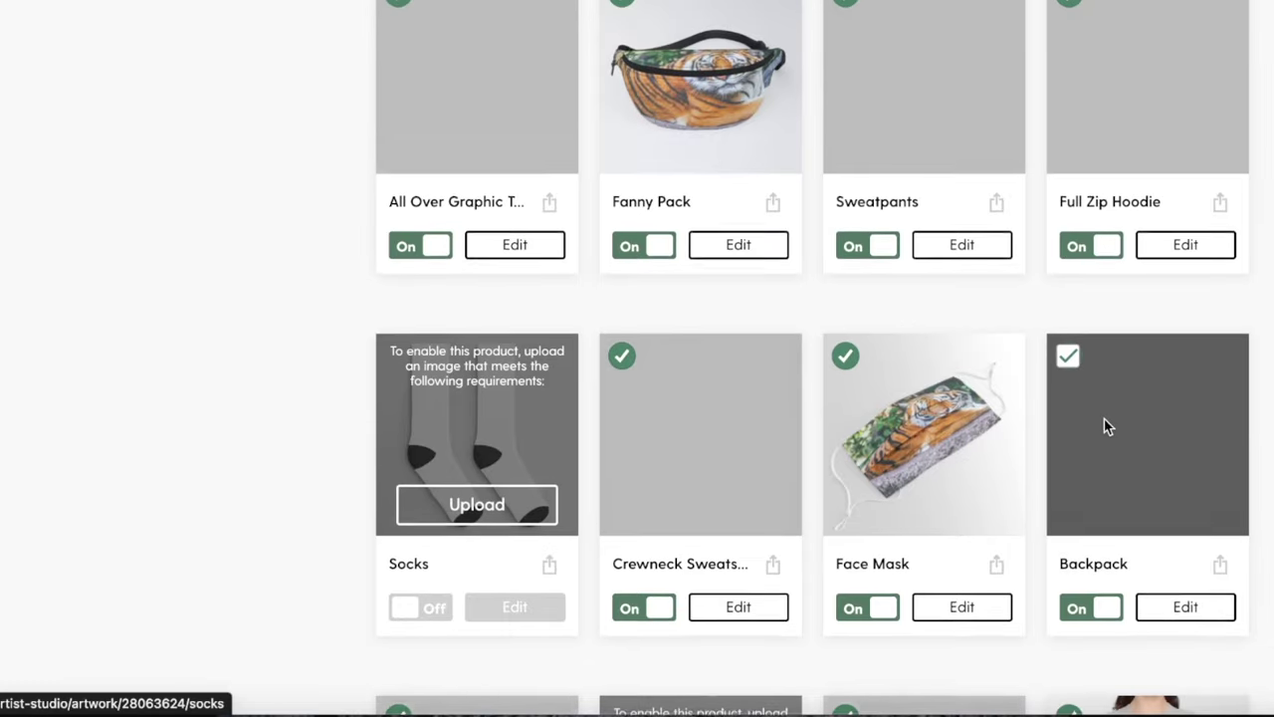
Step: Go back through the product categories up to Wall Art and inspect how the tiger artwork fits each mockup
scroll(1104, 426, "up", 6)
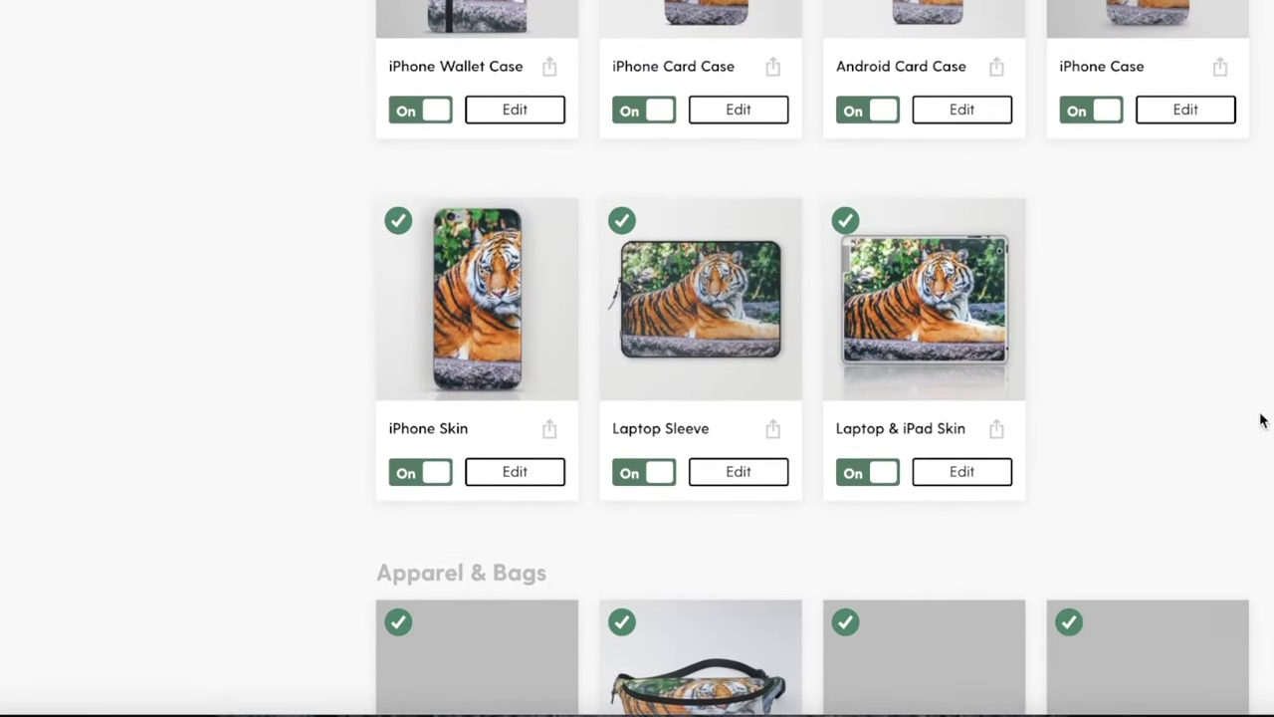
scroll(1243, 418, "up", 10)
scroll(1225, 425, "up", 10)
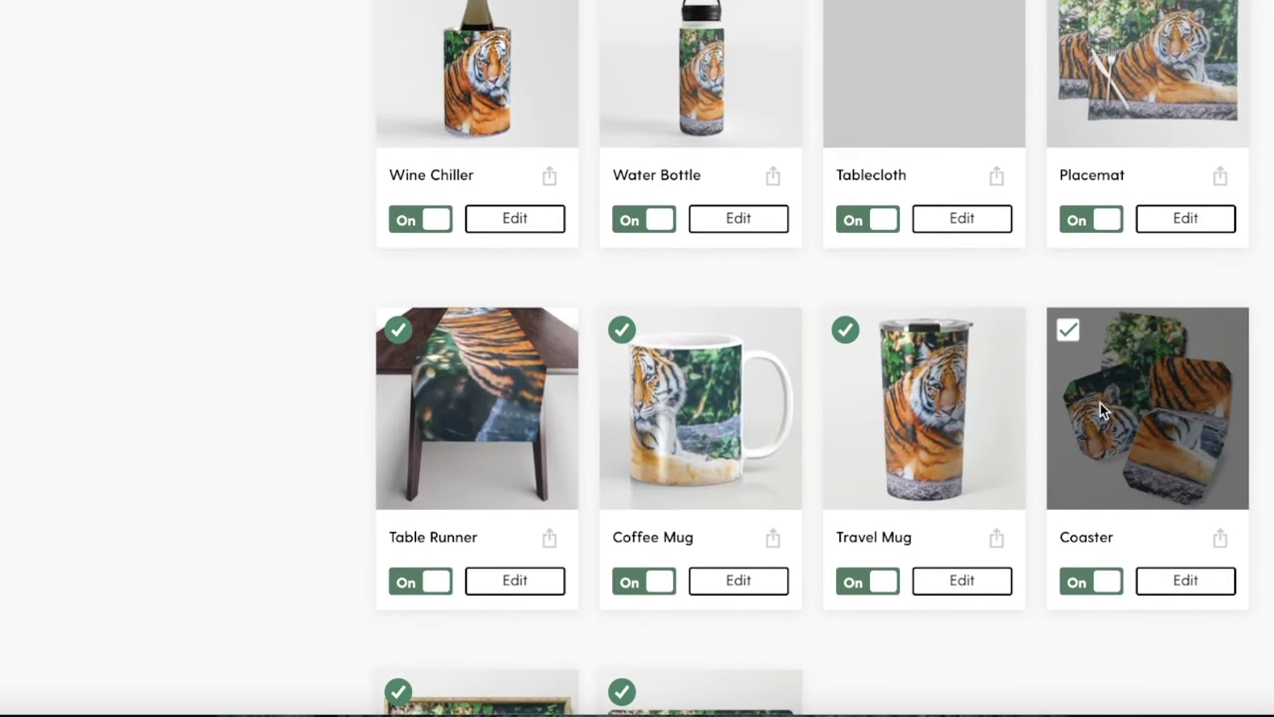
scroll(1102, 403, "up", 7)
scroll(945, 412, "up", 10)
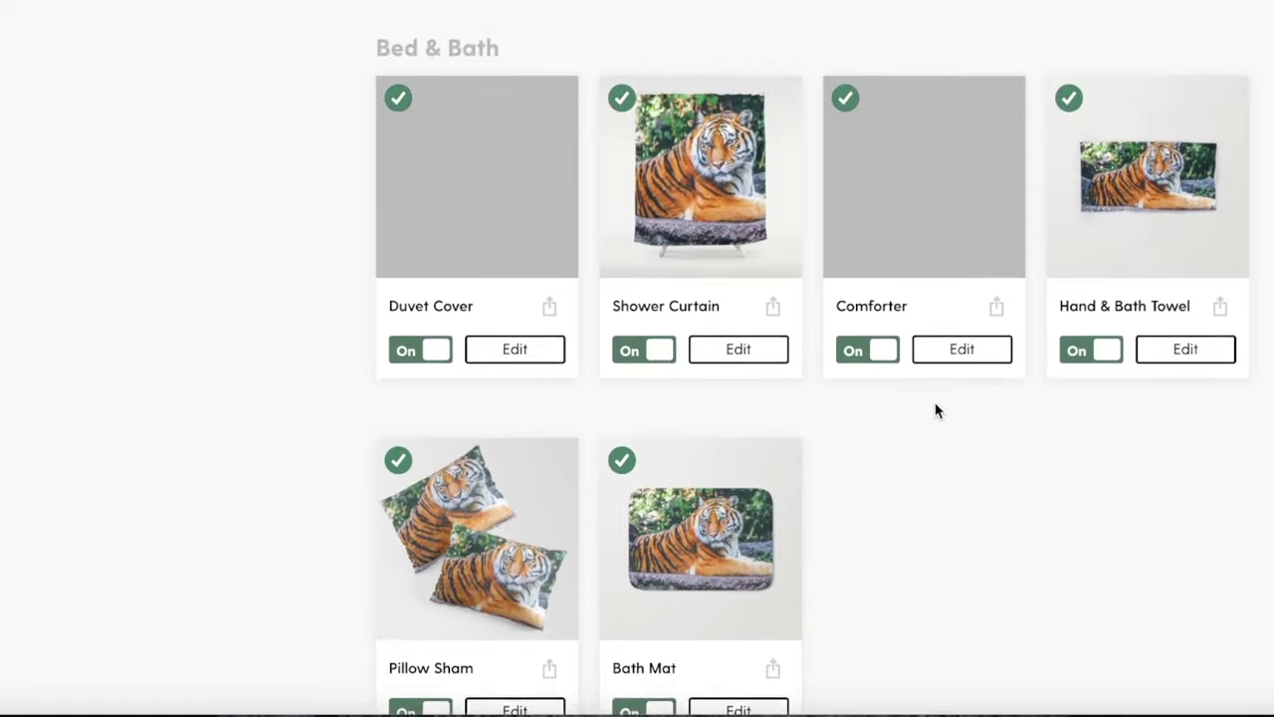
scroll(938, 410, "up", 12)
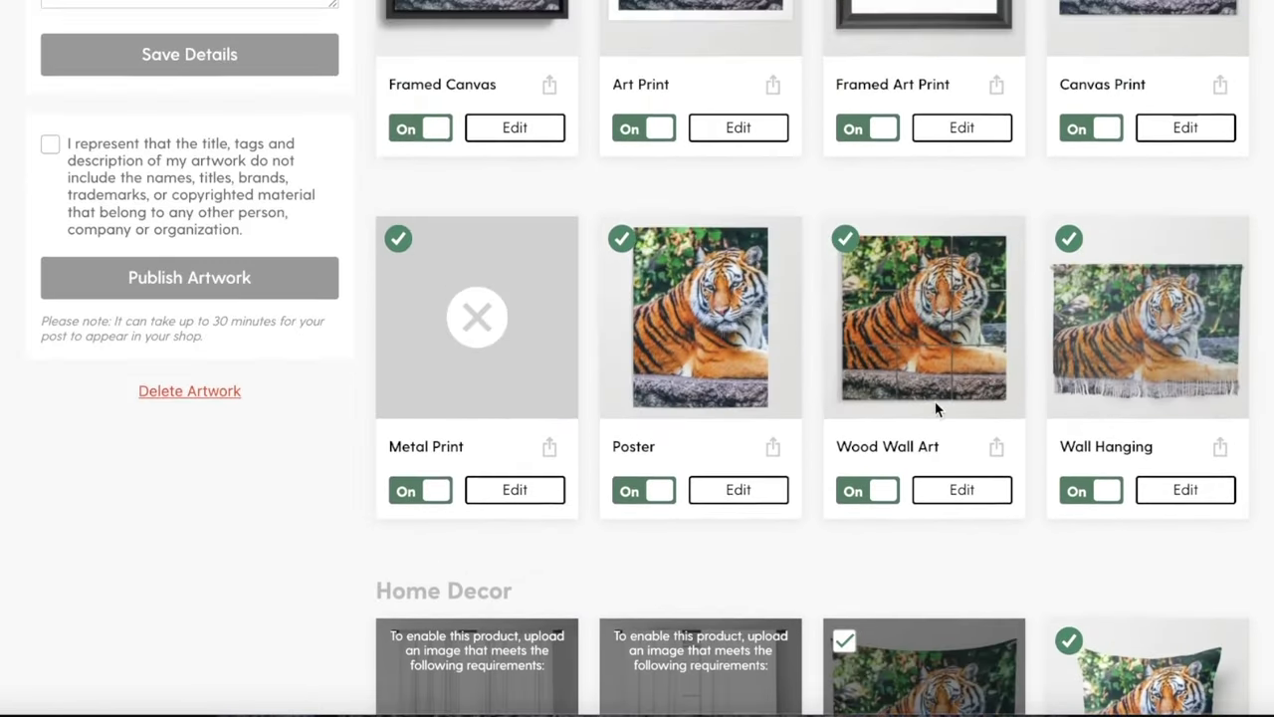
scroll(542, 298, "down", 3)
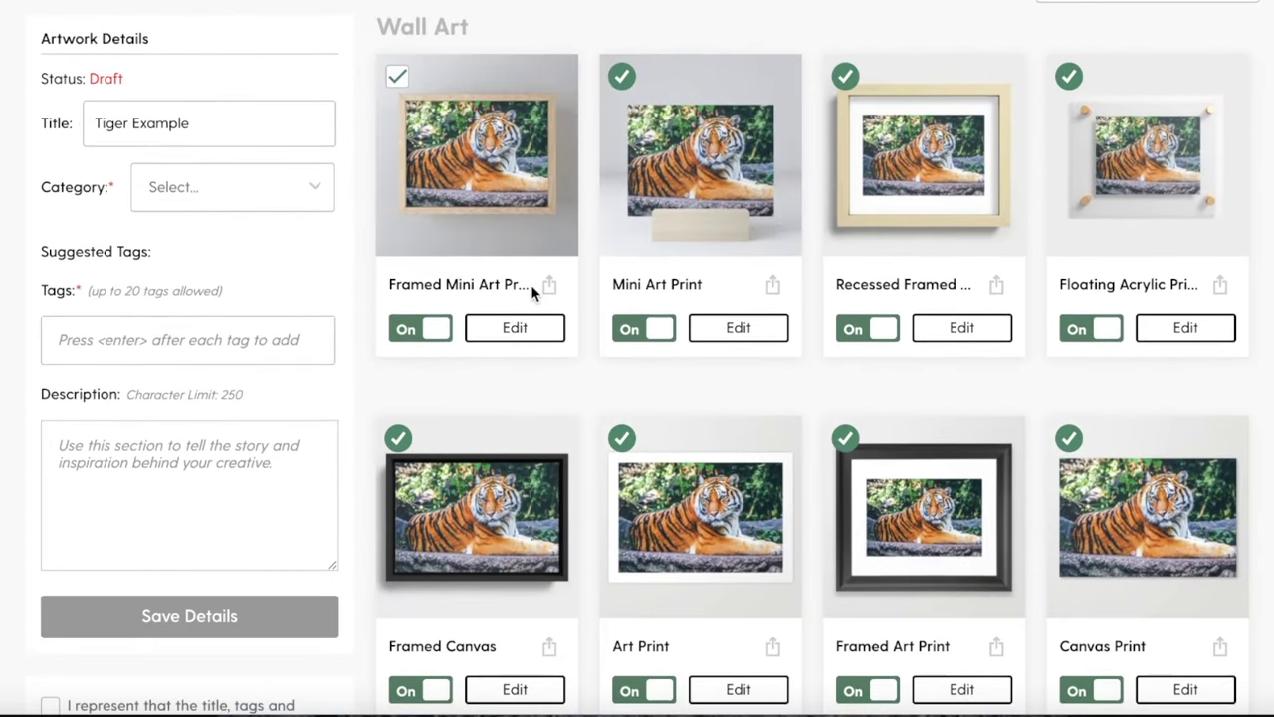
scroll(556, 60, "down", 4)
scroll(551, 149, "down", 8)
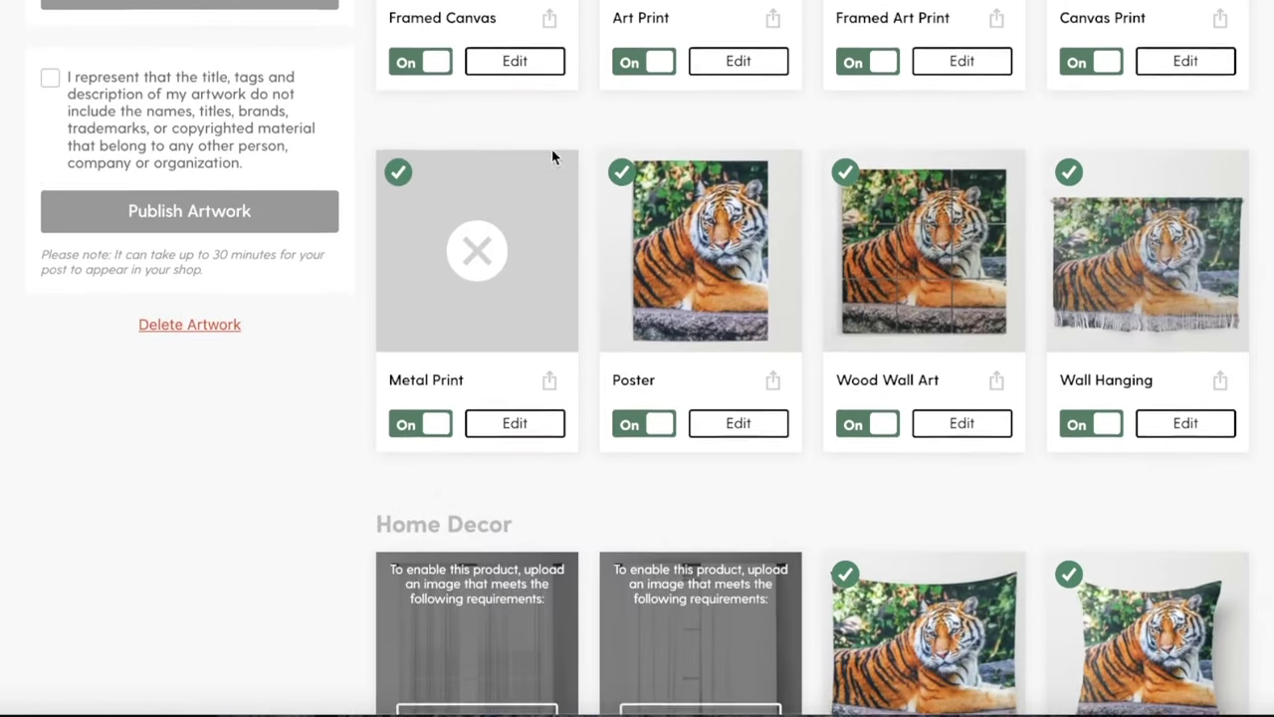
Step: Examine how the tiger artwork fits the Home Decor, Furniture, bedding and bath, and Tabletop product mockups
scroll(939, 50, "up", 1)
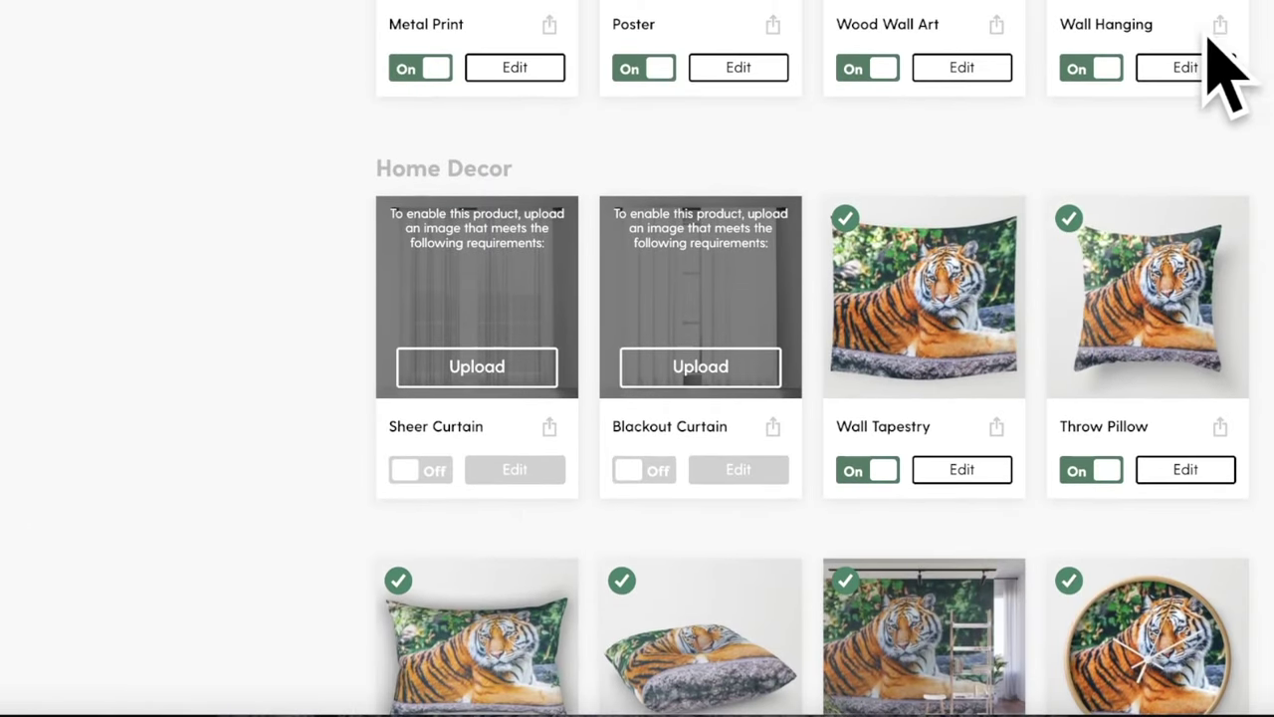
scroll(1121, 96, "down", 4)
scroll(451, 441, "down", 2)
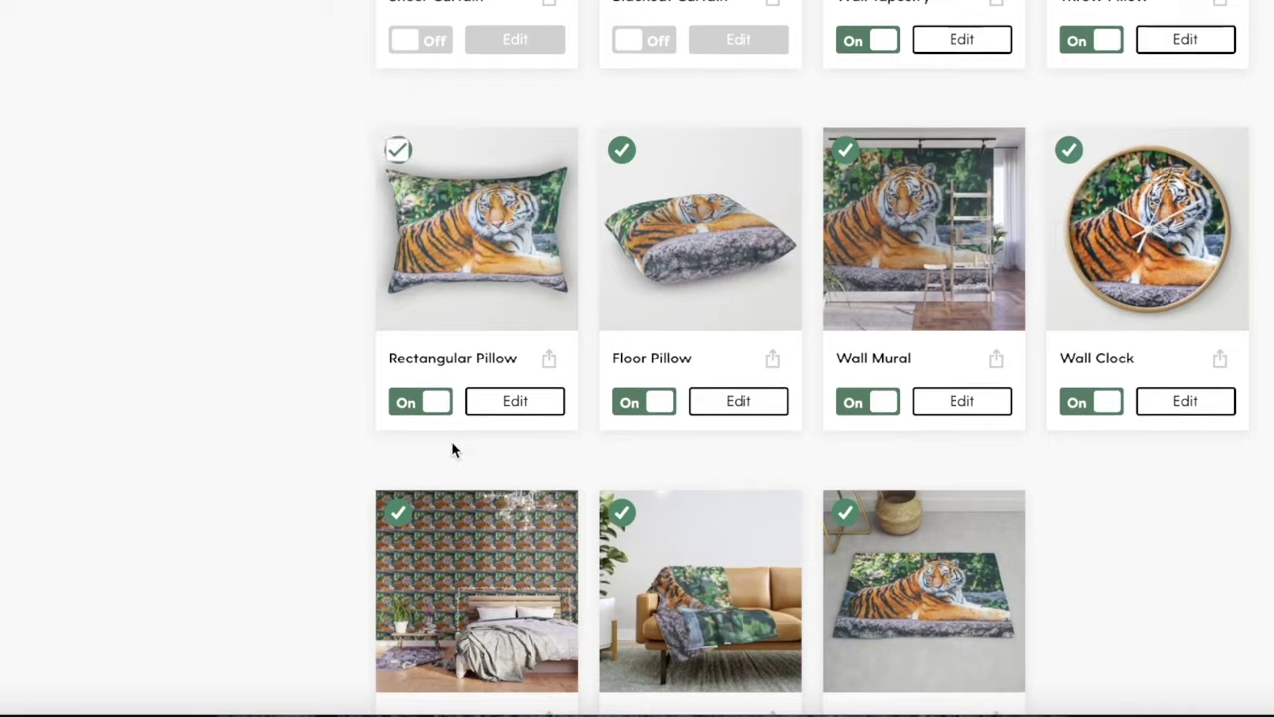
scroll(782, 245, "down", 16)
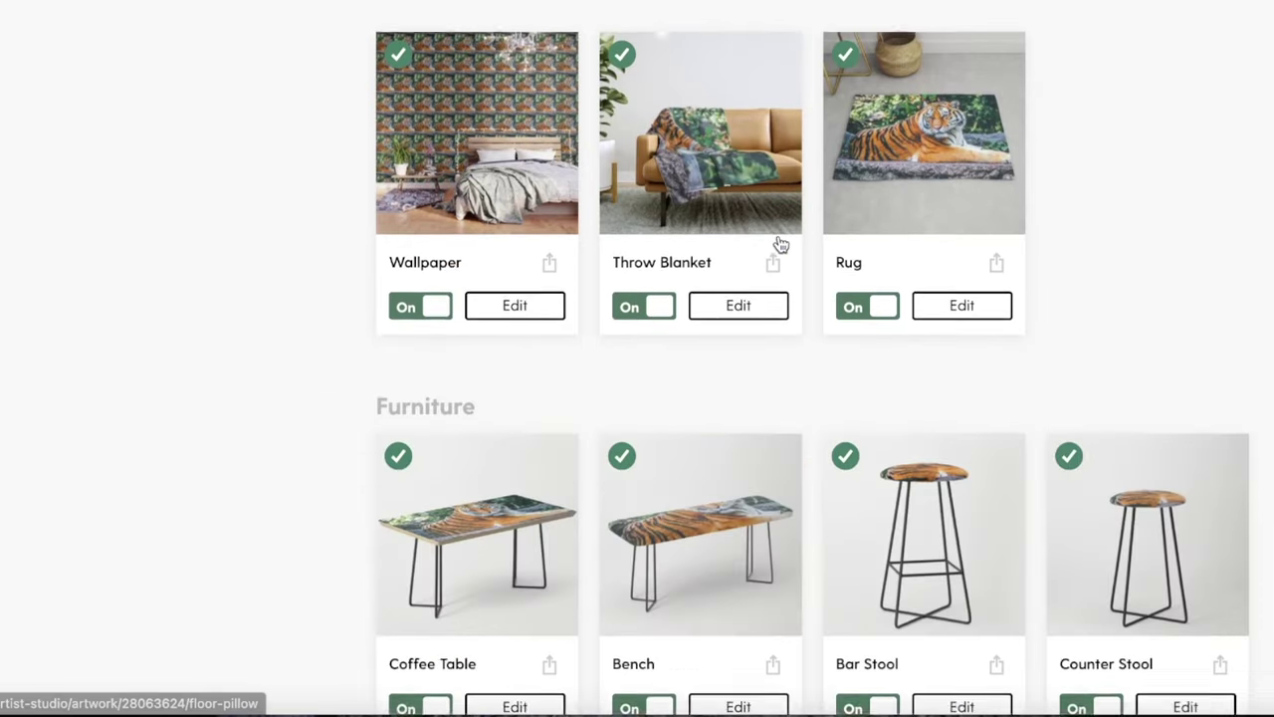
scroll(836, 276, "up", 20)
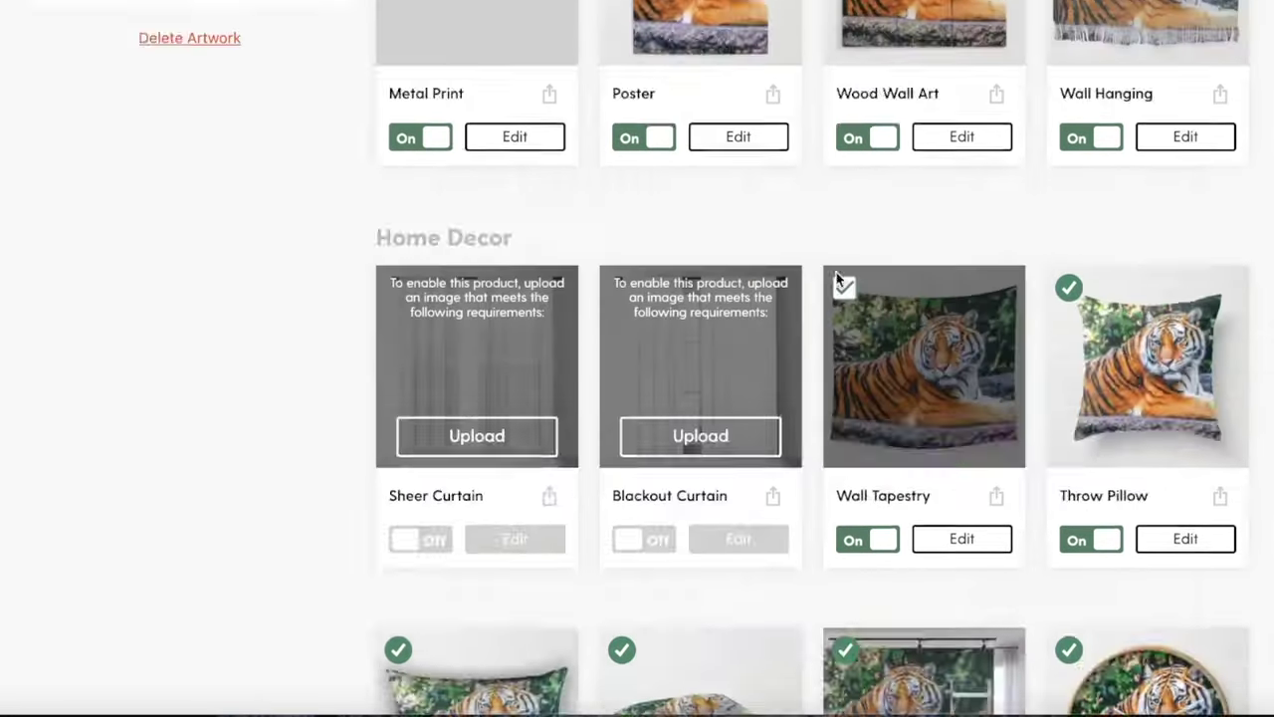
scroll(837, 278, "down", 11)
scroll(837, 280, "down", 7)
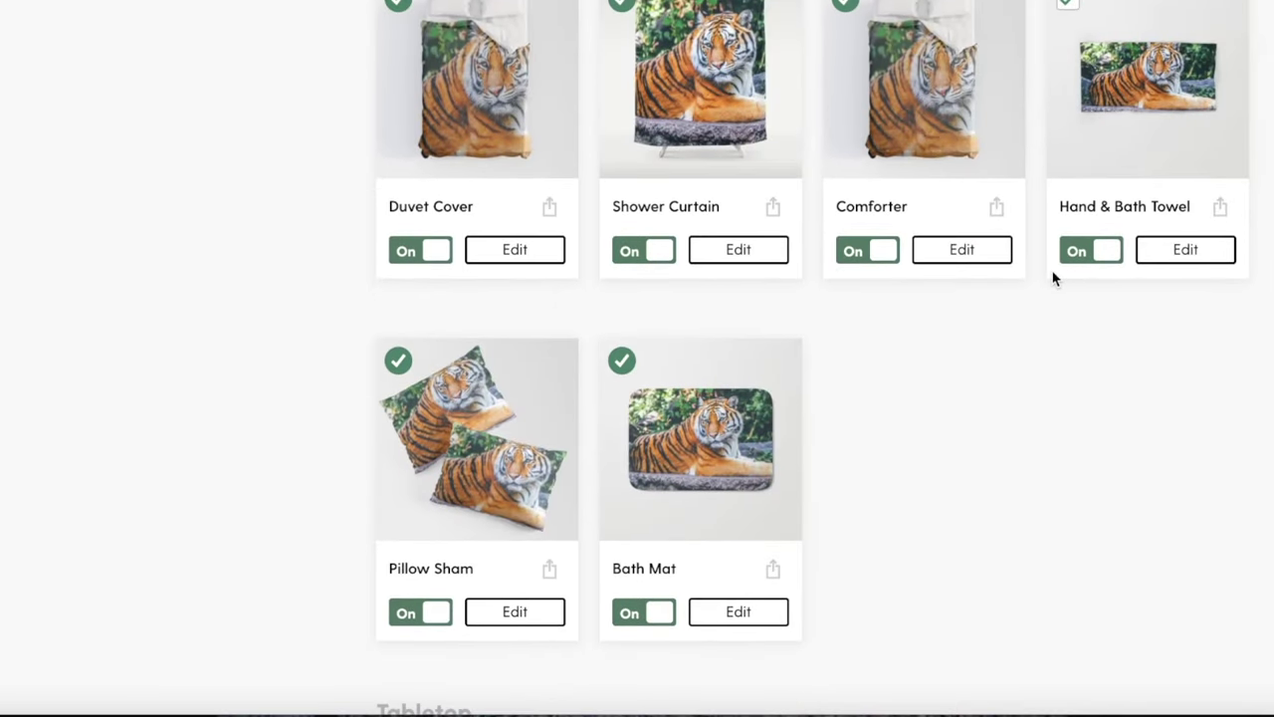
scroll(1048, 274, "down", 12)
scroll(1035, 282, "up", 12)
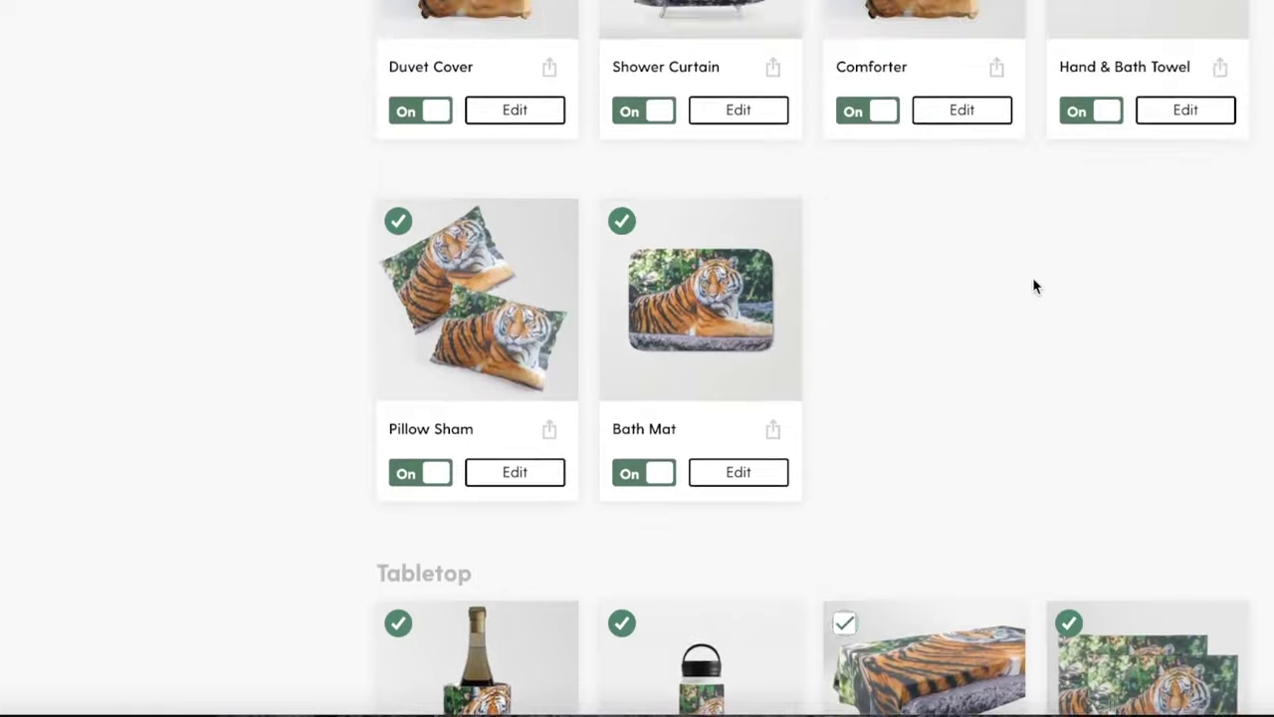
scroll(637, 520, "down", 13)
scroll(635, 520, "down", 1)
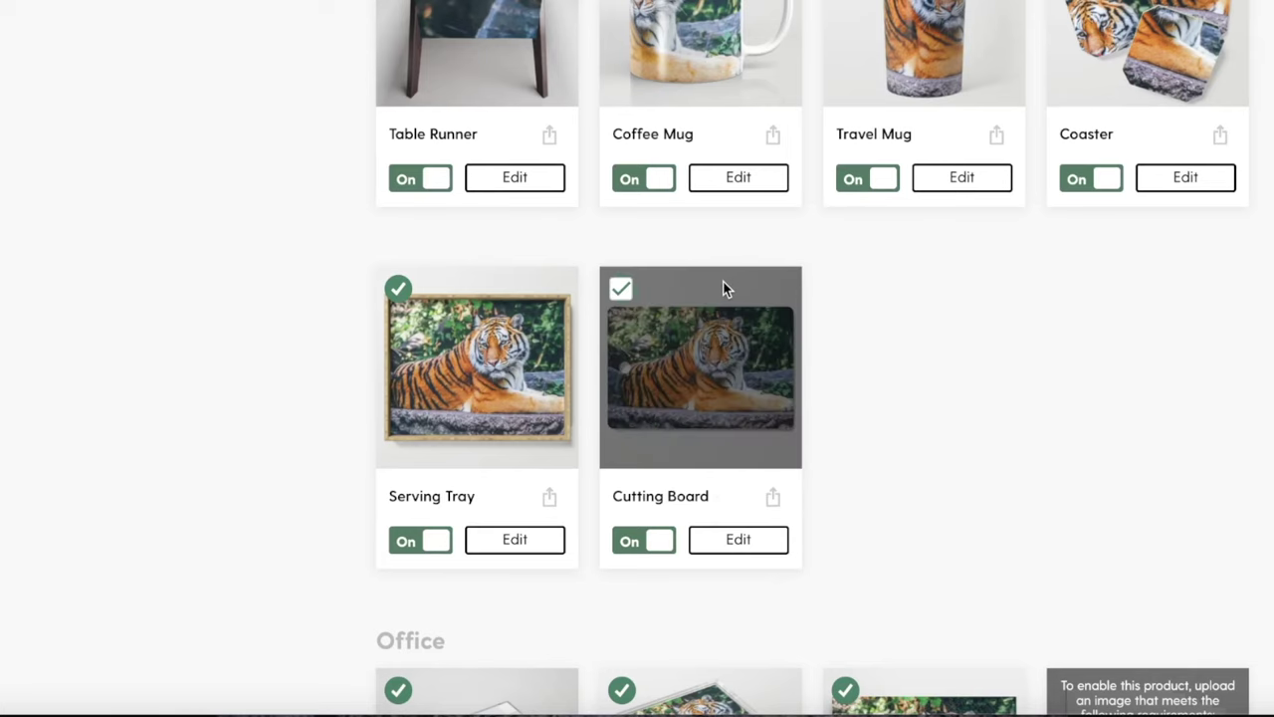
scroll(979, 302, "up", 6)
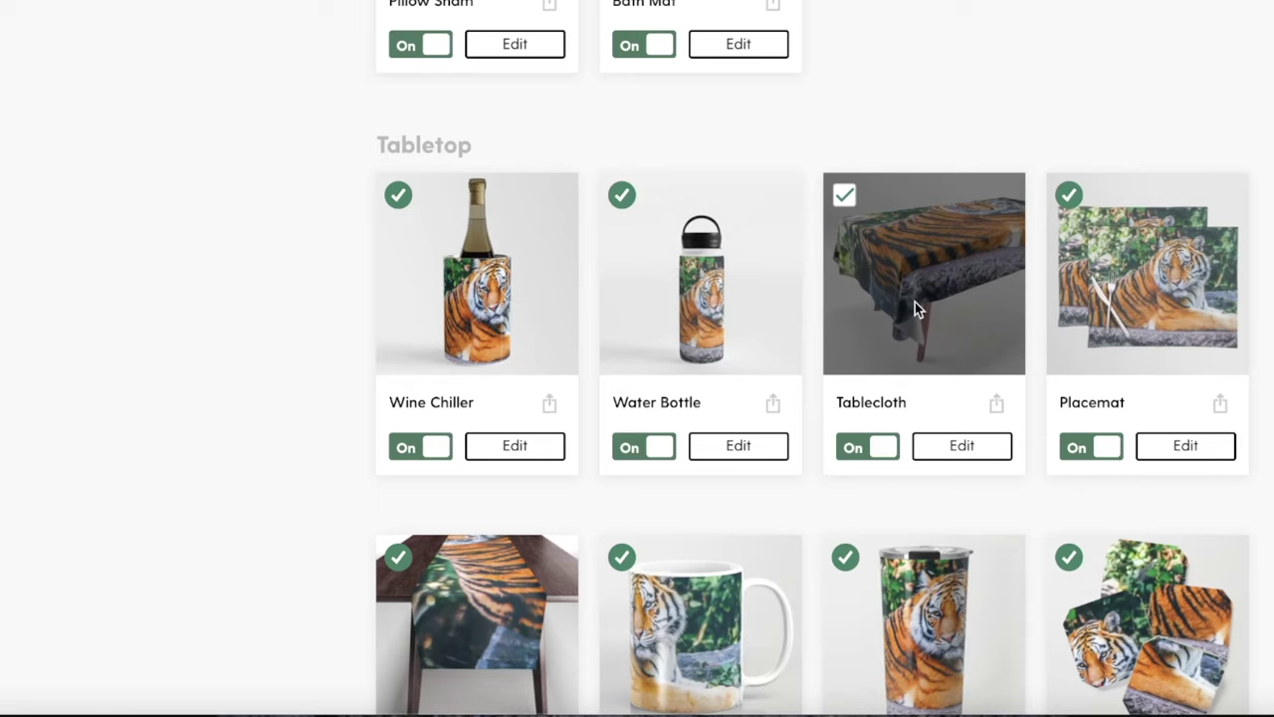
scroll(915, 301, "up", 10)
scroll(912, 305, "up", 10)
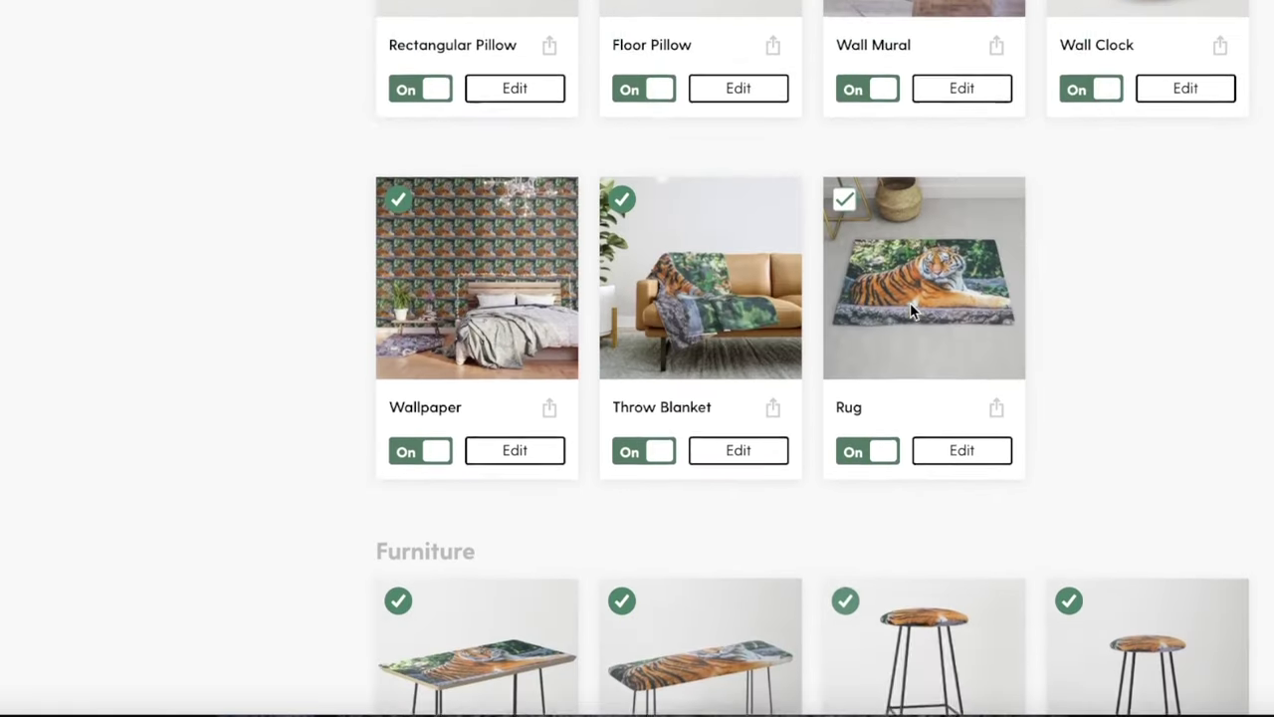
scroll(906, 306, "down", 3)
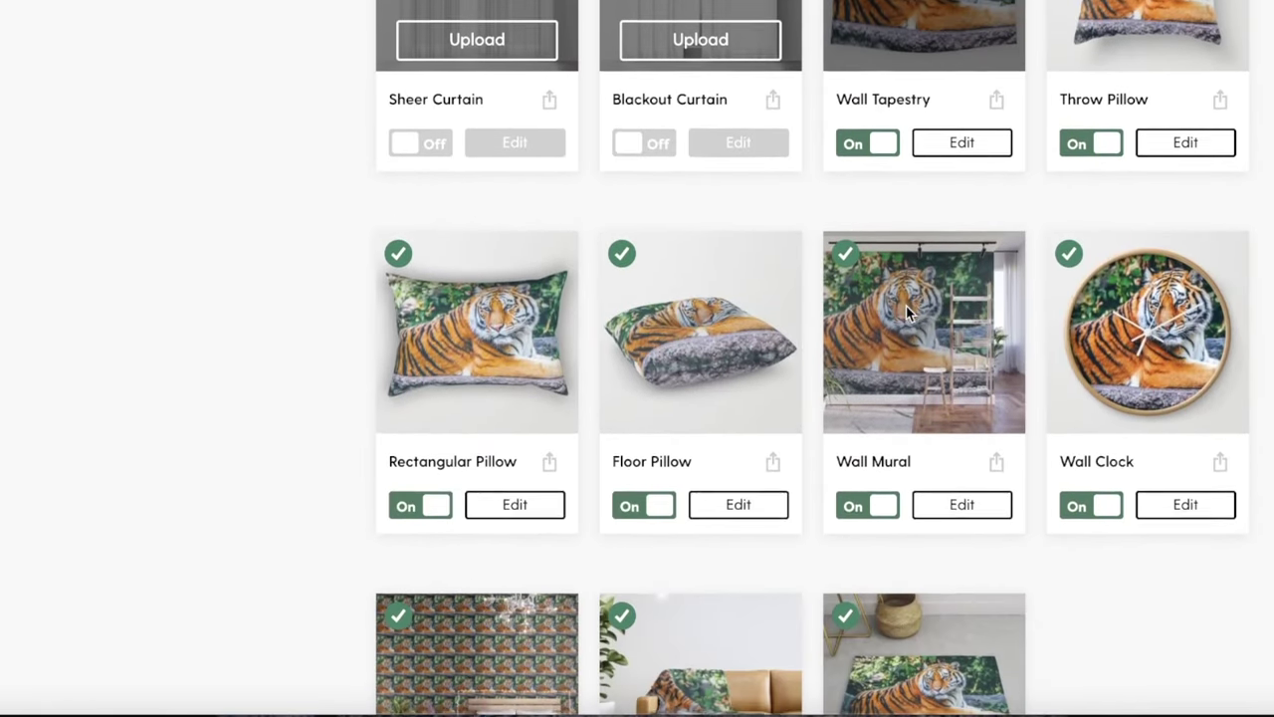
Step: Return to Wall Art and switch the Recessed Framed product off and back on
scroll(1045, 379, "up", 7)
scroll(817, 313, "up", 6)
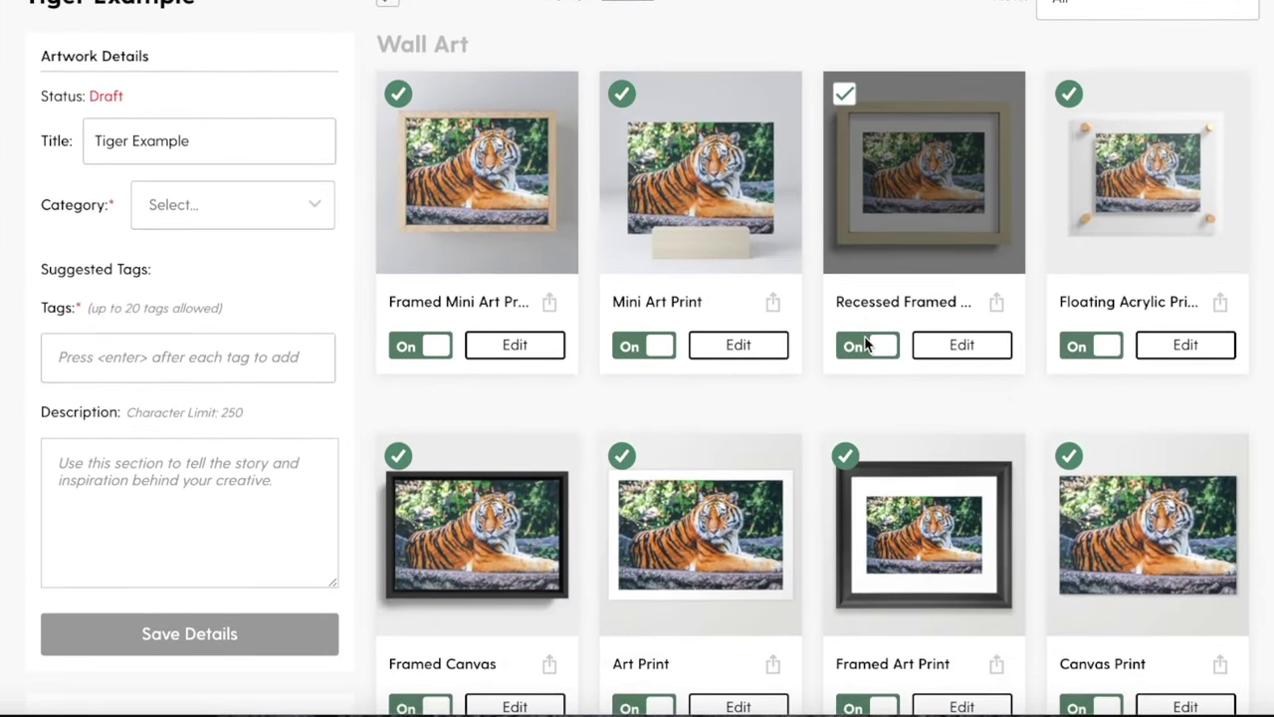
left_click(866, 343)
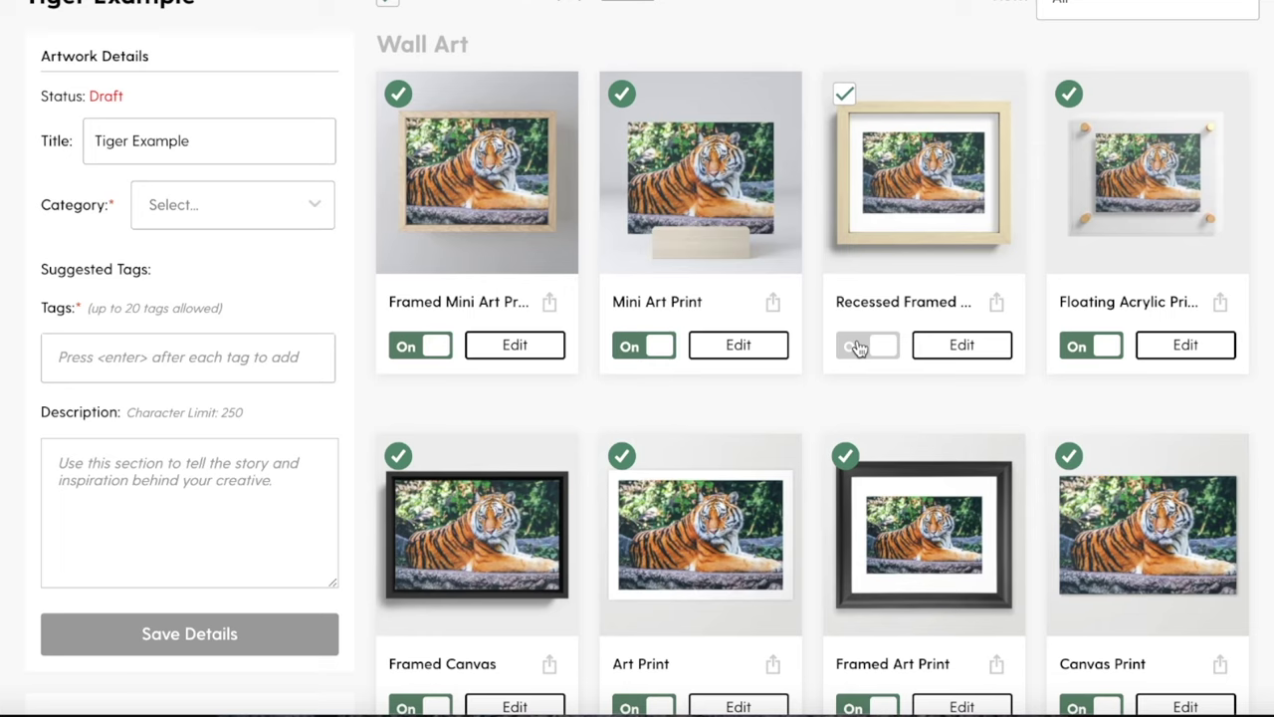
left_click(858, 346)
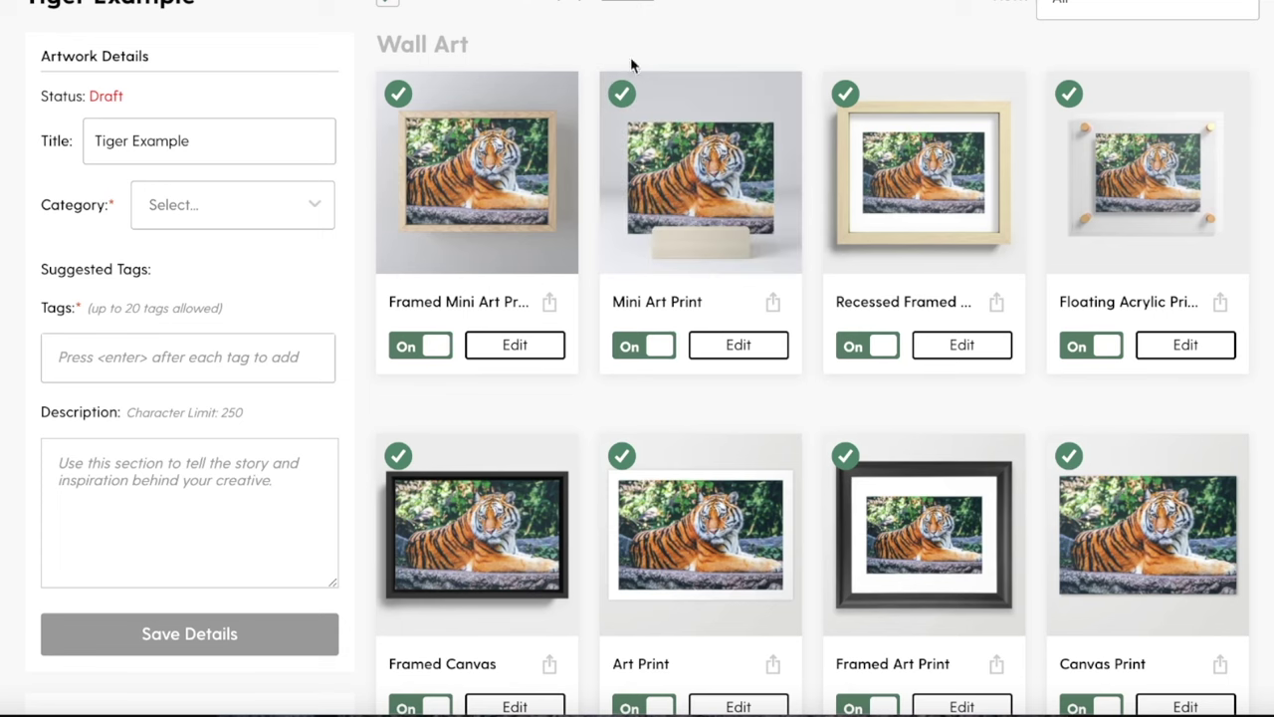
Step: Review the product mockups from Wall Art through Furniture, Tabletop and Office to Tech for artwork placement
scroll(597, 131, "down", 2)
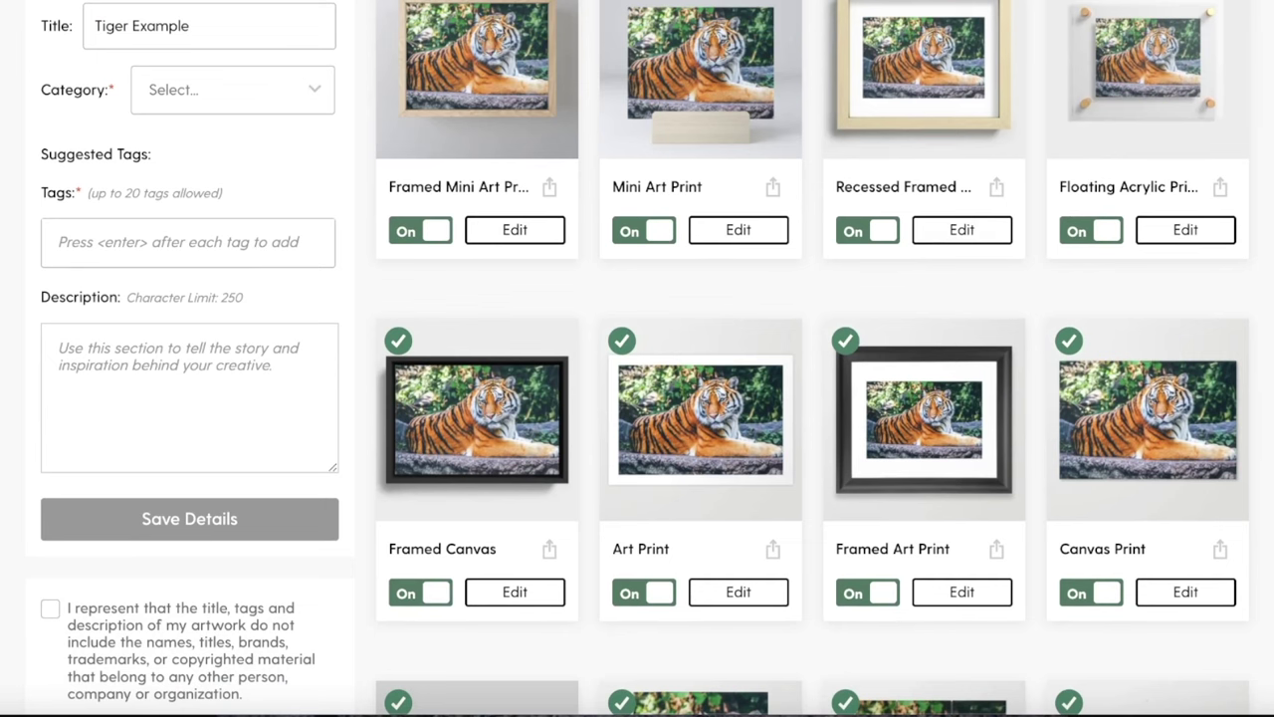
scroll(979, 136, "down", 10)
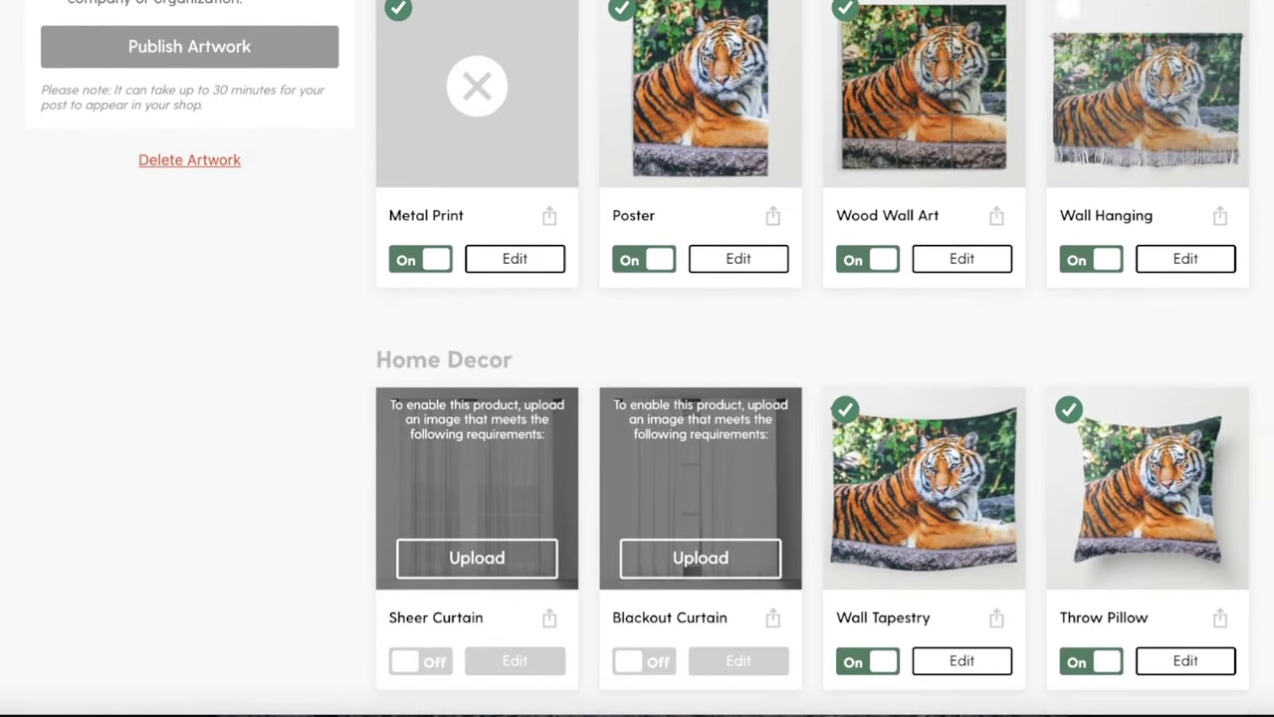
scroll(813, 359, "down", 13)
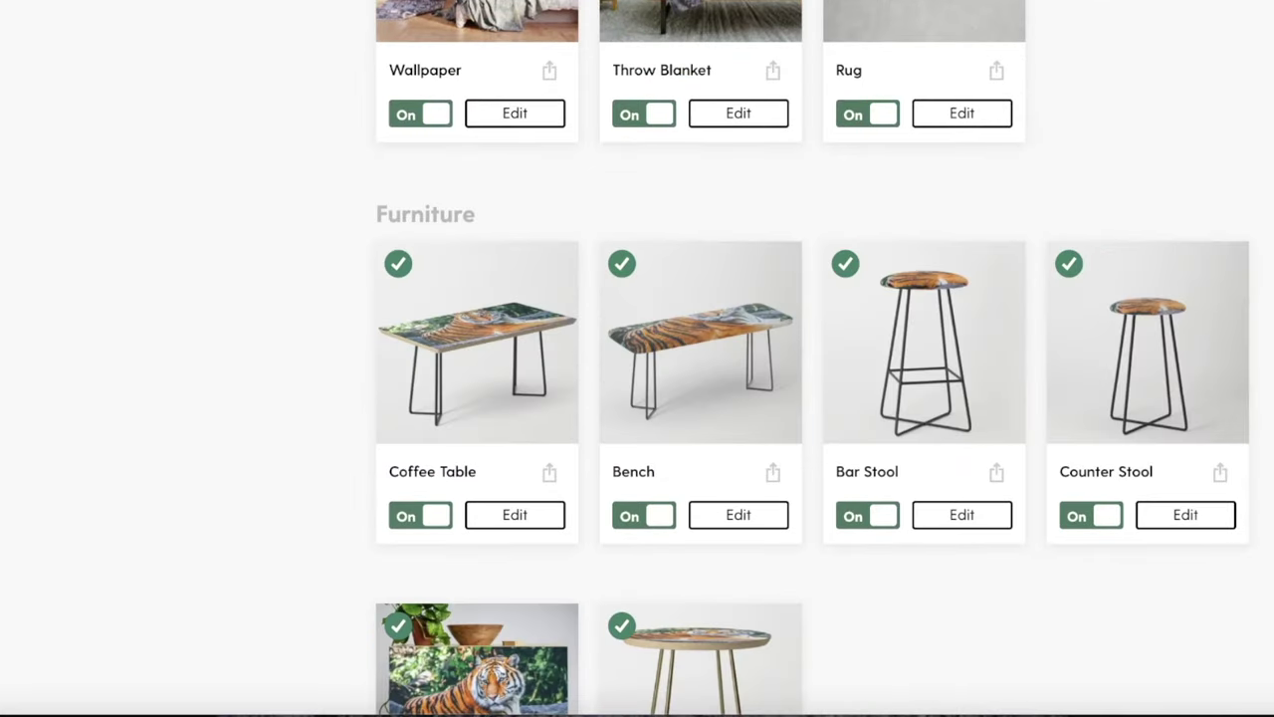
scroll(812, 358, "down", 9)
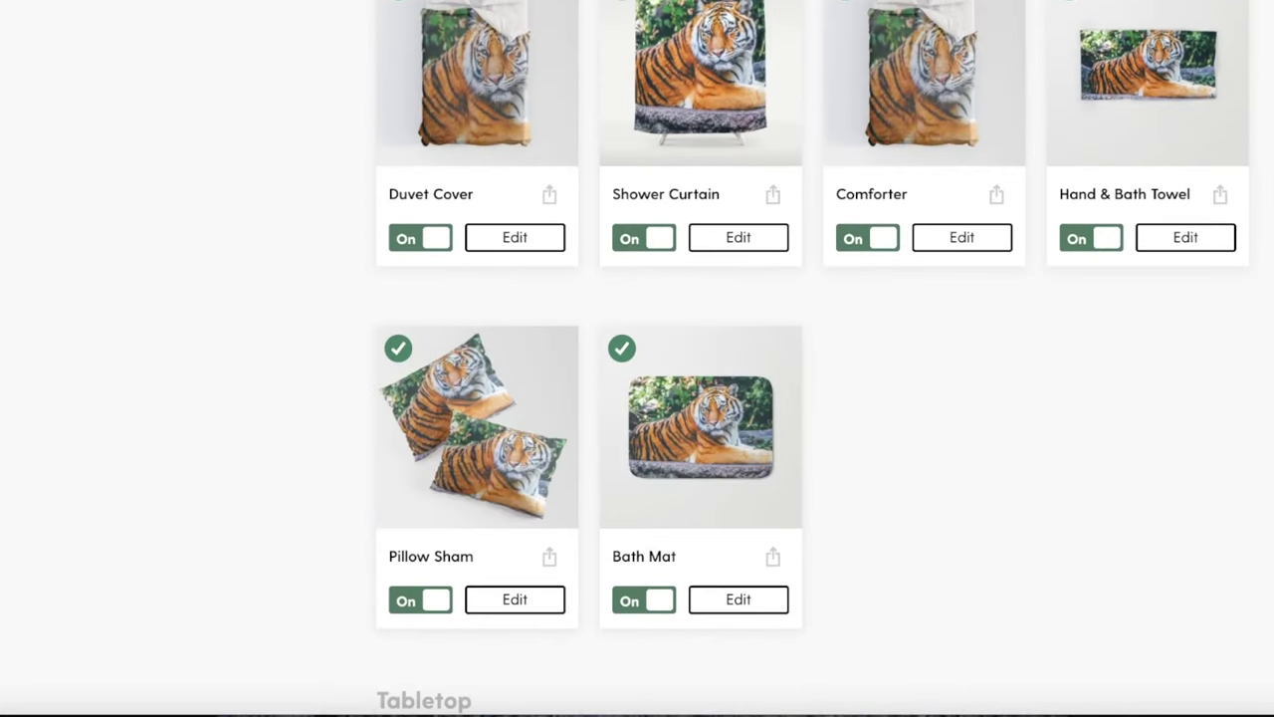
scroll(930, 329, "down", 7)
scroll(982, 320, "down", 7)
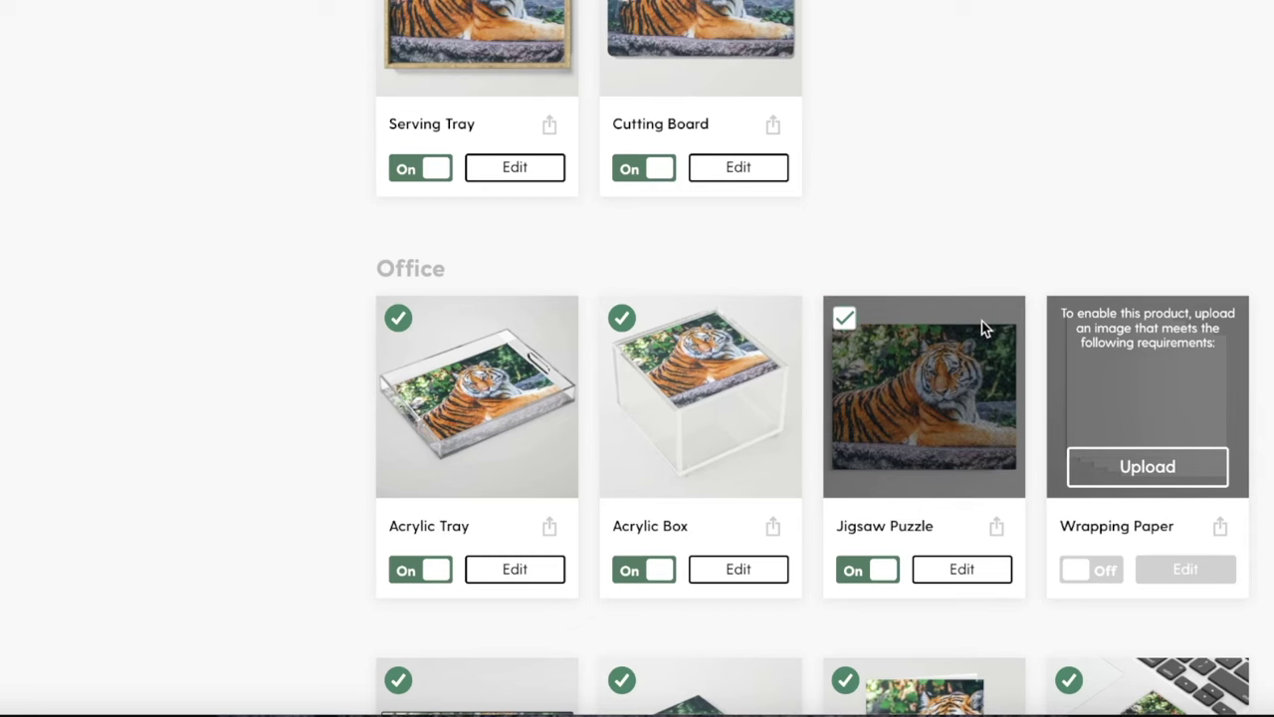
scroll(965, 314, "down", 8)
scroll(965, 314, "down", 2)
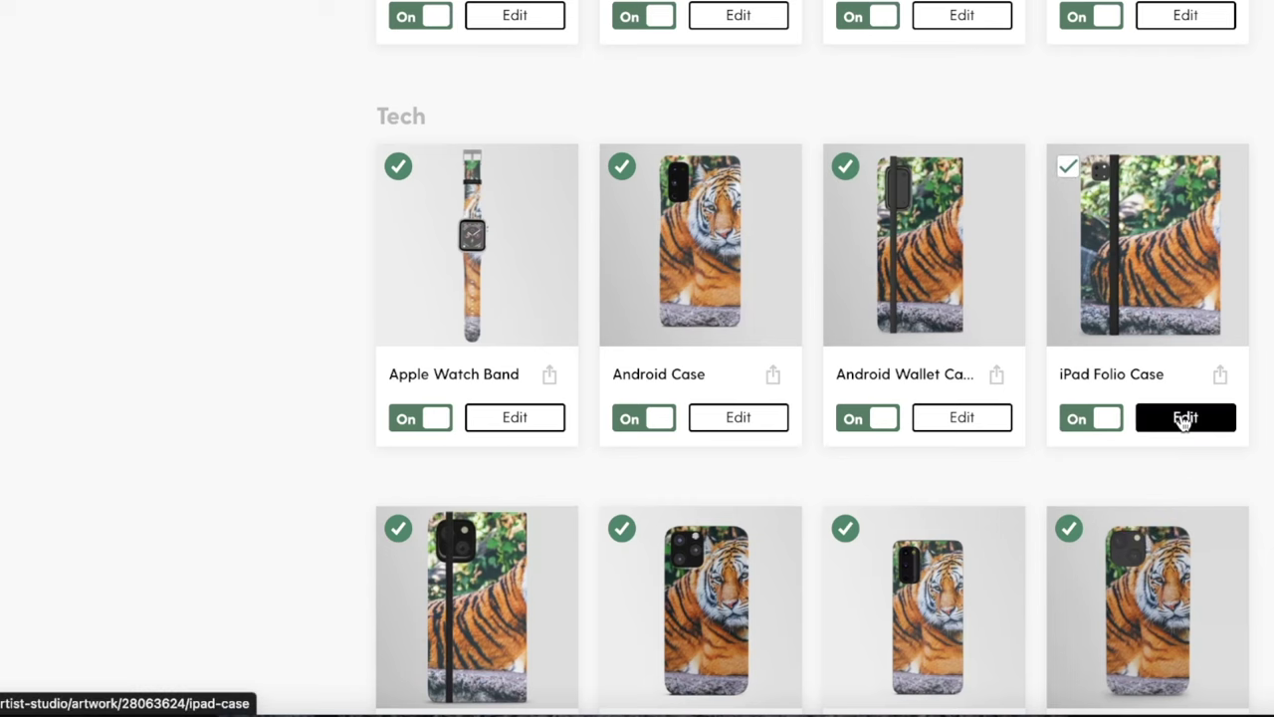
Step: Open the iPhone Case for editing and shift the artwork left so the tiger's face sits further inside the safe area
scroll(1181, 422, "down", 5)
left_click(1187, 356)
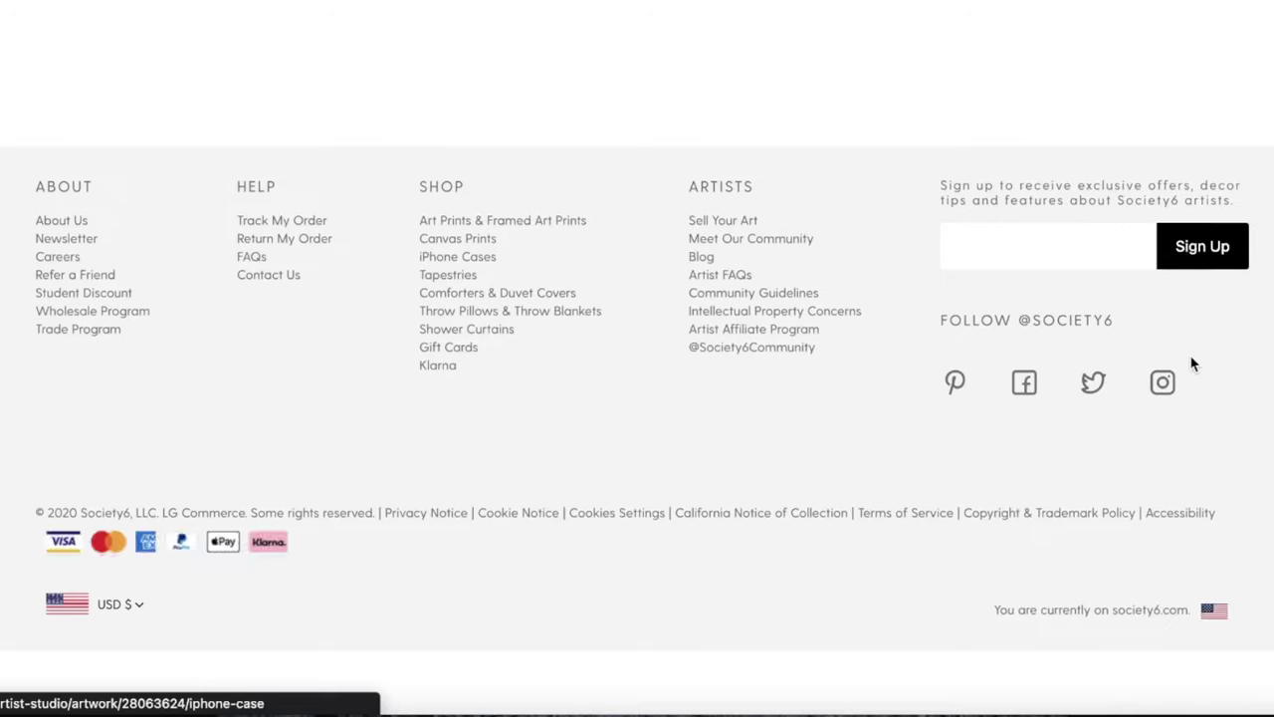
scroll(610, 367, "down", 3)
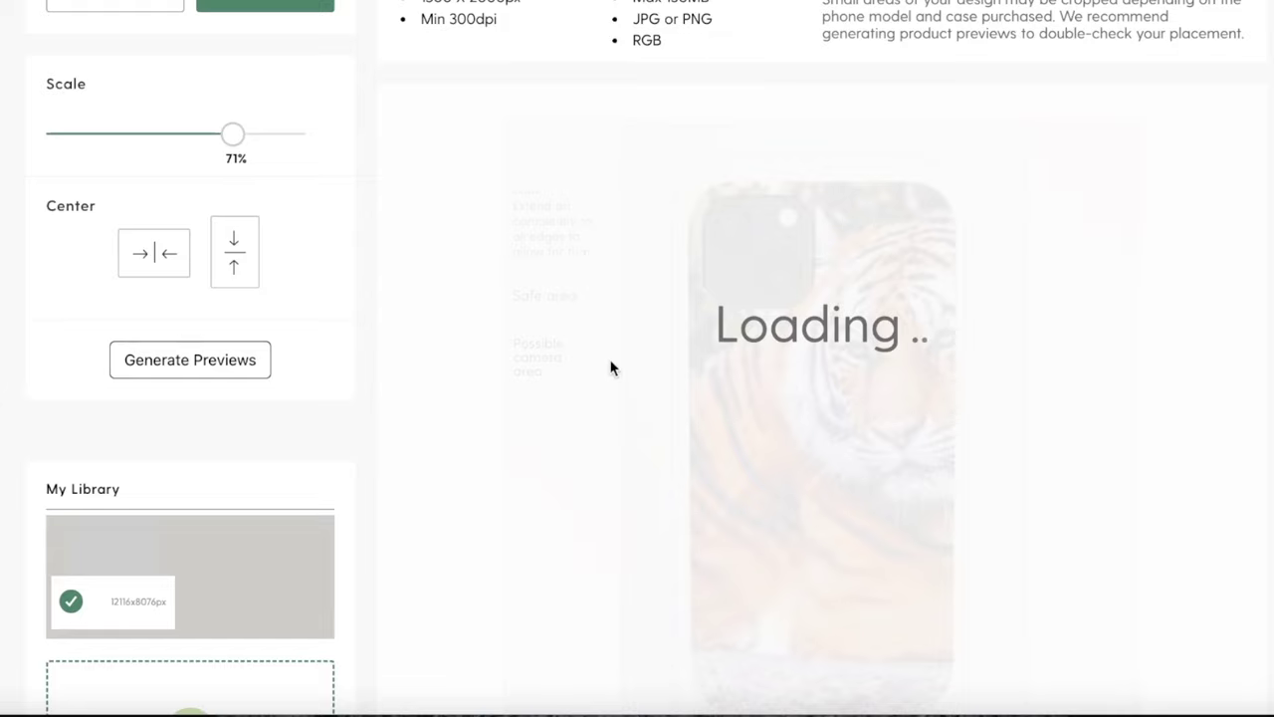
scroll(880, 264, "down", 2)
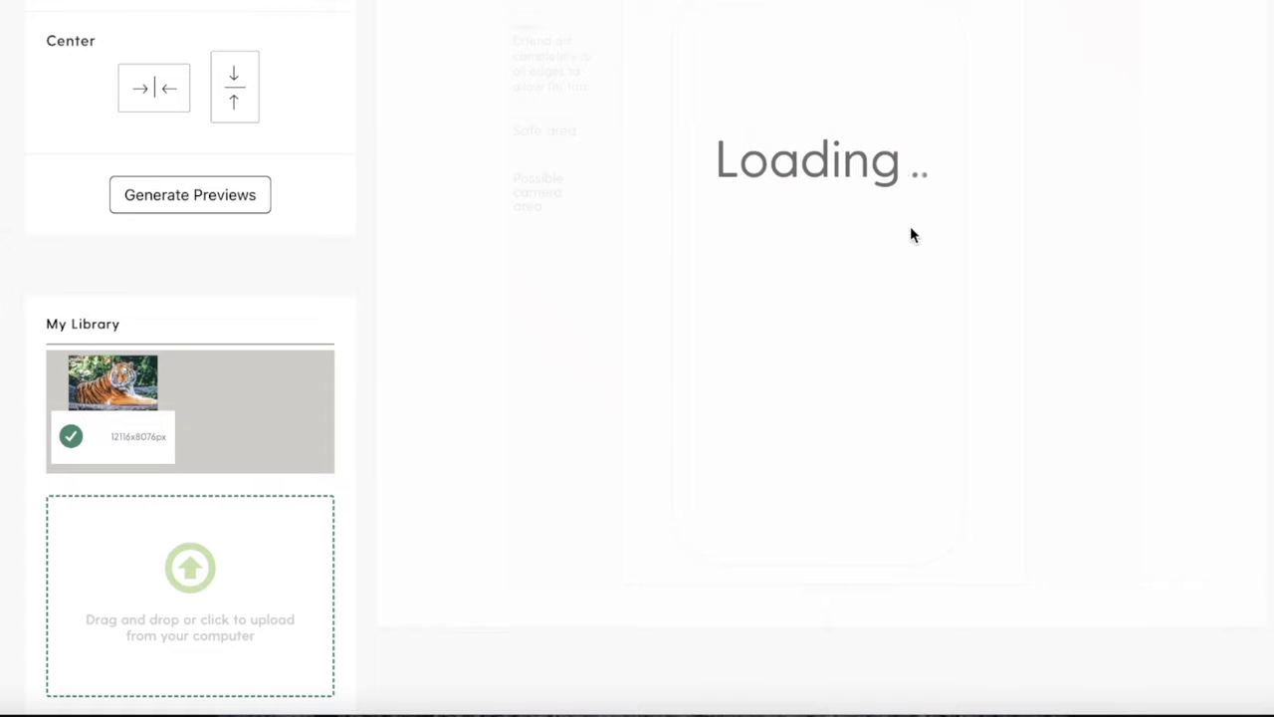
scroll(929, 276, "up", 1)
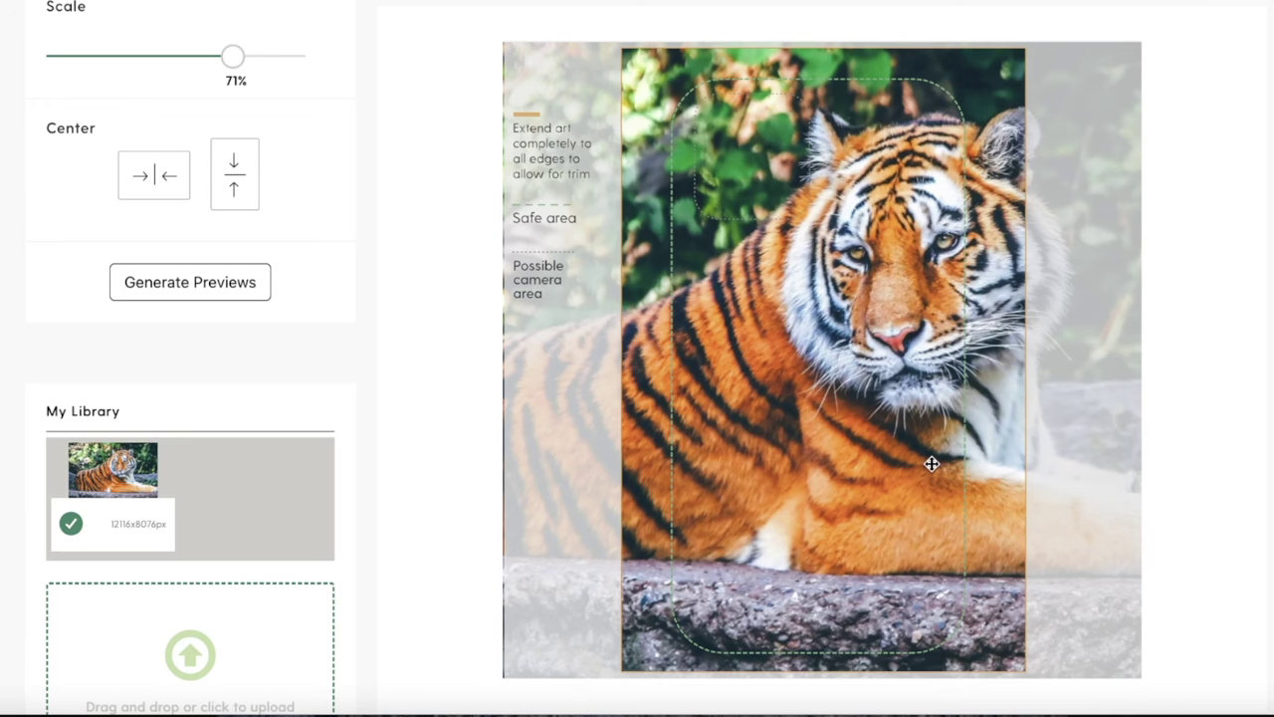
left_click_drag(931, 463, 897, 463)
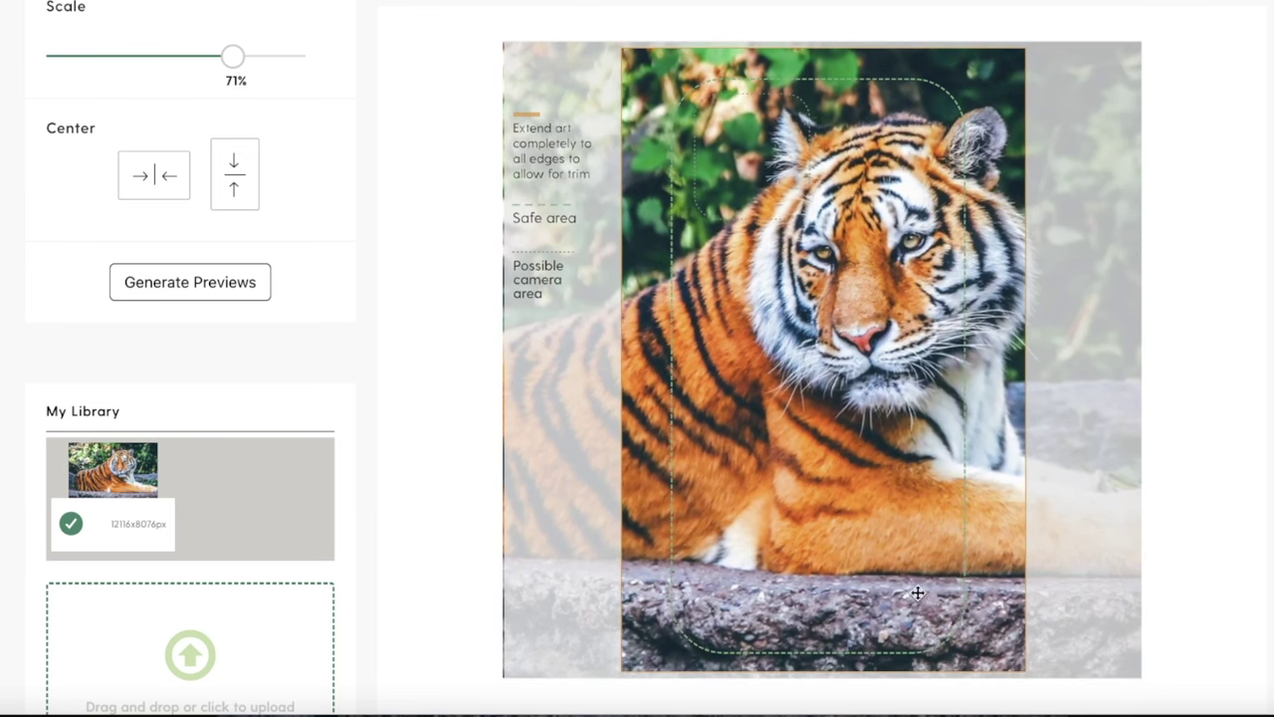
left_click_drag(796, 648, 796, 649)
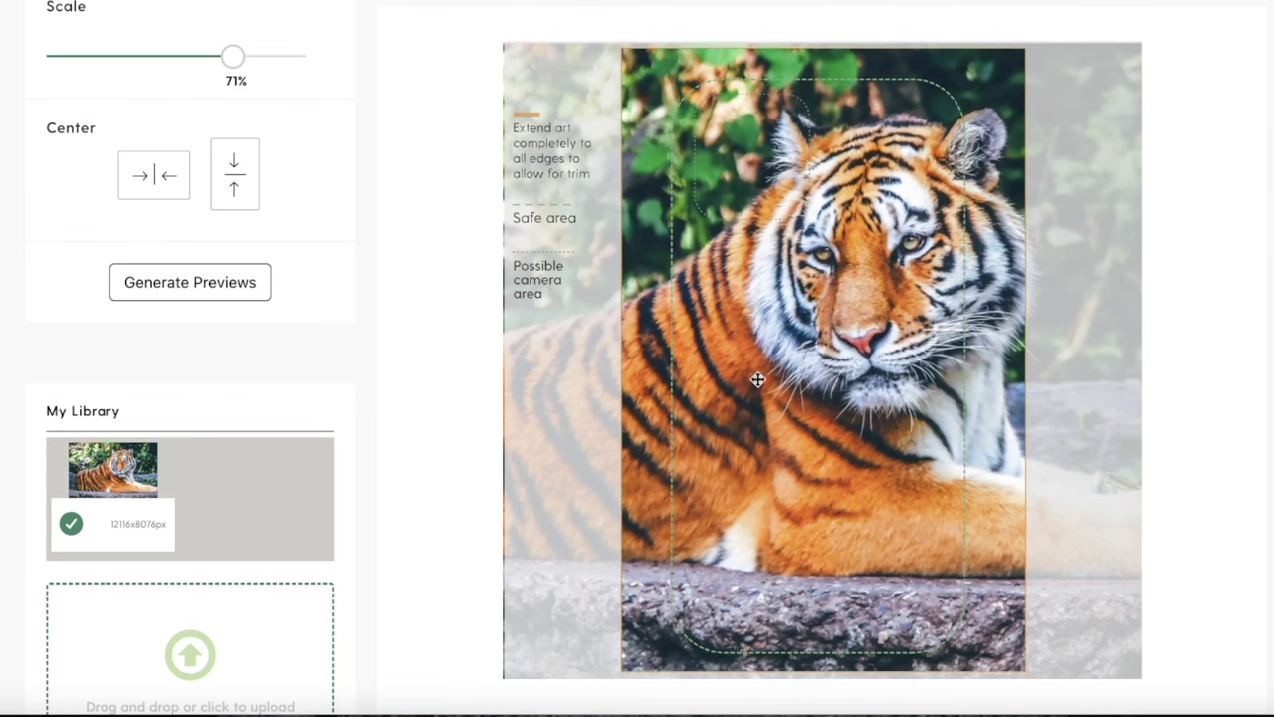
left_click_drag(792, 230, 778, 230)
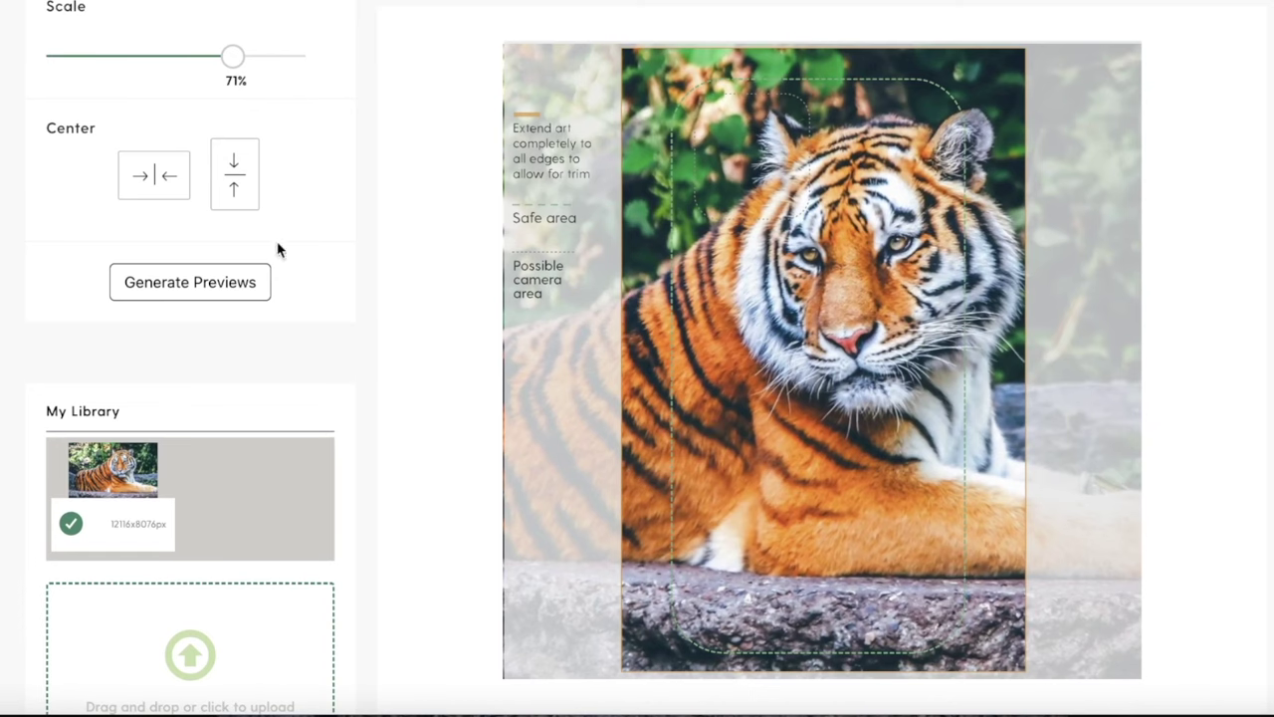
Step: Generate the iPhone Case previews and check the tiger's placement around the camera area
scroll(148, 190, "up", 1)
left_click(205, 417)
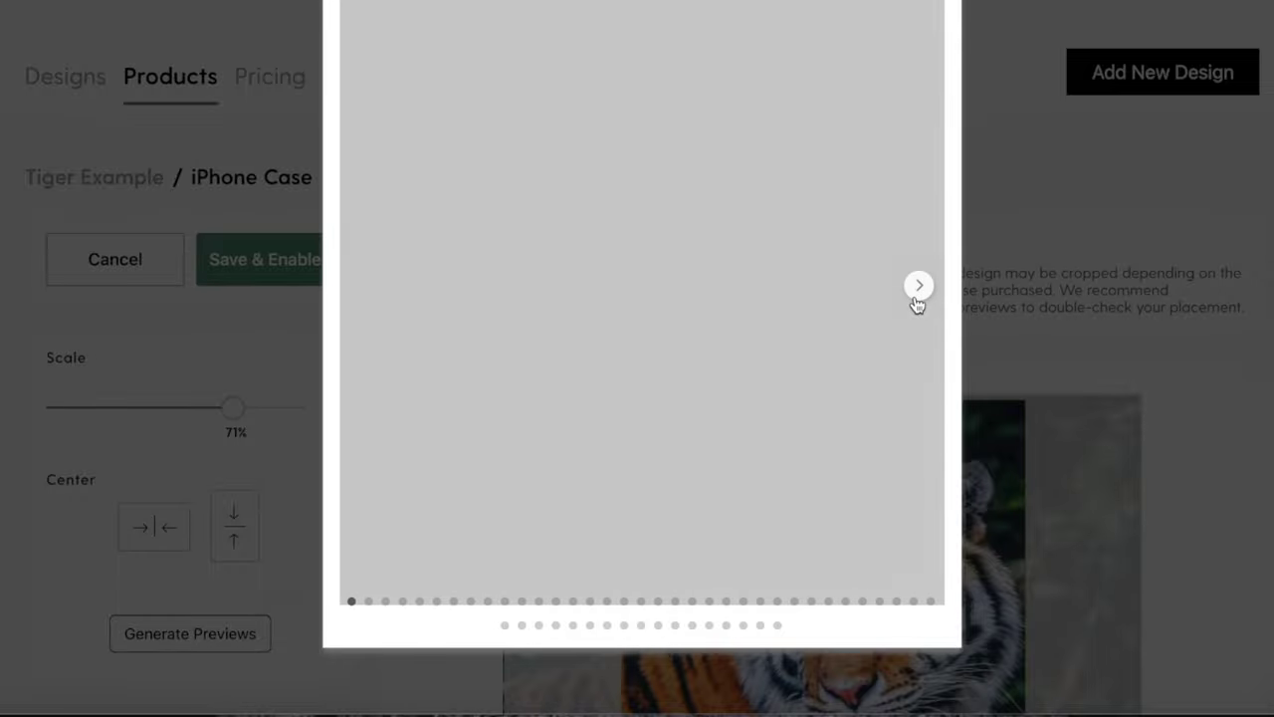
left_click(917, 304)
left_click(372, 289)
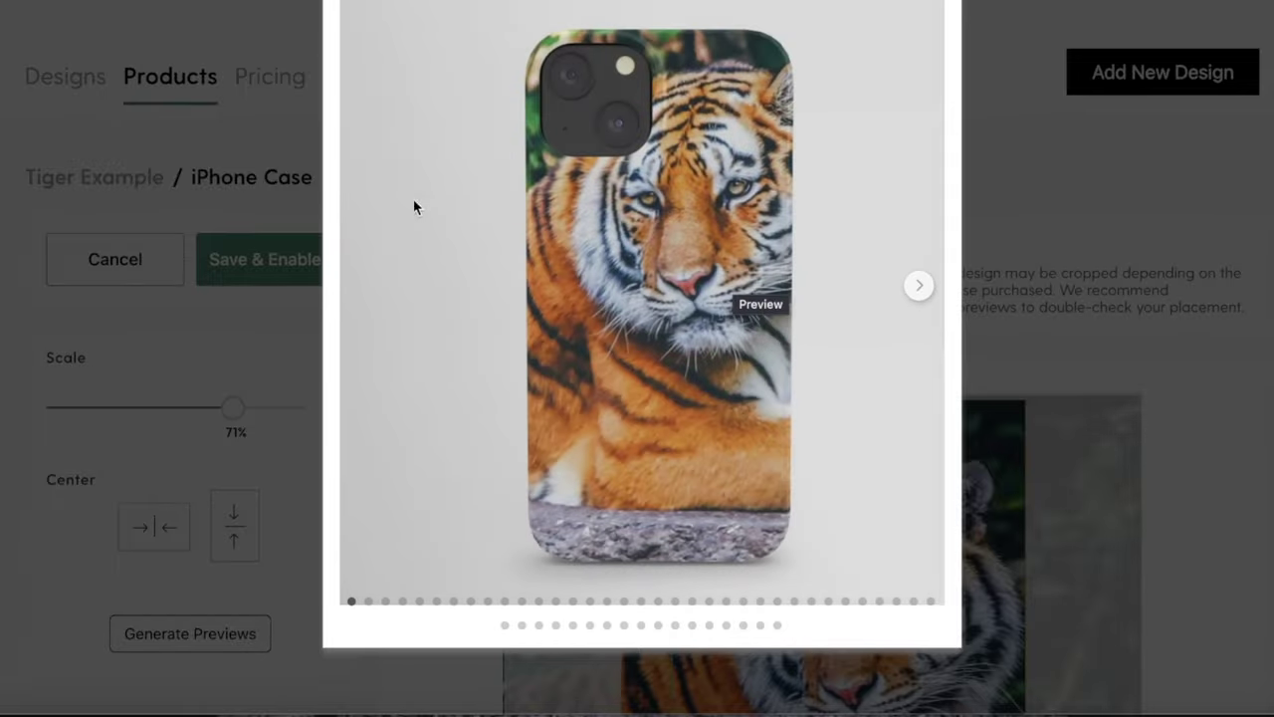
left_click(1104, 229)
Step: Save and enable the iPhone Case, then apply its crop and positioning to iPhone Skin, Android Case, Android Card Case and iPhone Card Case
left_click(270, 275)
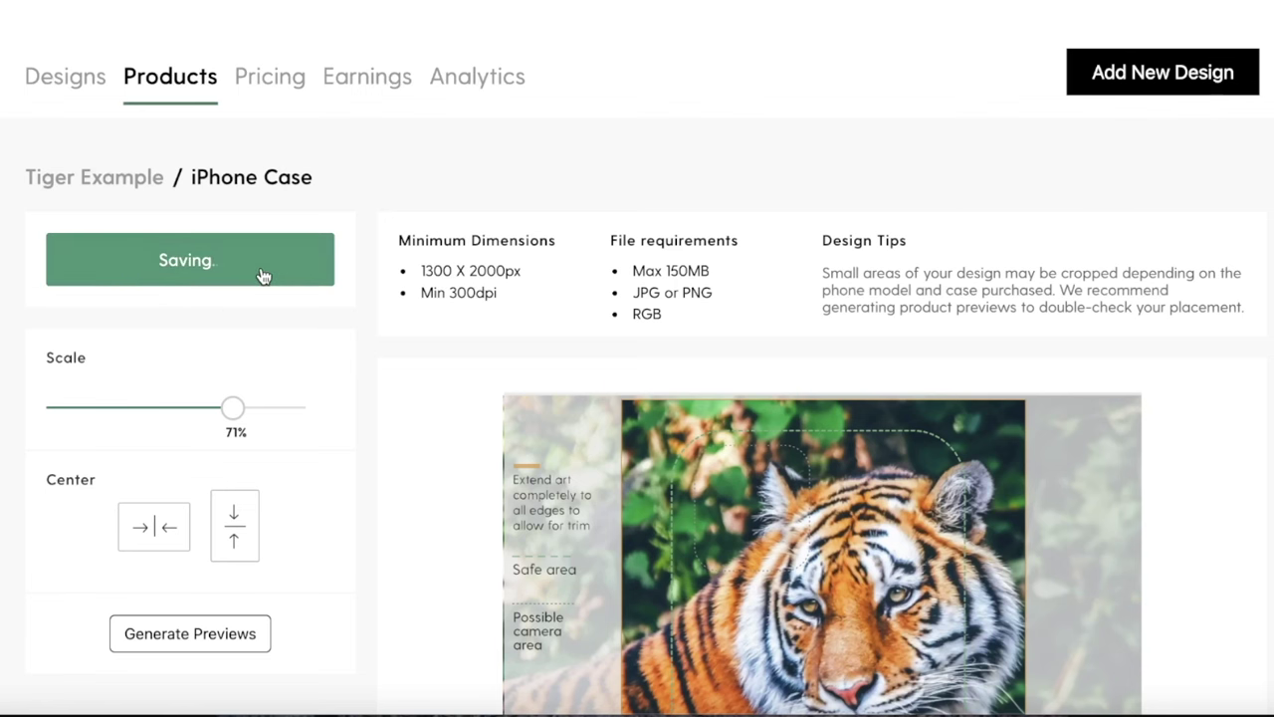
scroll(1254, 234, "down", 1)
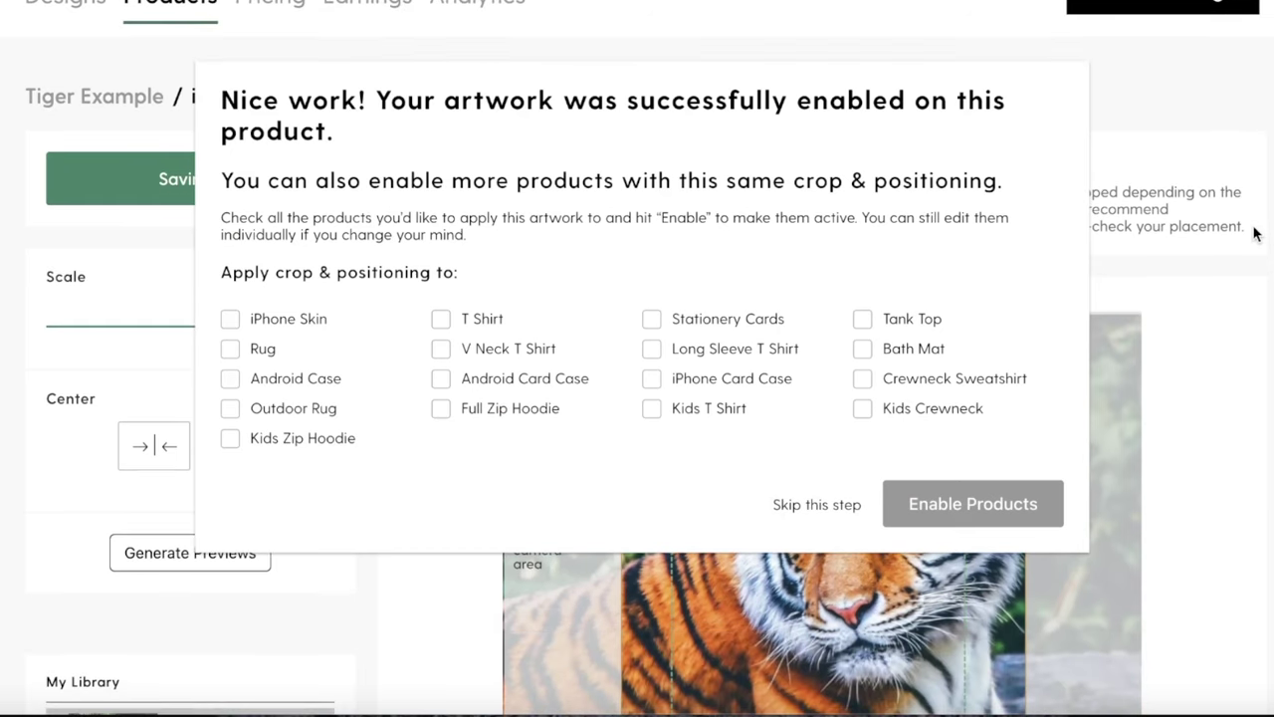
left_click_drag(227, 279, 390, 281)
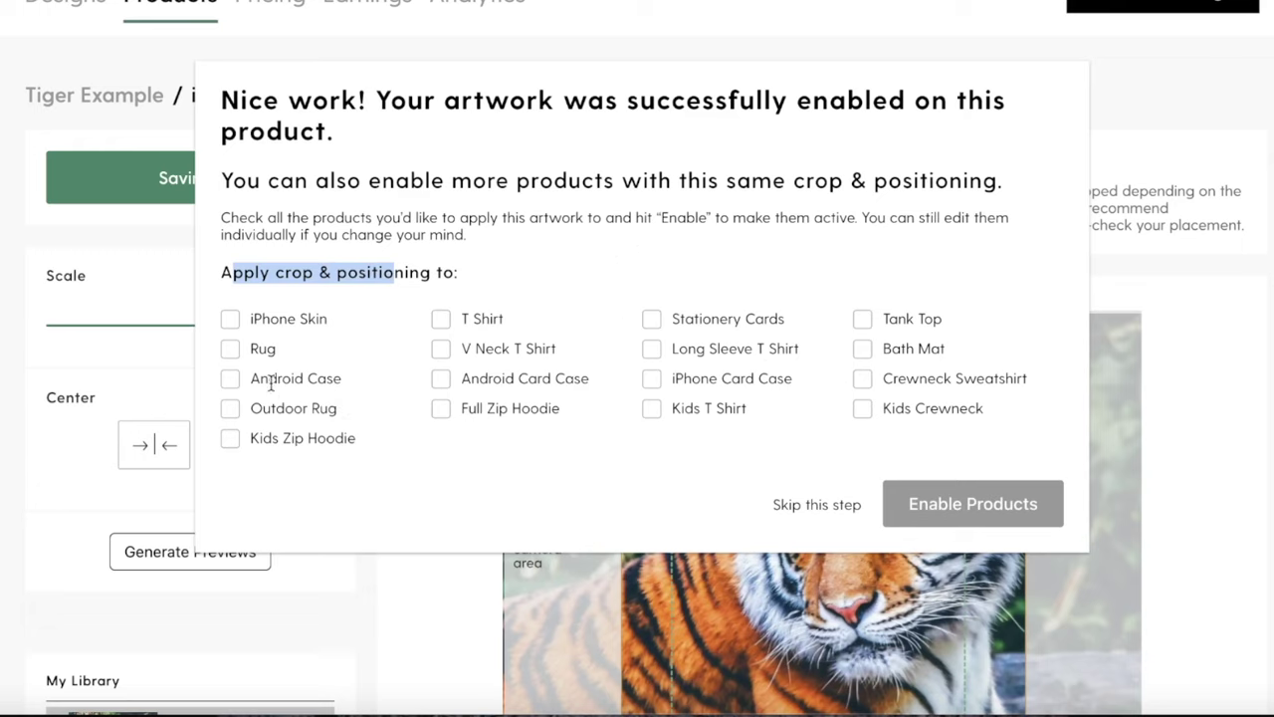
left_click(243, 317)
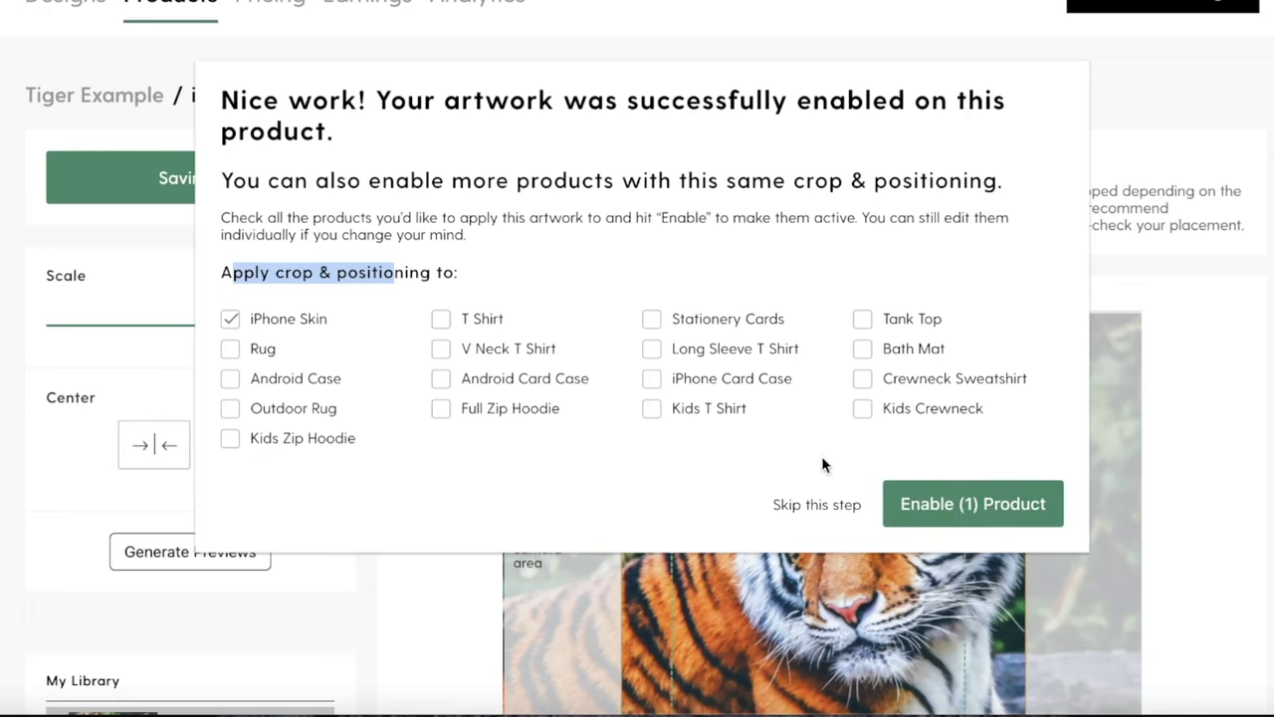
scroll(1083, 657, "down", 3)
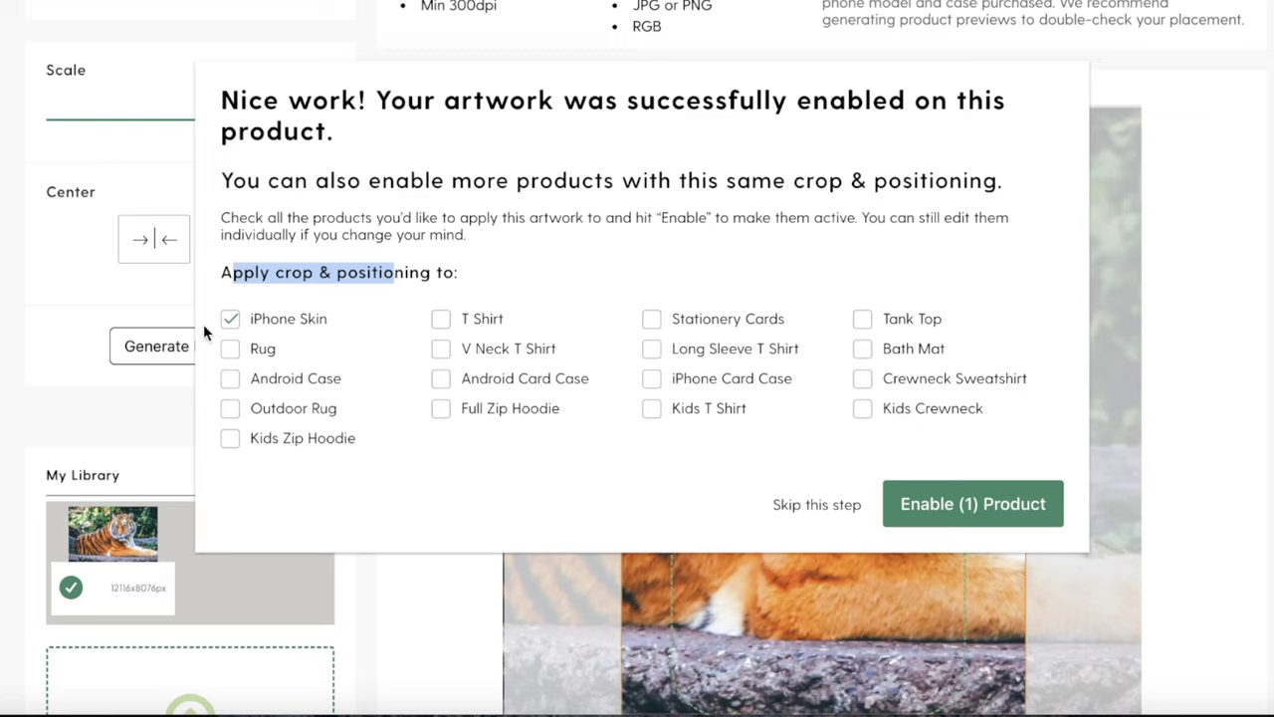
left_click(232, 382)
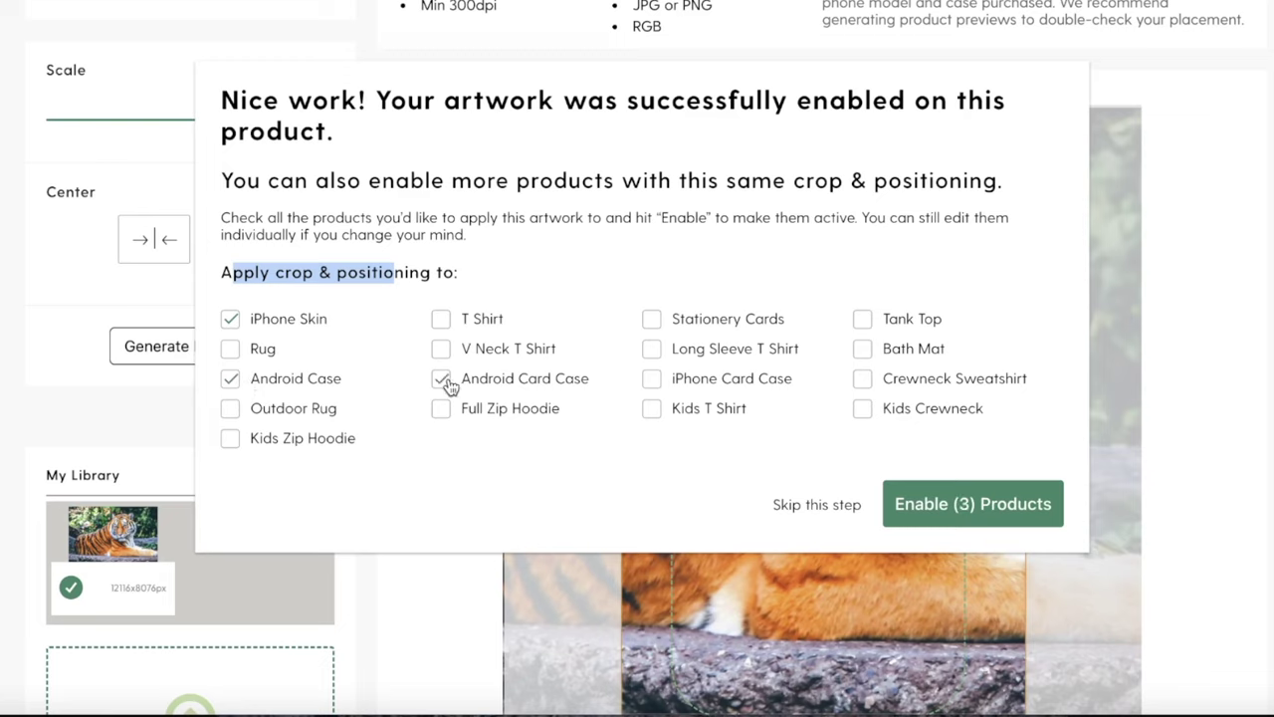
left_click(655, 384)
left_click(989, 508)
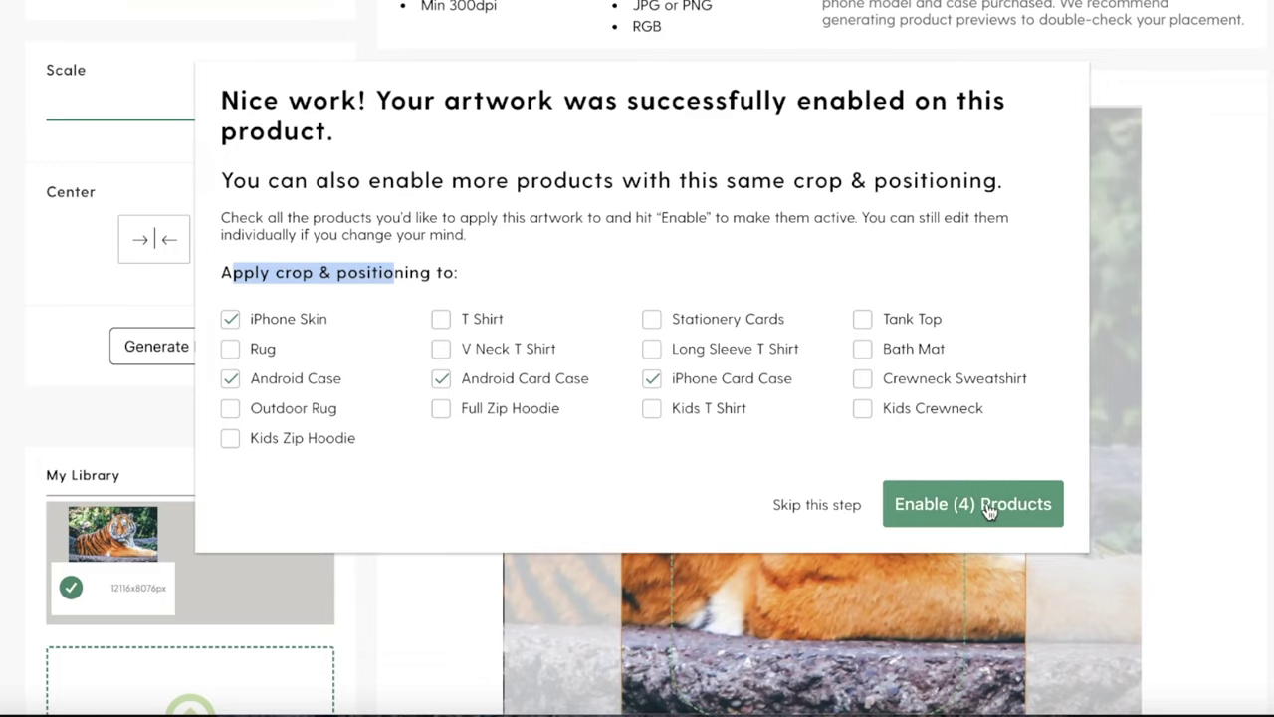
Step: Review the product mockups from Wall Art through Tabletop and Office to Tech for artwork placement
scroll(749, 396, "down", 10)
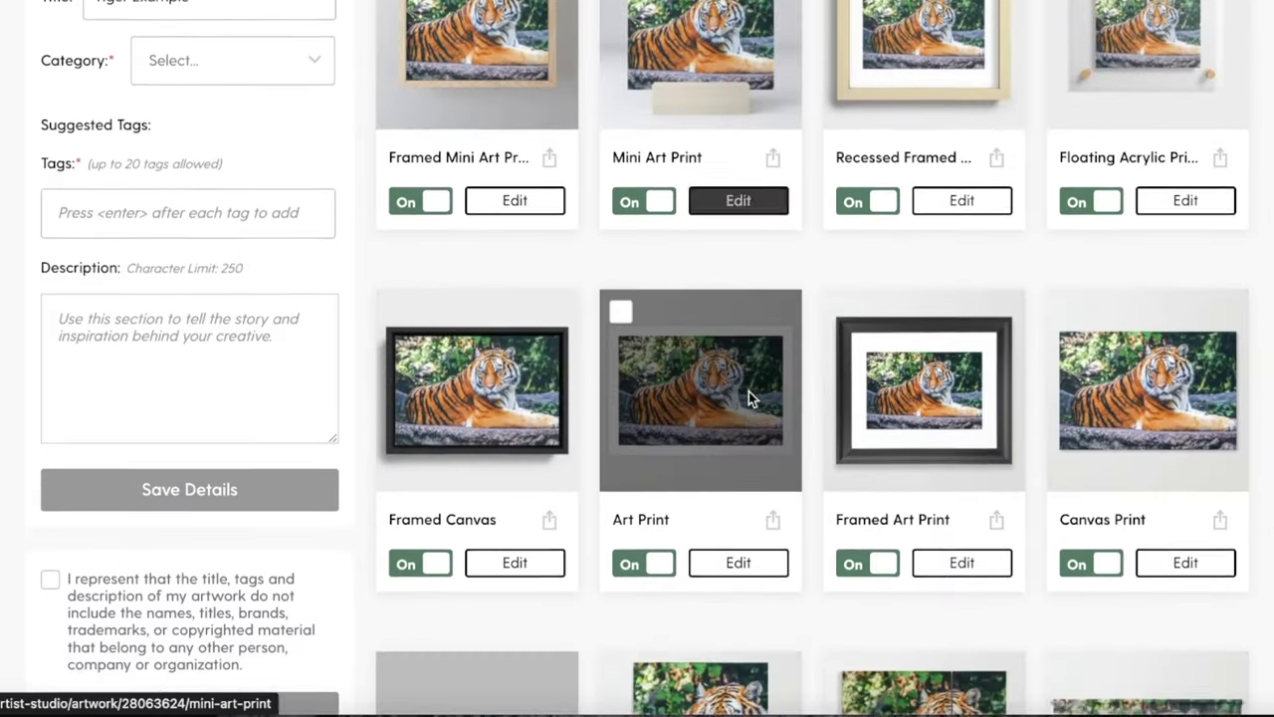
scroll(749, 389, "down", 20)
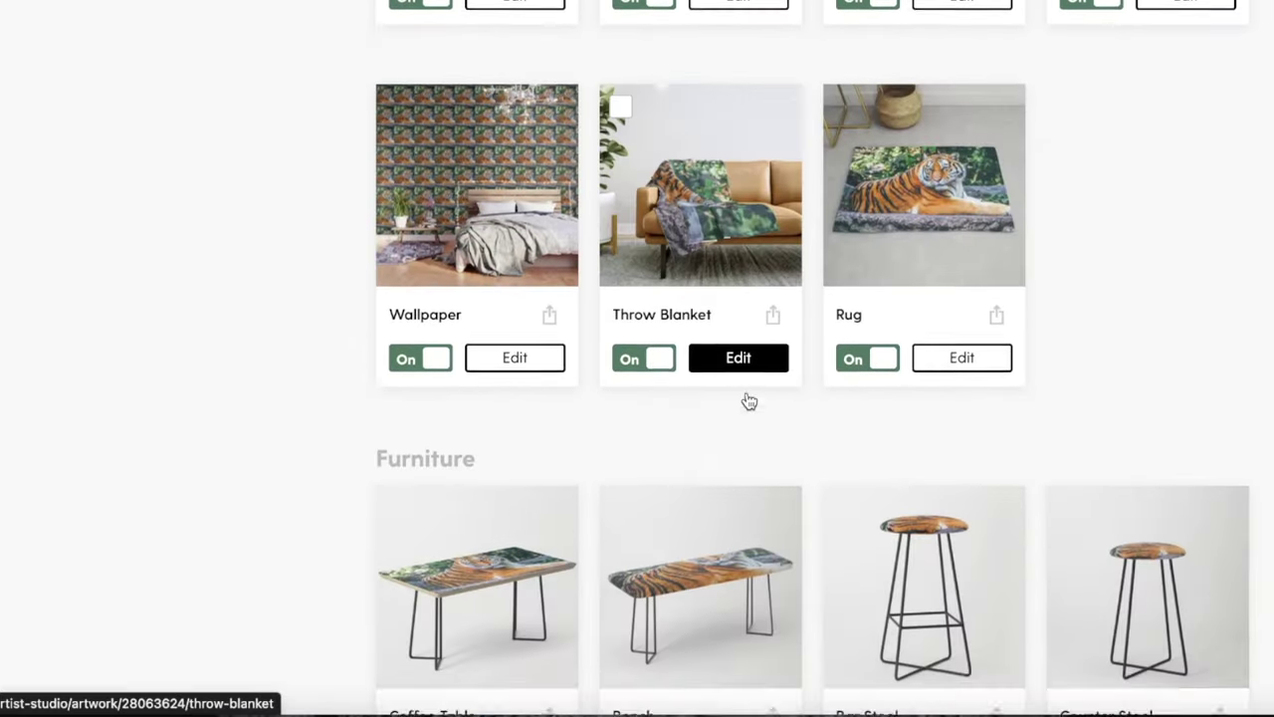
scroll(747, 398, "down", 2)
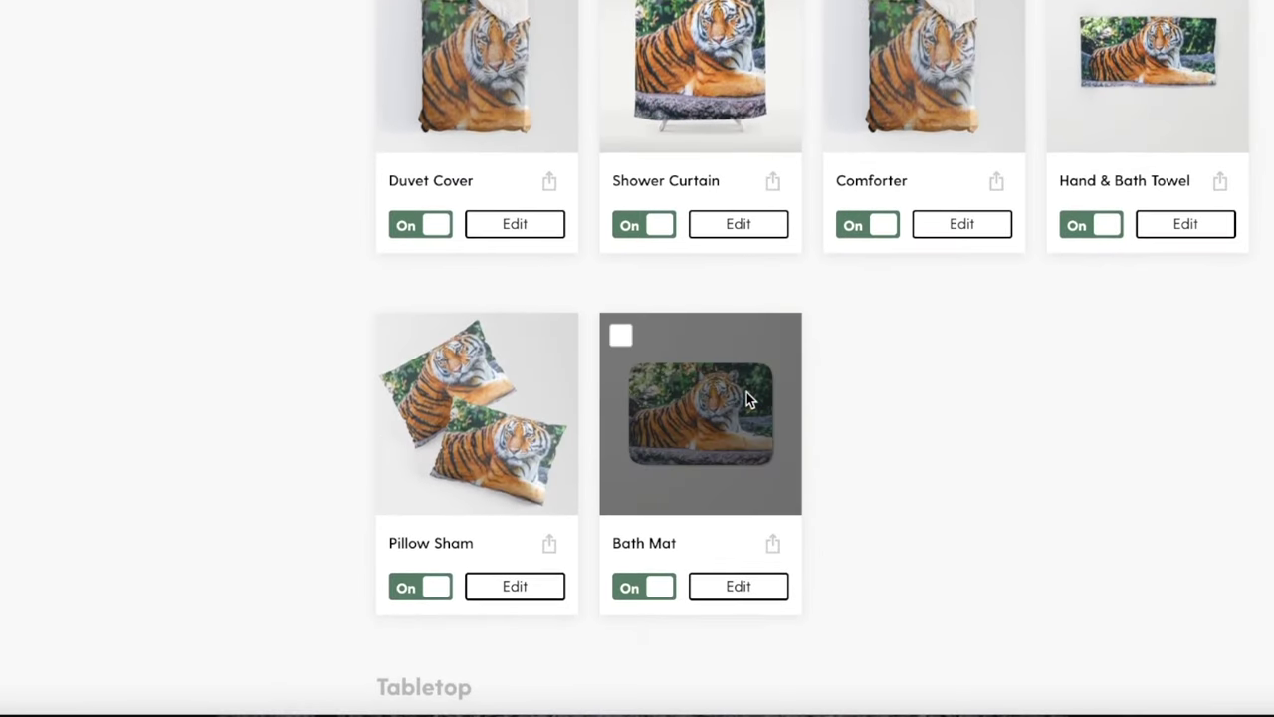
scroll(746, 398, "down", 5)
scroll(747, 402, "down", 5)
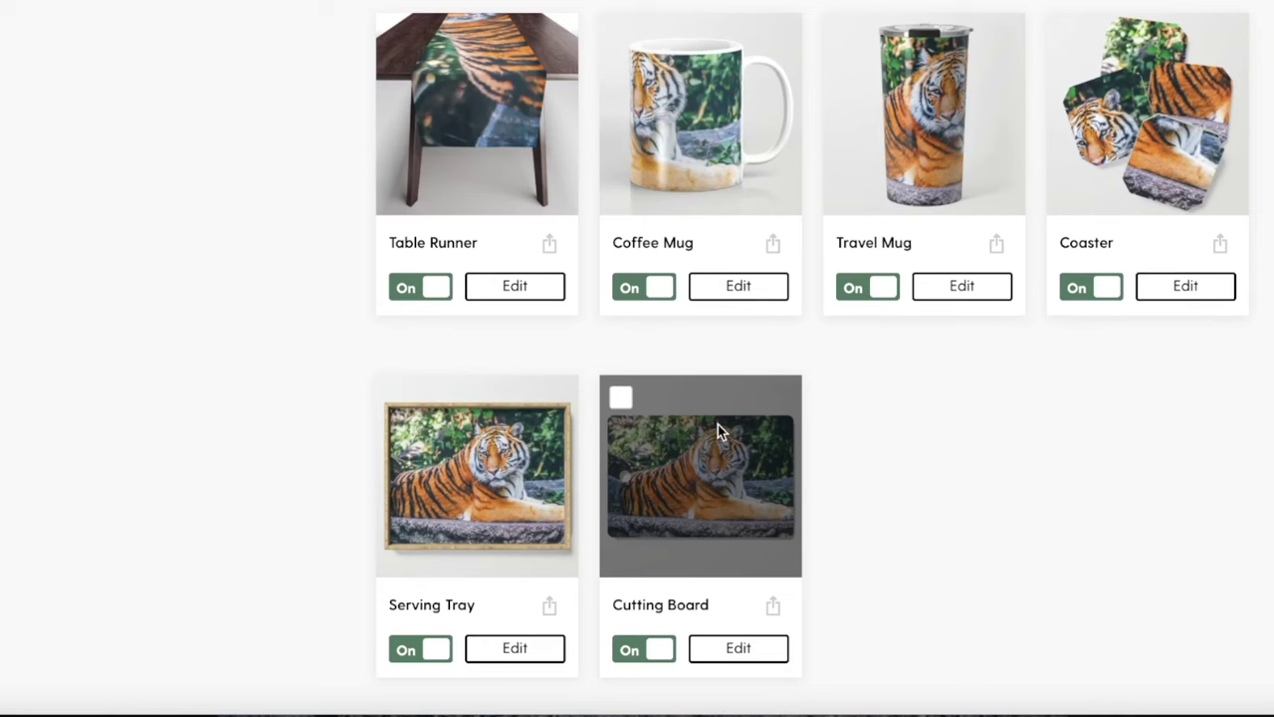
scroll(805, 398, "down", 5)
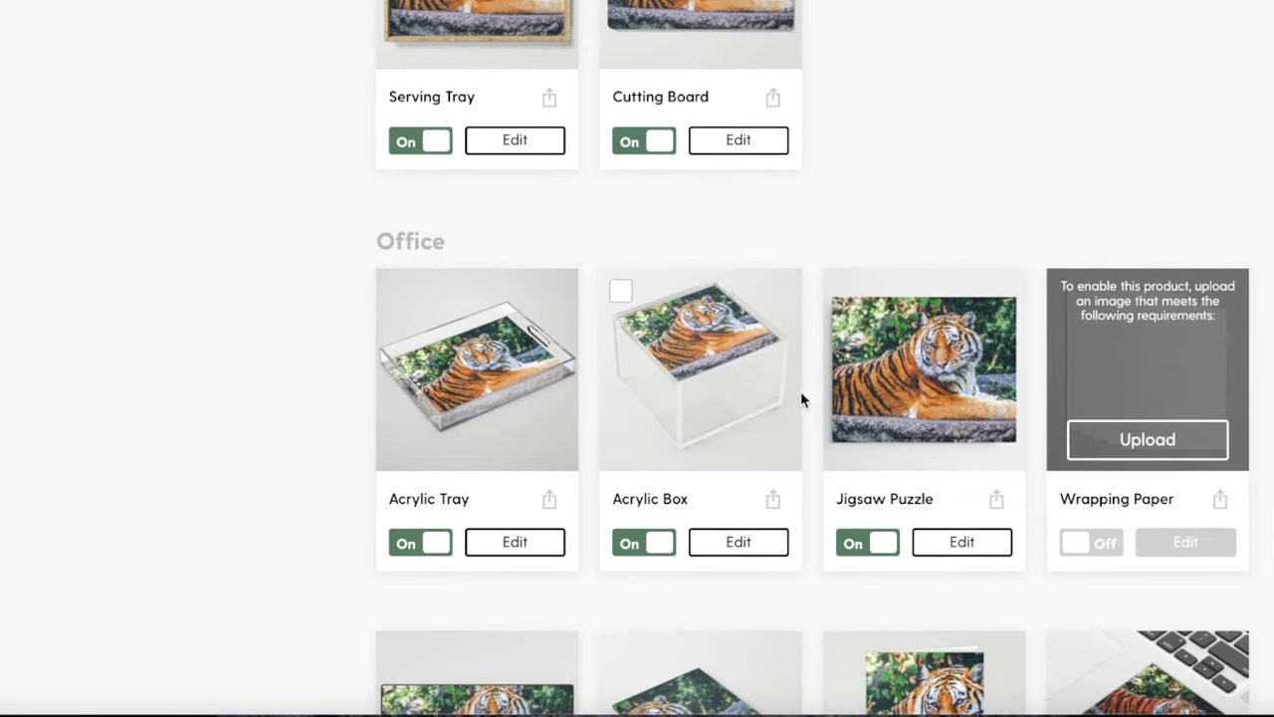
scroll(794, 395, "down", 5)
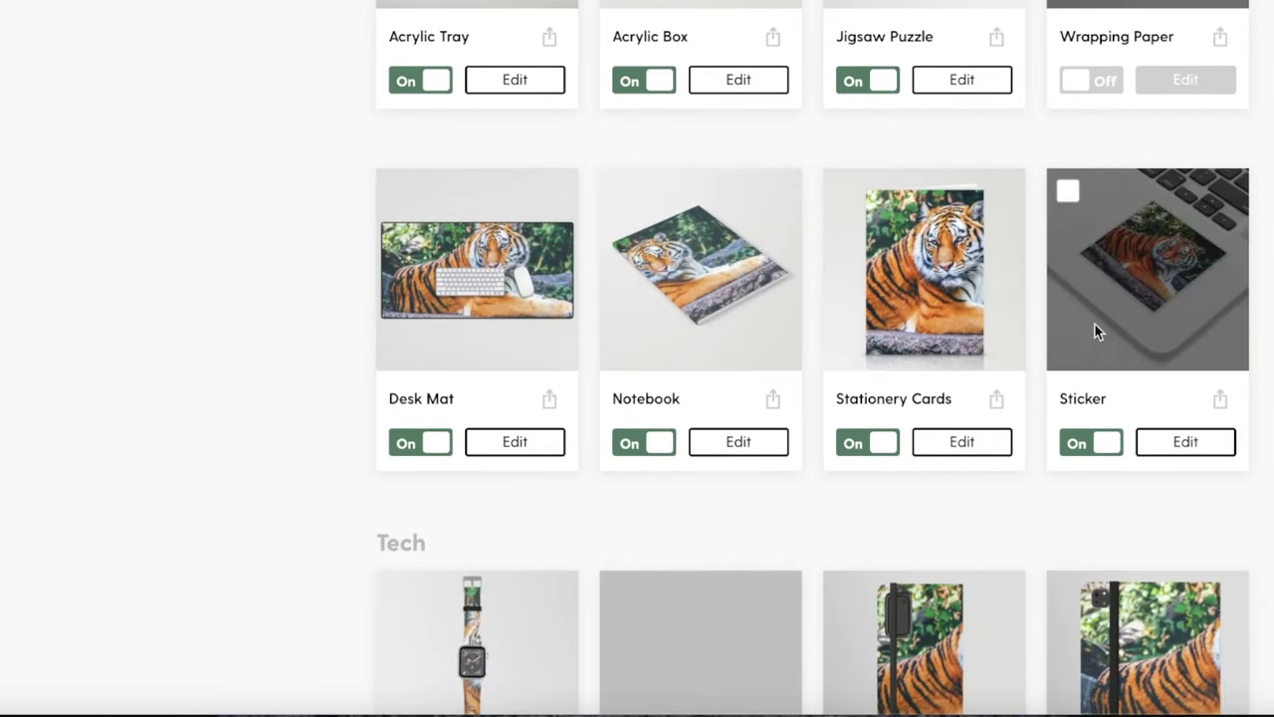
scroll(1095, 356, "down", 2)
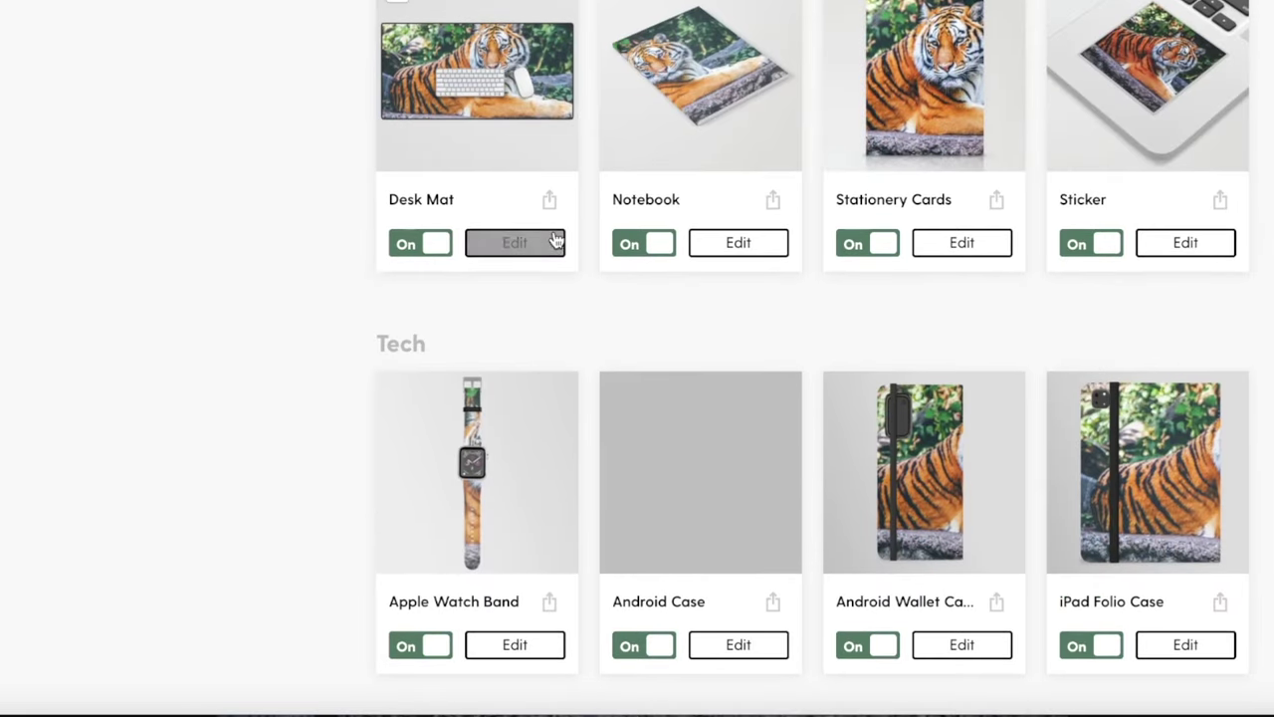
scroll(554, 242, "up", 1)
scroll(555, 242, "up", 8)
scroll(555, 242, "down", 10)
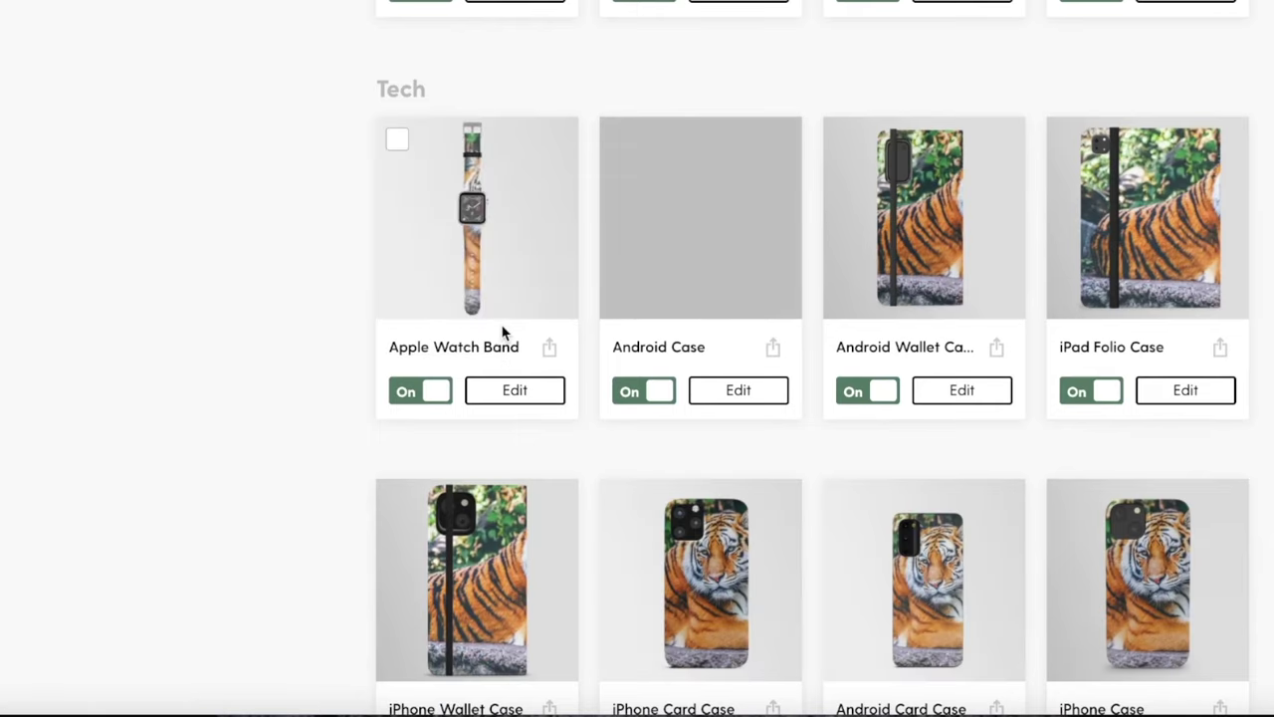
Step: Open the Apple Watch Band for editing, shift the artwork left so the tiger's face falls on the band, and return to the product list
left_click(500, 397)
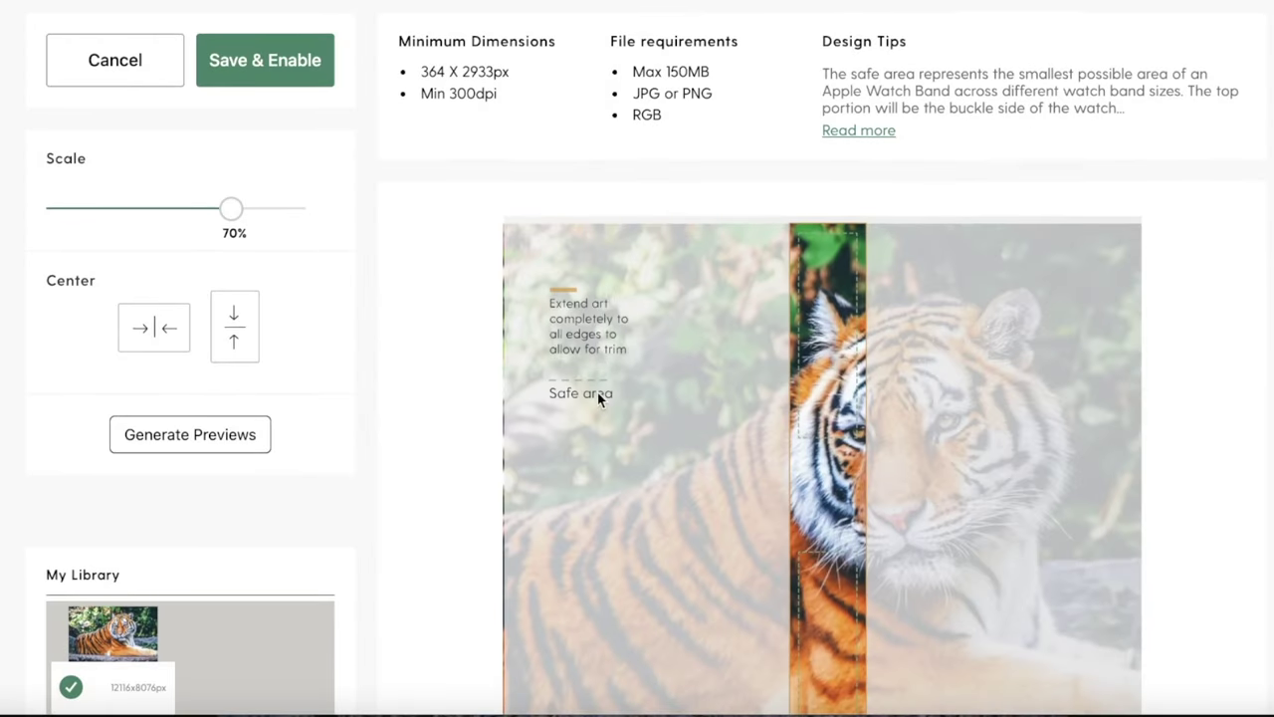
scroll(598, 391, "down", 1)
left_click_drag(791, 405, 683, 400)
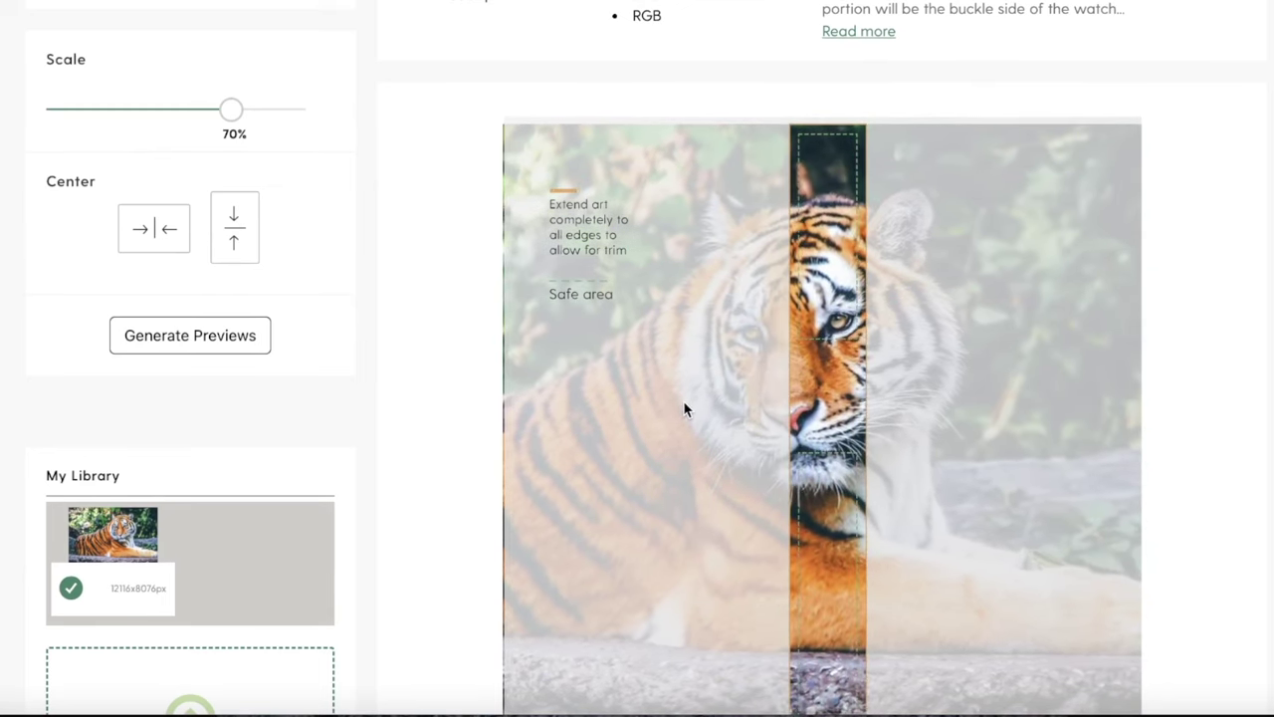
scroll(833, 564, "down", 1)
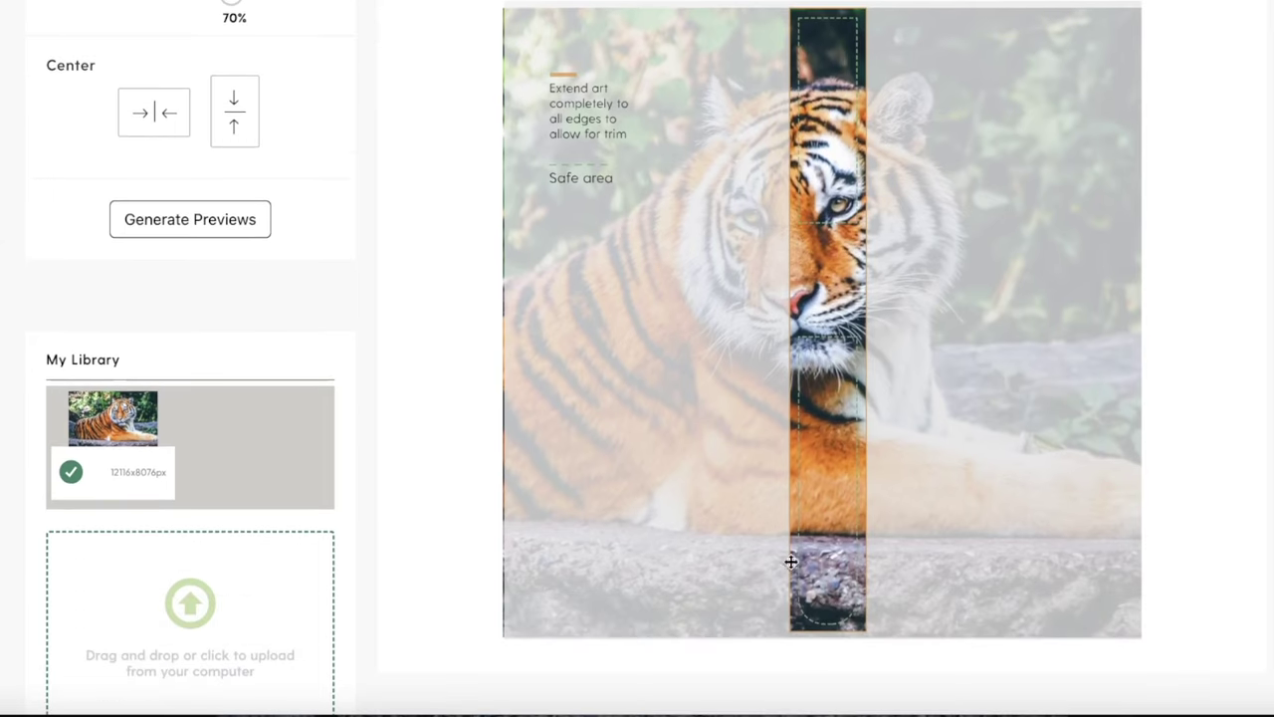
scroll(219, 498, "up", 4)
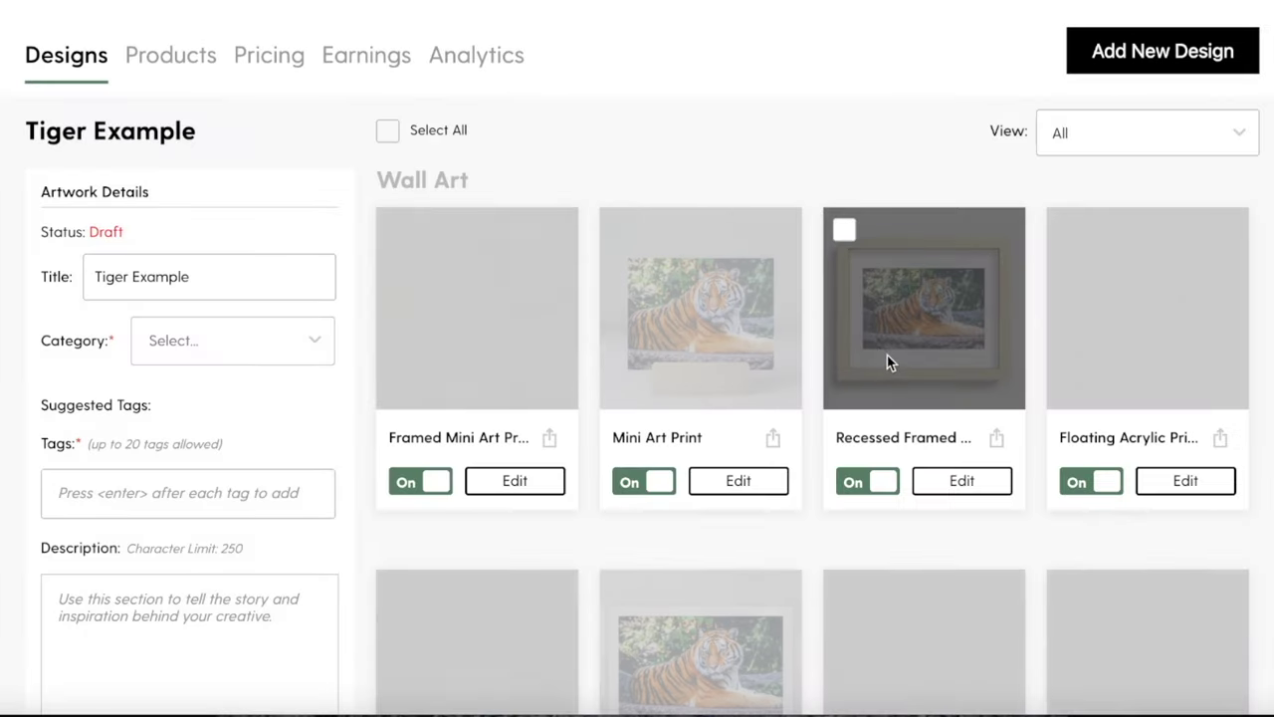
Step: Examine how the artwork sits on the mockups from Furniture and Tabletop through Tech to Apparel & Bags
scroll(888, 355, "down", 10)
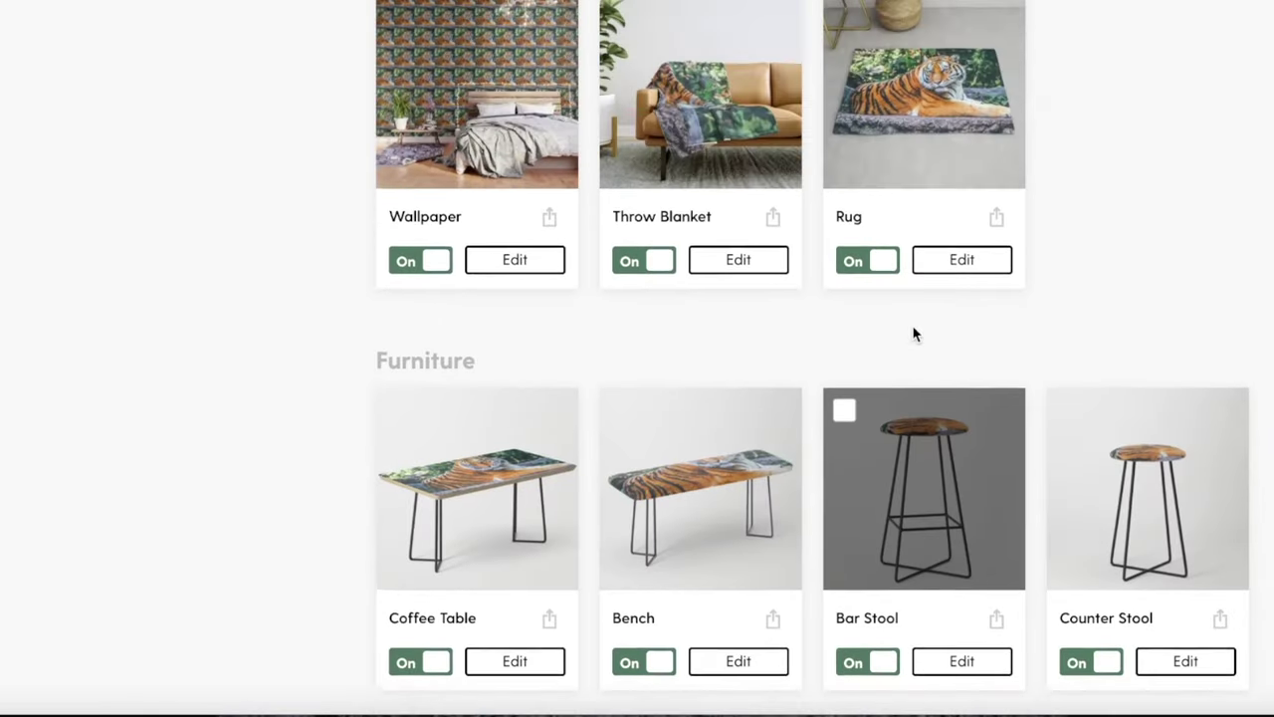
scroll(914, 334, "up", 5)
scroll(709, 382, "down", 15)
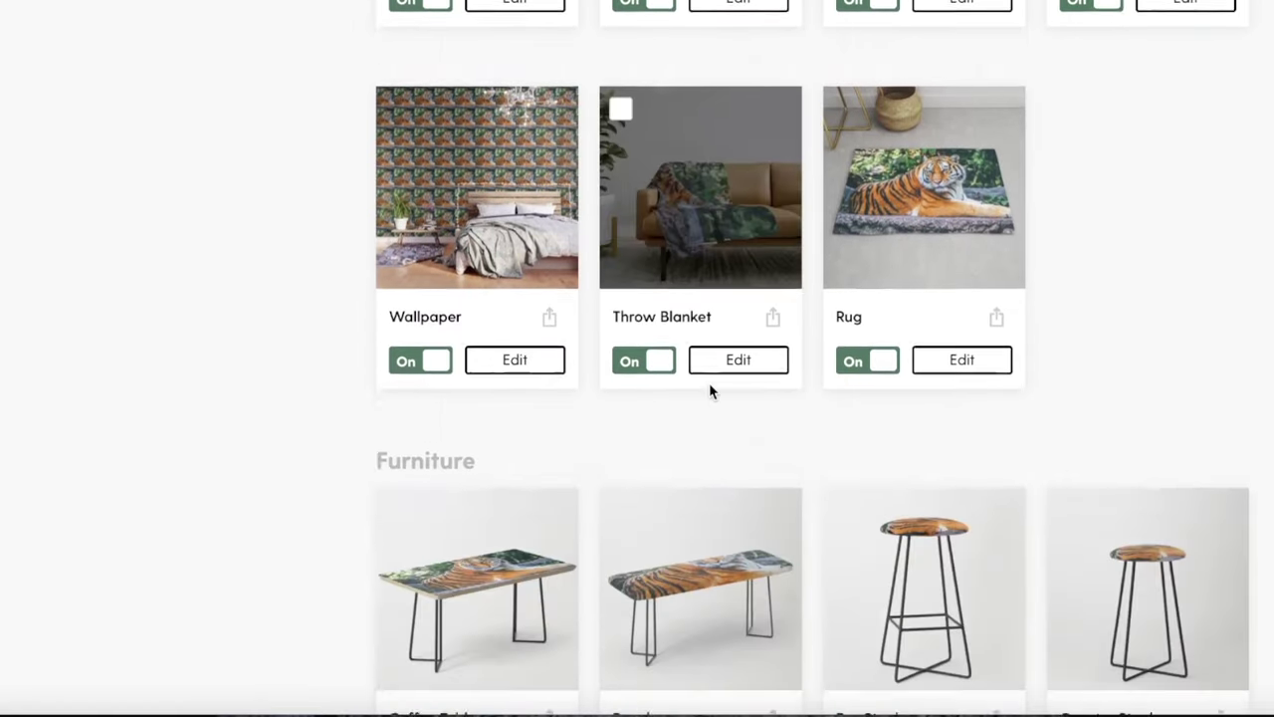
scroll(706, 384, "down", 15)
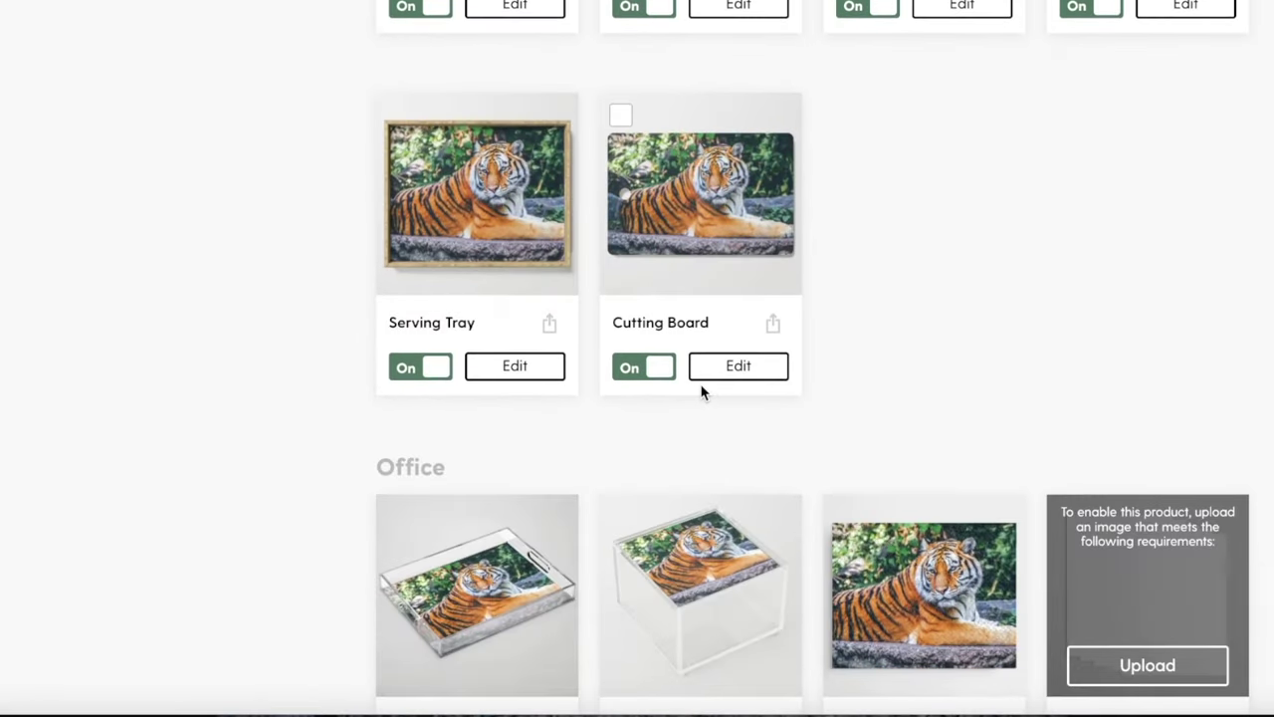
scroll(700, 394, "down", 10)
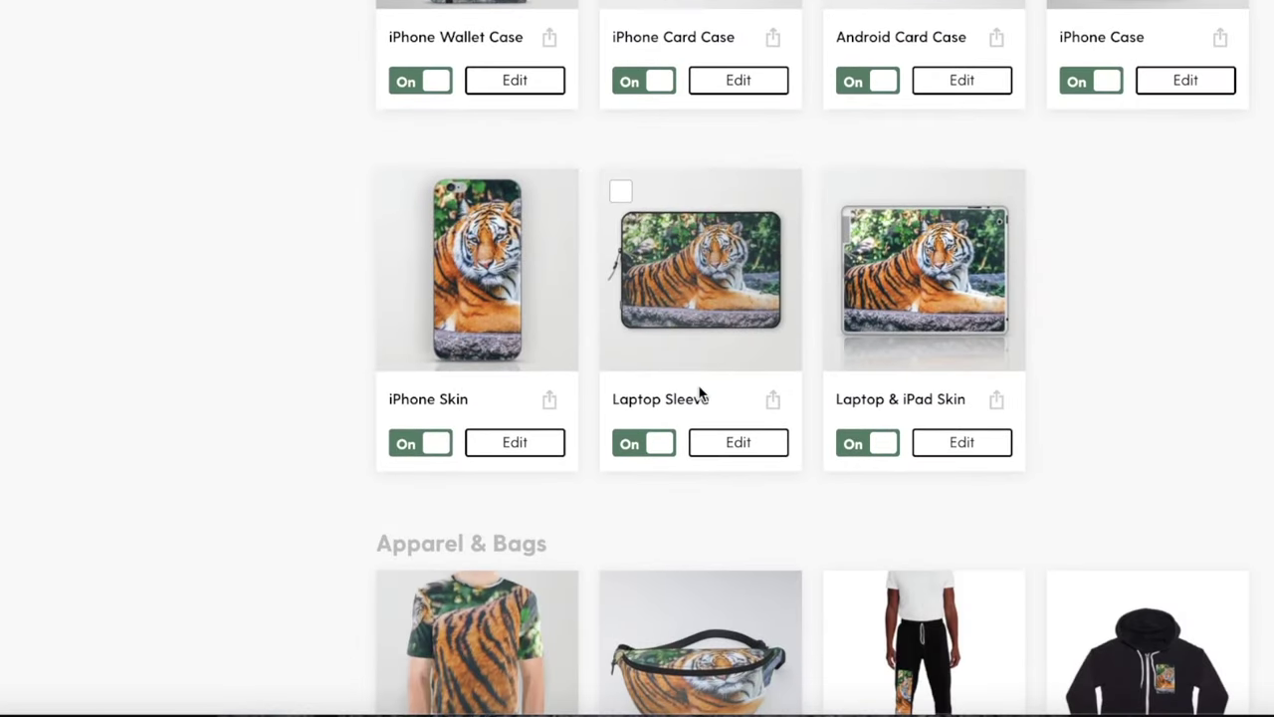
scroll(681, 390, "up", 2)
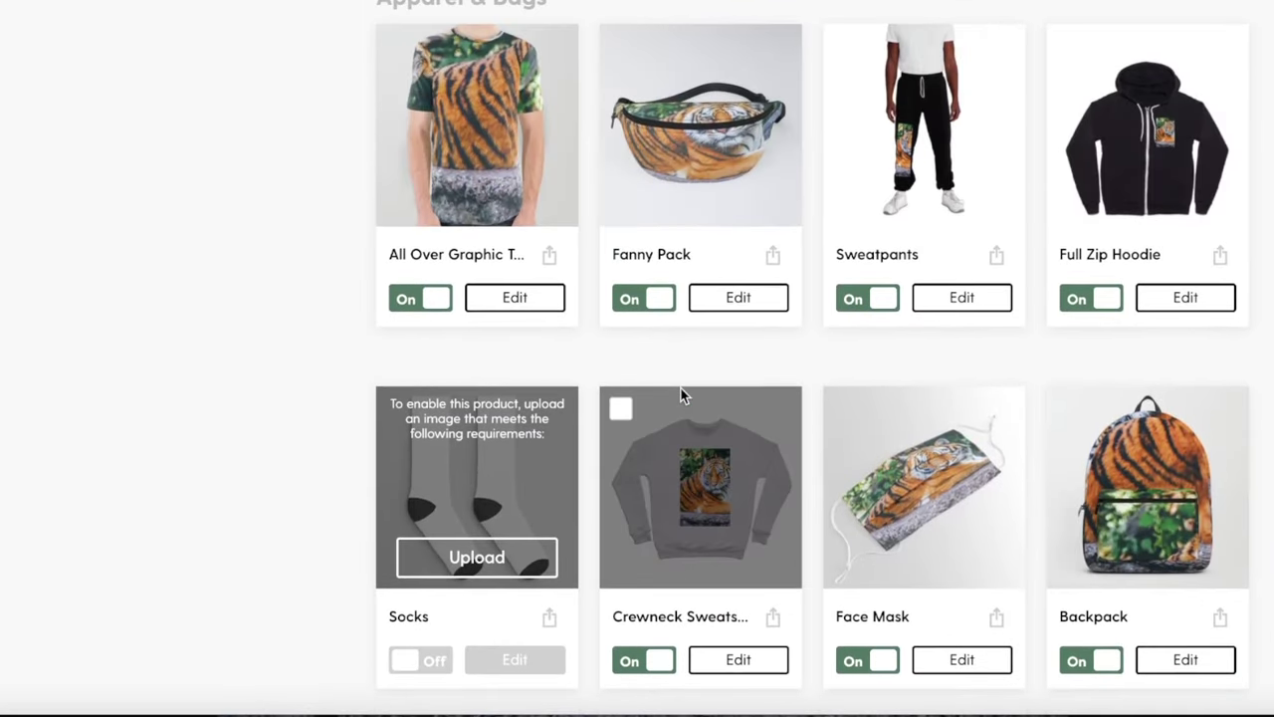
scroll(679, 387, "down", 15)
scroll(670, 392, "up", 15)
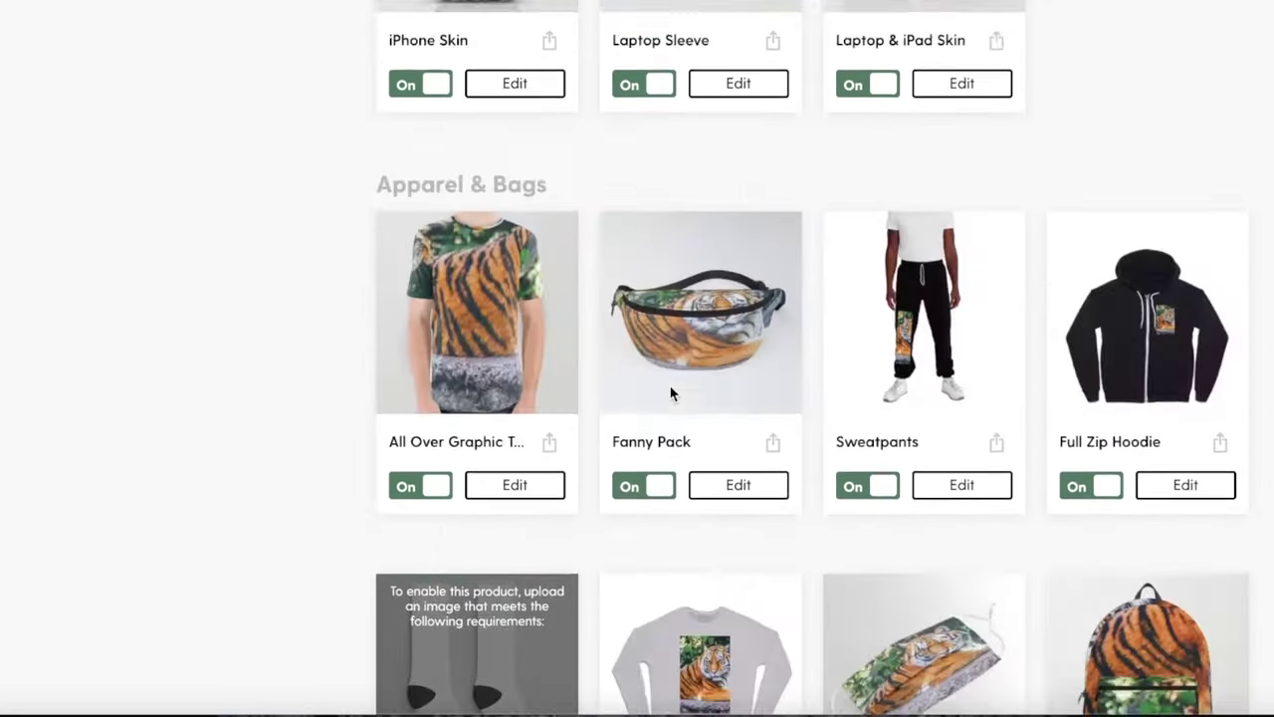
scroll(667, 382, "down", 14)
scroll(667, 382, "down", 12)
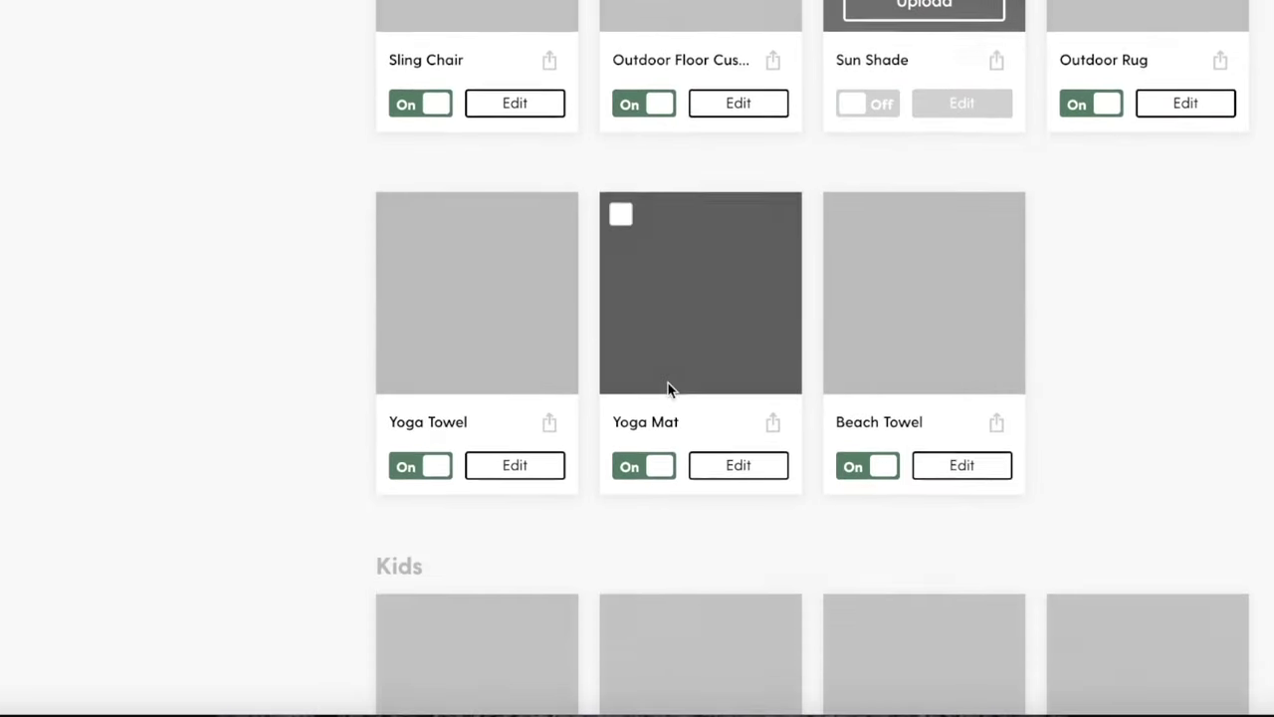
Step: Check the Kids, Outdoor & Lifestyle and lower Apparel & Bags products for missing previews and items that need a larger image upload
scroll(667, 390, "up", 5)
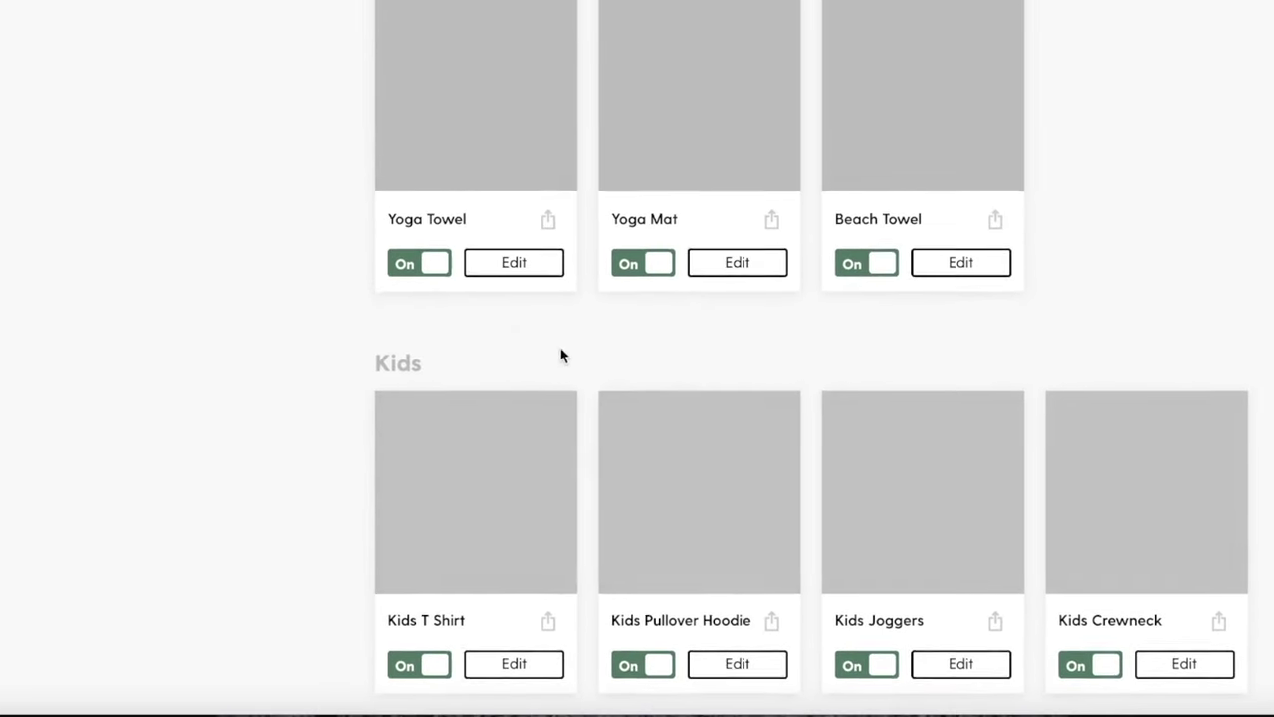
left_click(645, 431)
scroll(447, 176, "up", 3)
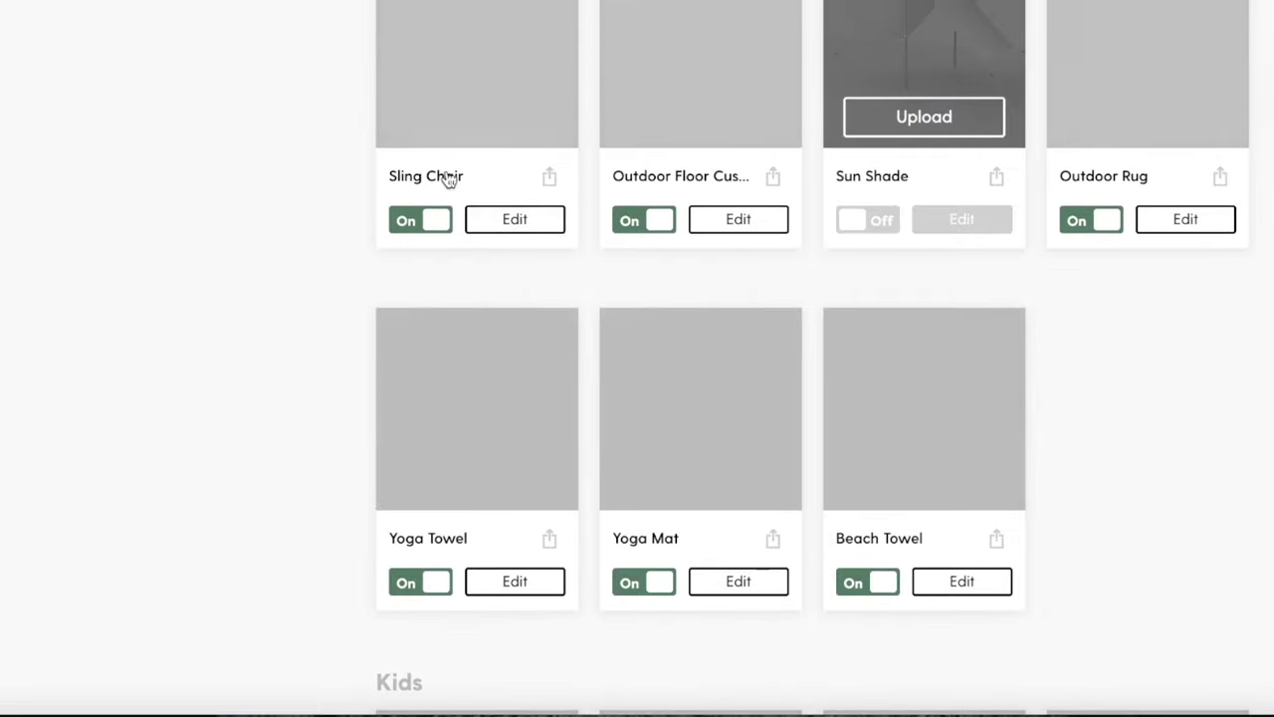
scroll(474, 426, "down", 4)
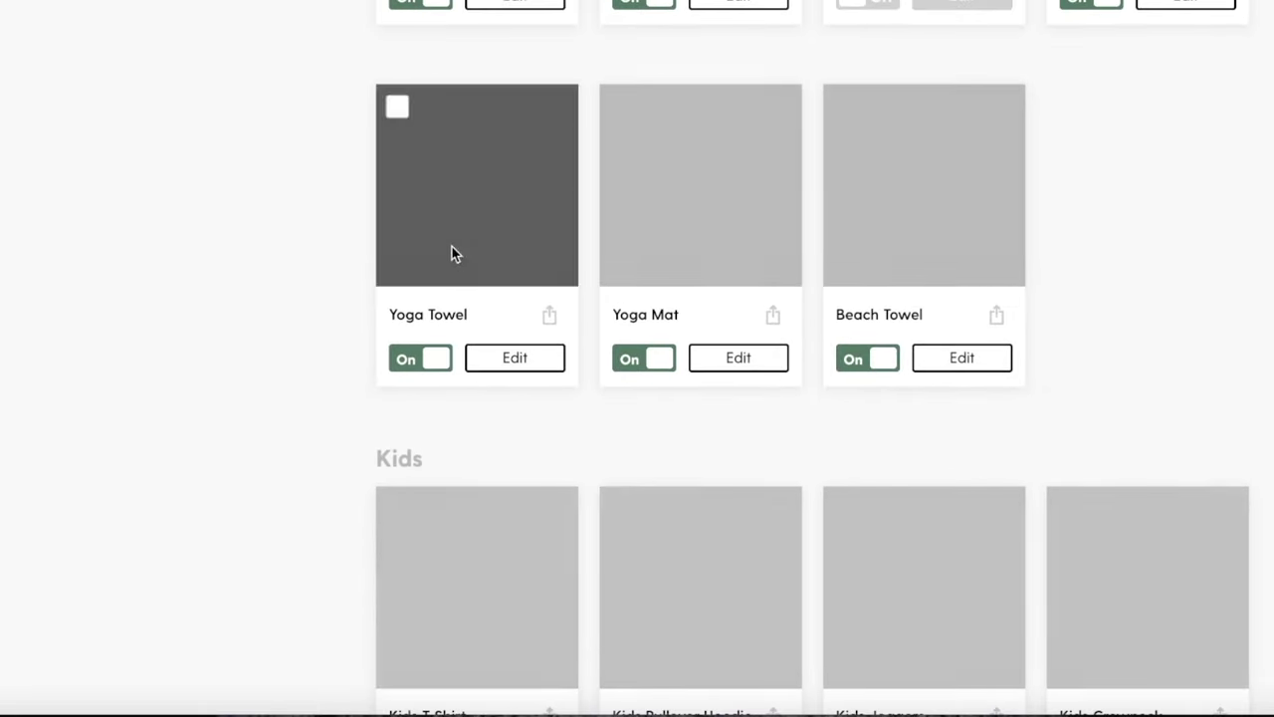
scroll(753, 421, "down", 3)
scroll(797, 379, "up", 2)
scroll(697, 328, "down", 6)
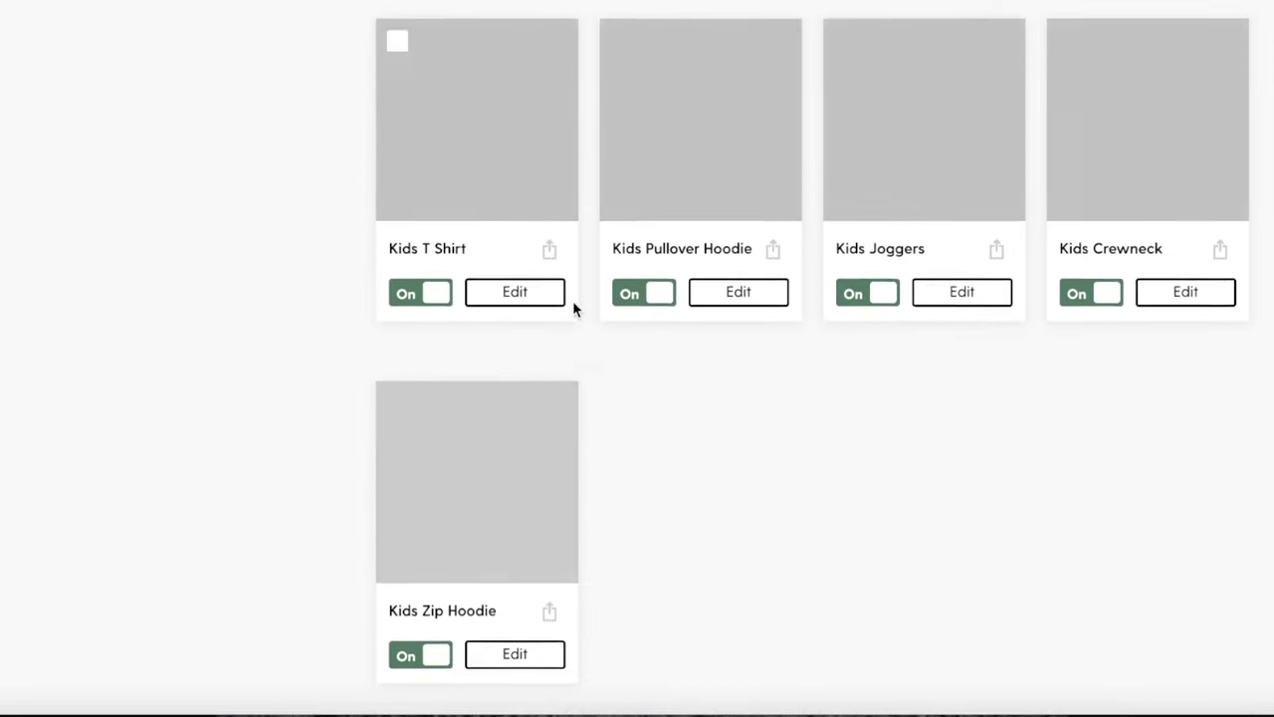
scroll(615, 393, "up", 9)
scroll(609, 418, "up", 7)
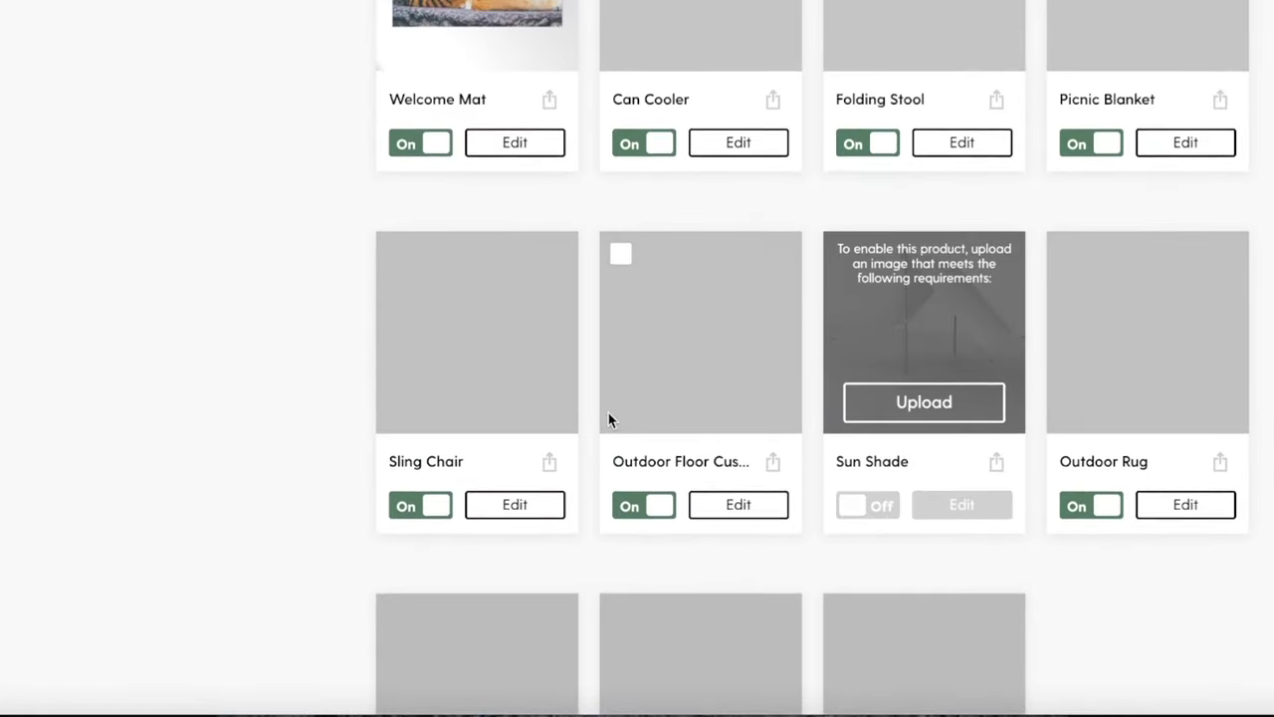
scroll(618, 366, "up", 2)
scroll(671, 371, "up", 6)
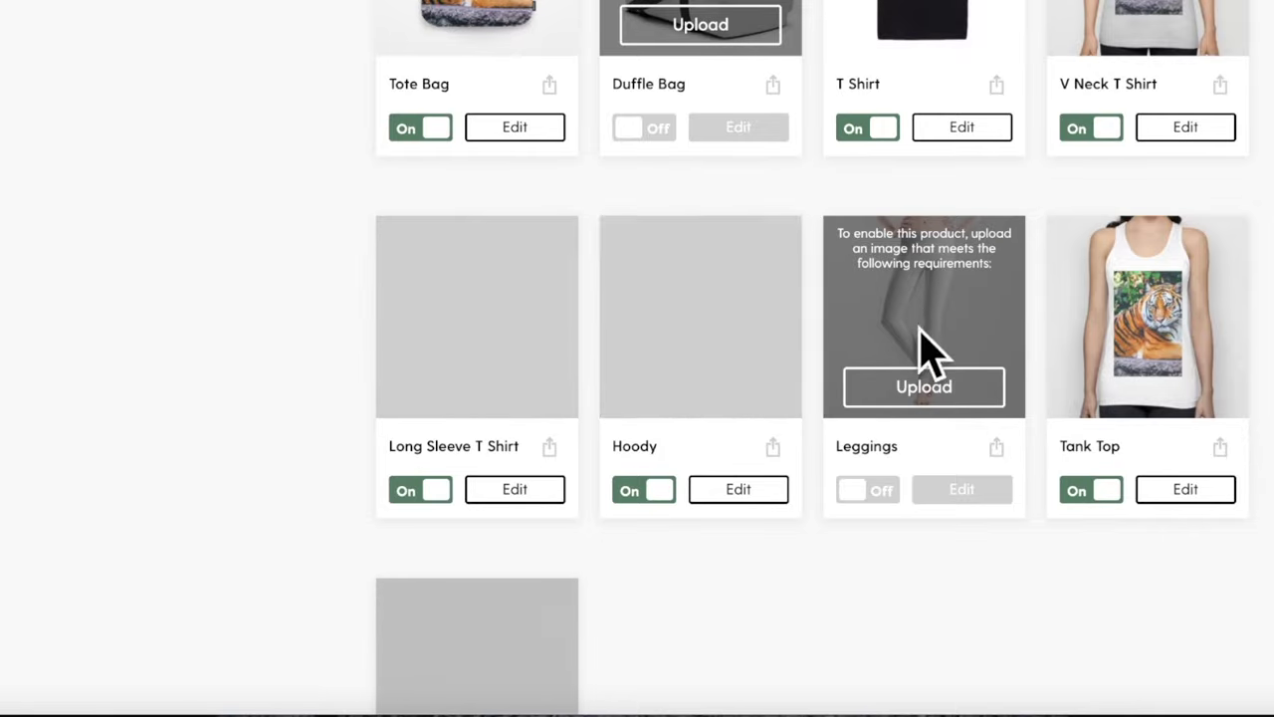
scroll(926, 249, "down", 4)
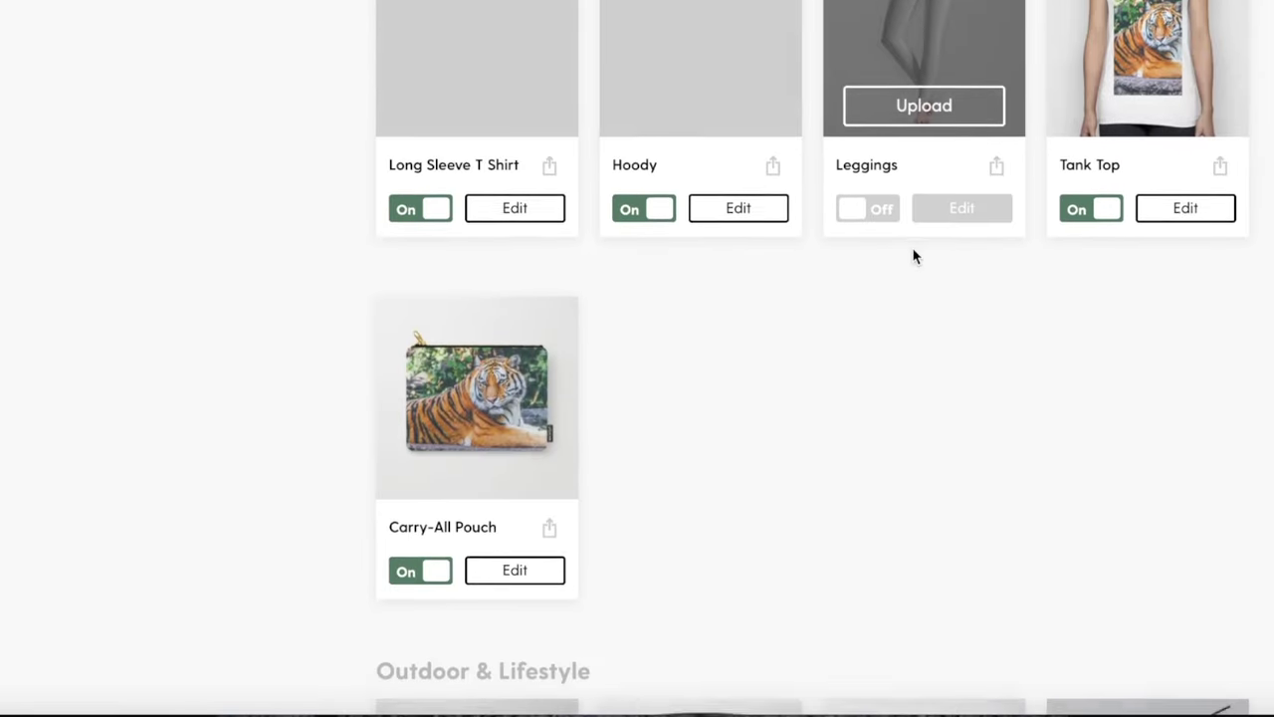
Step: Open the All Over Graphic Tee for editing, shift the artwork right to reposition the tiger's face, and return to the product list
scroll(638, 285, "up", 10)
scroll(660, 278, "up", 3)
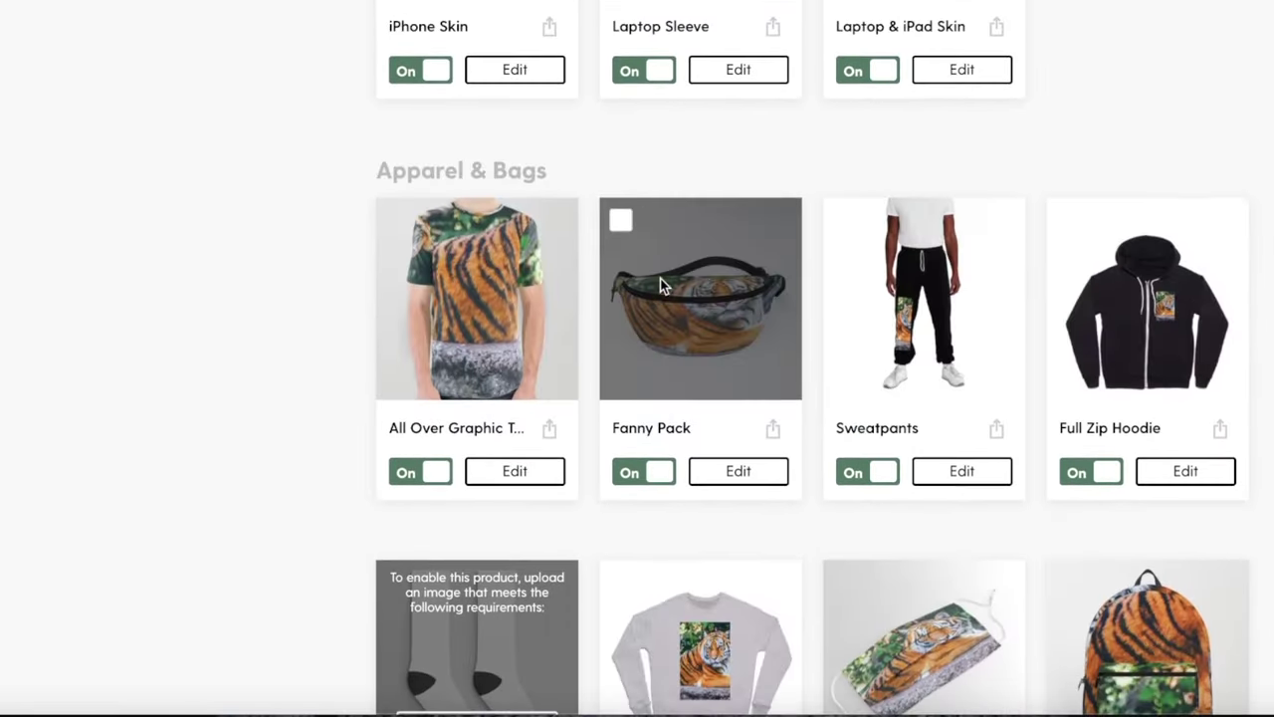
left_click(483, 423)
scroll(253, 364, "down", 5)
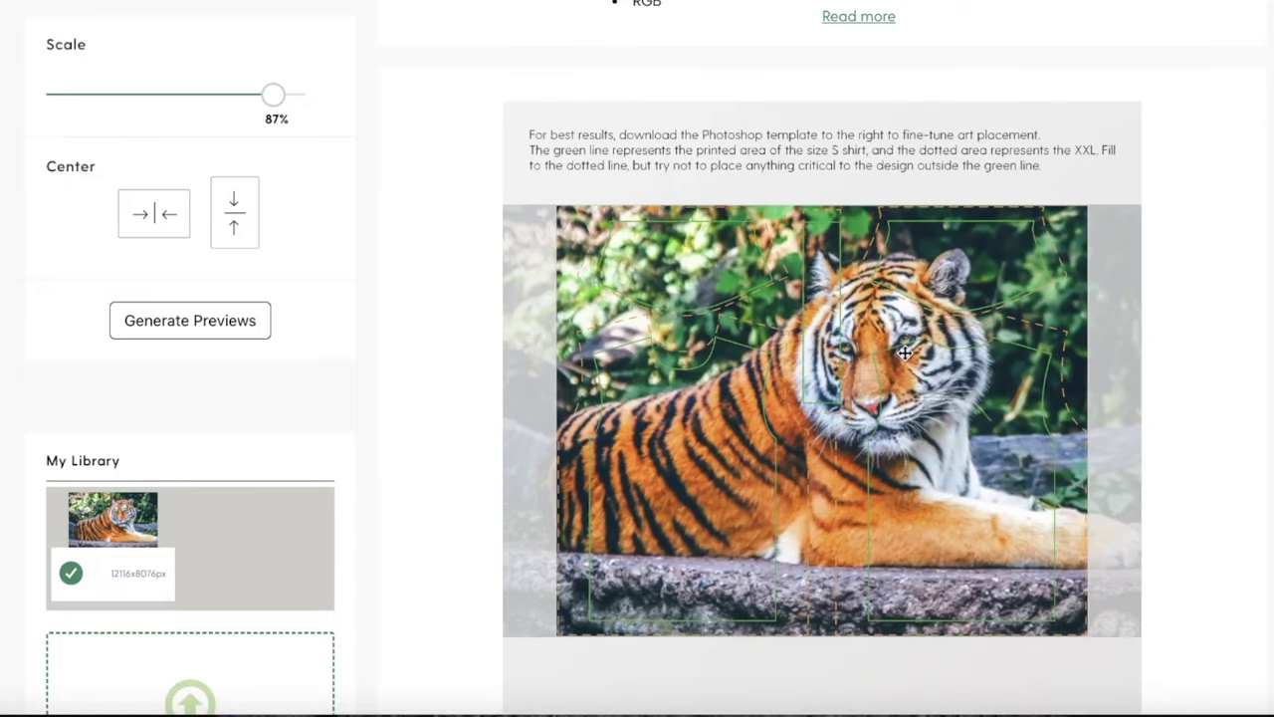
left_click_drag(811, 360, 885, 359)
scroll(685, 373, "down", 1)
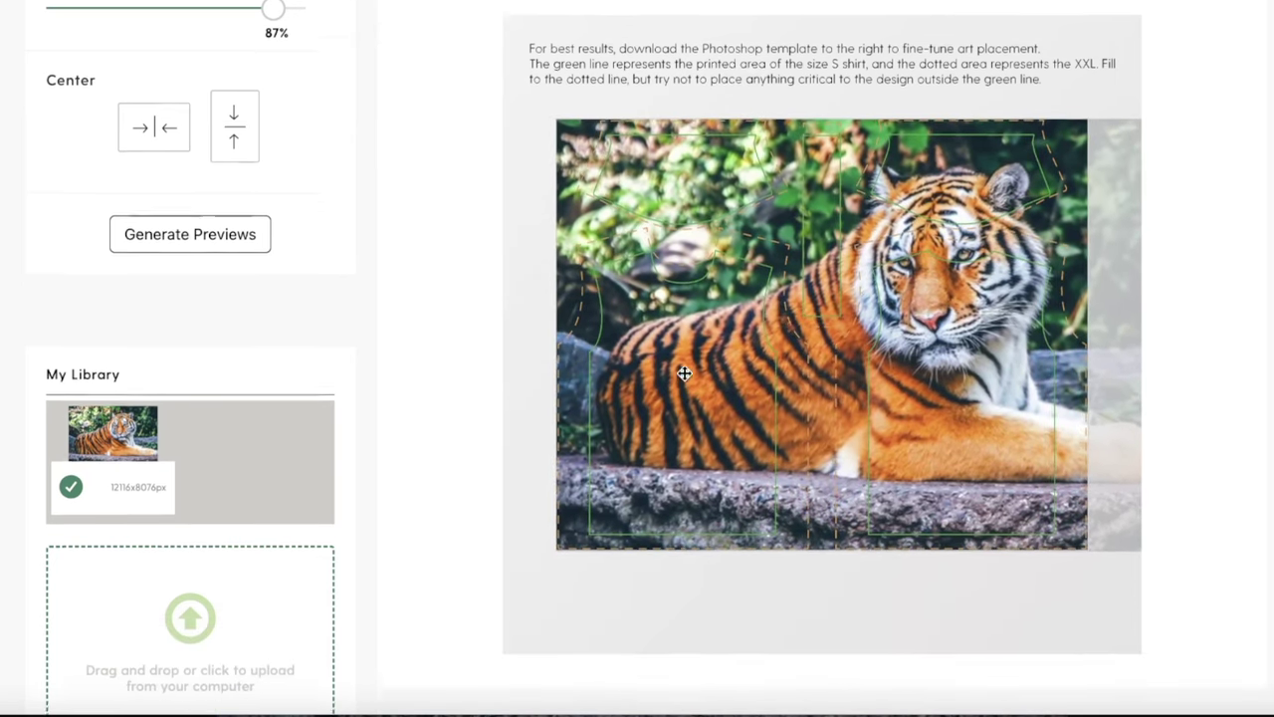
scroll(685, 374, "down", 1)
scroll(1060, 214, "up", 3)
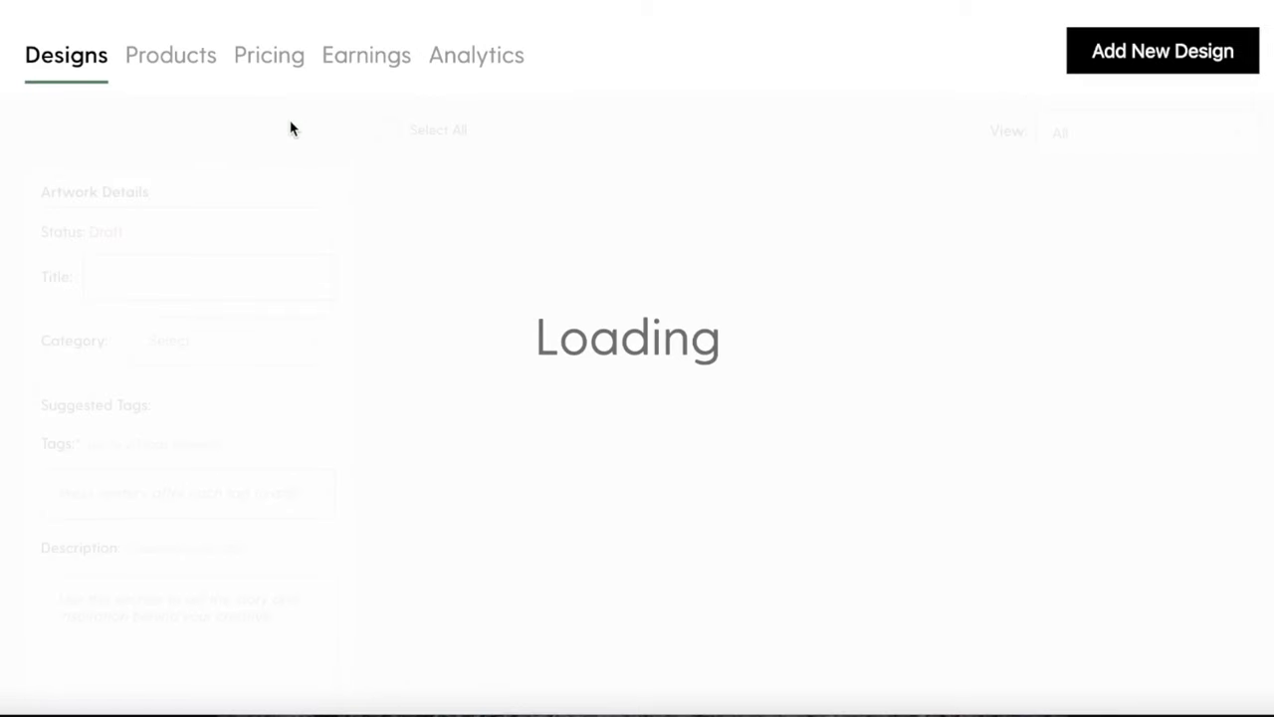
Step: Recheck the mockups from Wall Art through the pillows, wallpaper, blanket and rug to Furniture for artwork placement
scroll(309, 184, "down", 2)
scroll(760, 262, "down", 10)
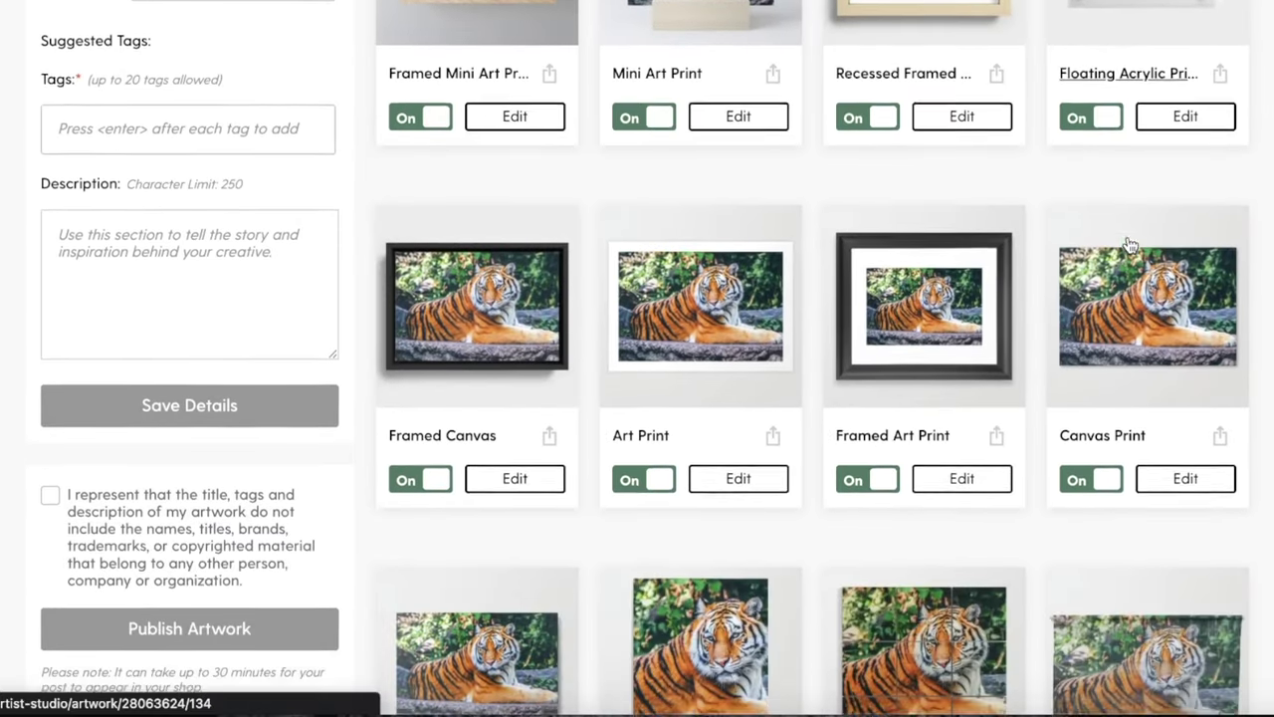
scroll(687, 222, "down", 6)
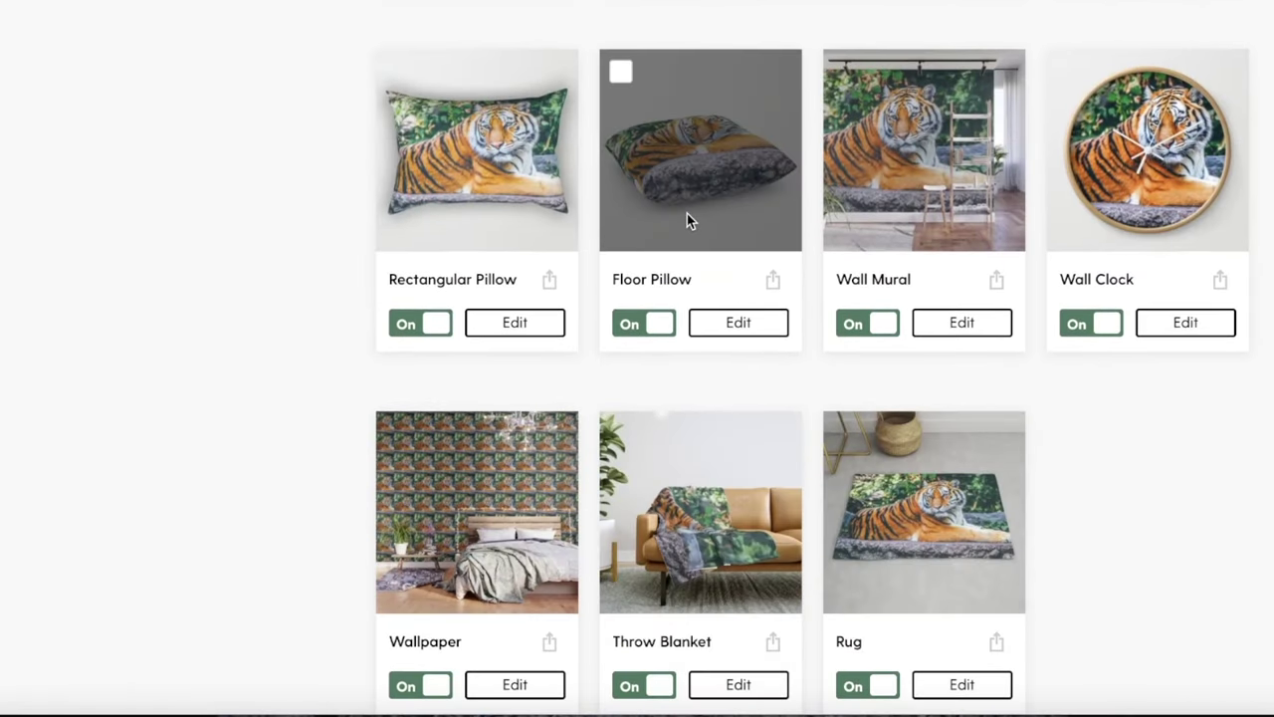
scroll(687, 221, "down", 1)
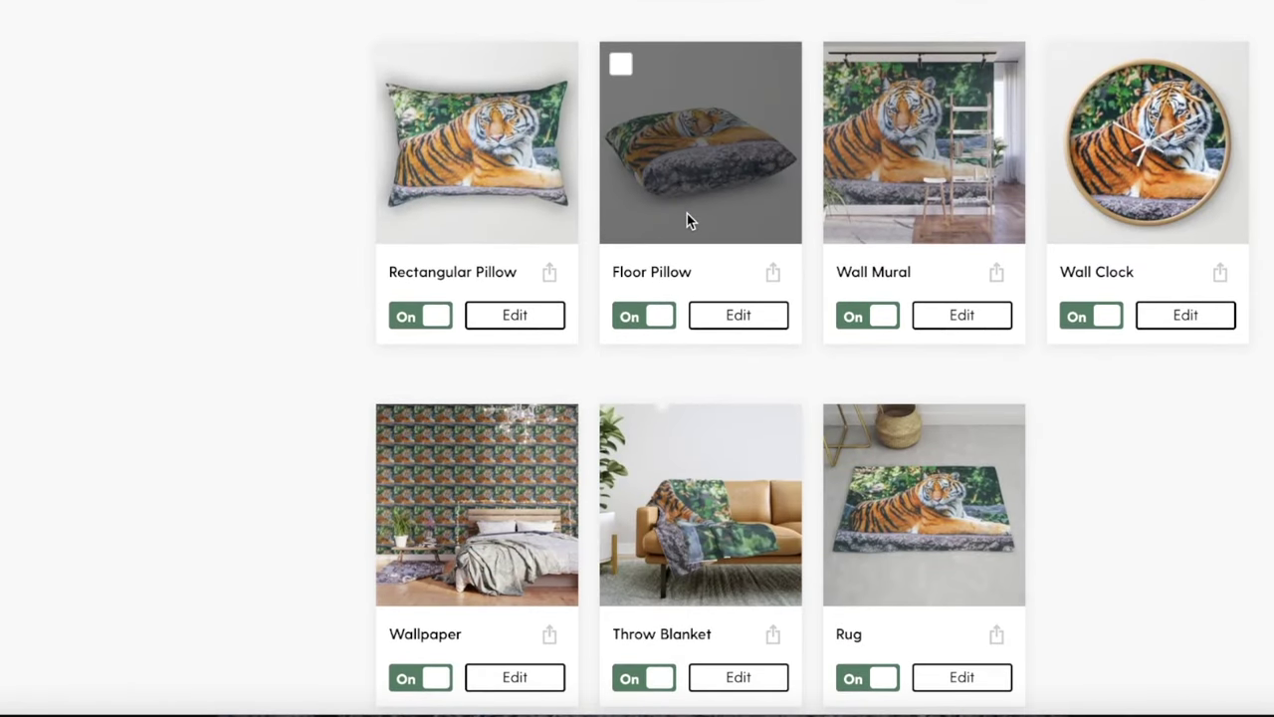
scroll(687, 215, "down", 6)
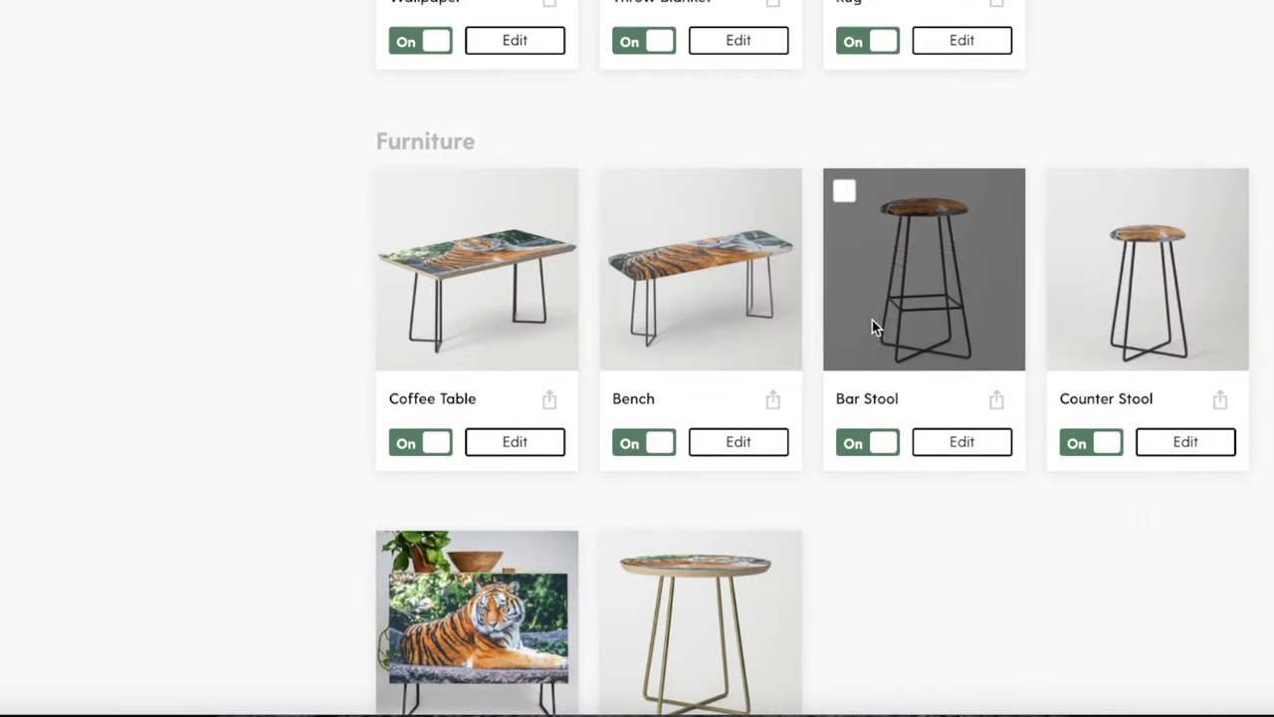
scroll(625, 161, "up", 1)
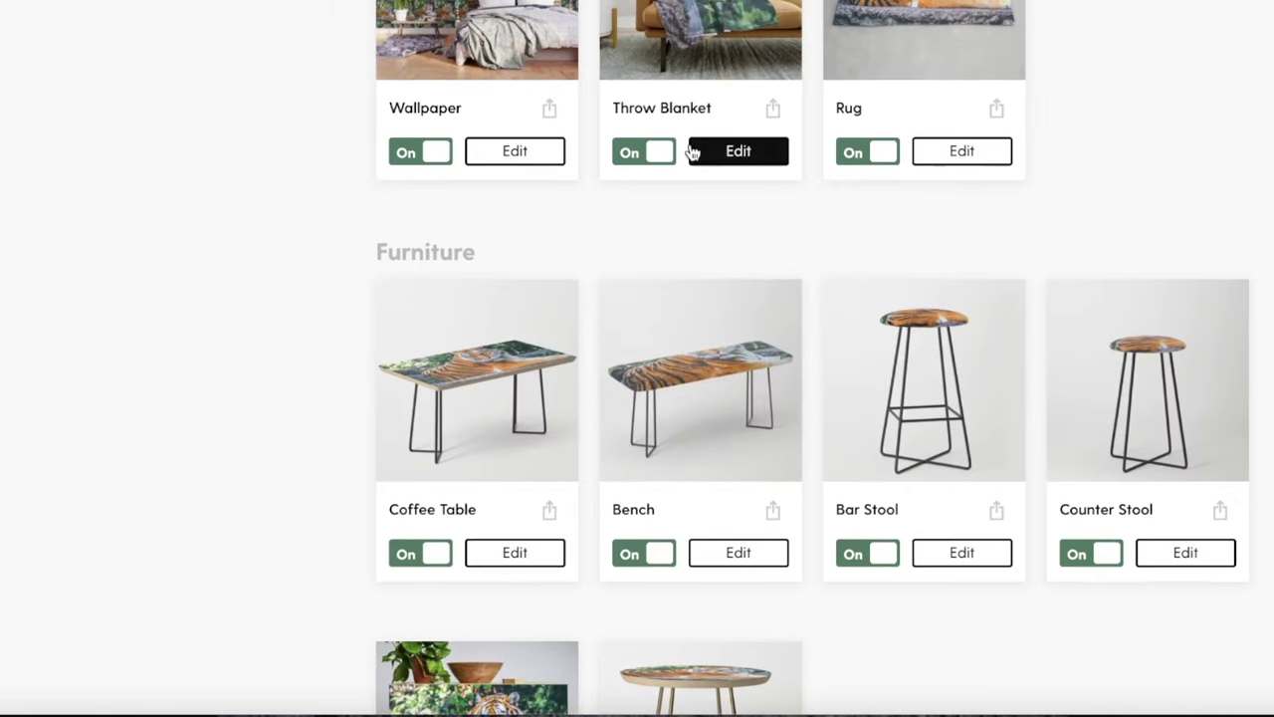
Step: Shift the Bench artwork down so the tiger's whole head fits inside the print area, and return to the design's product list
scroll(654, 196, "down", 2)
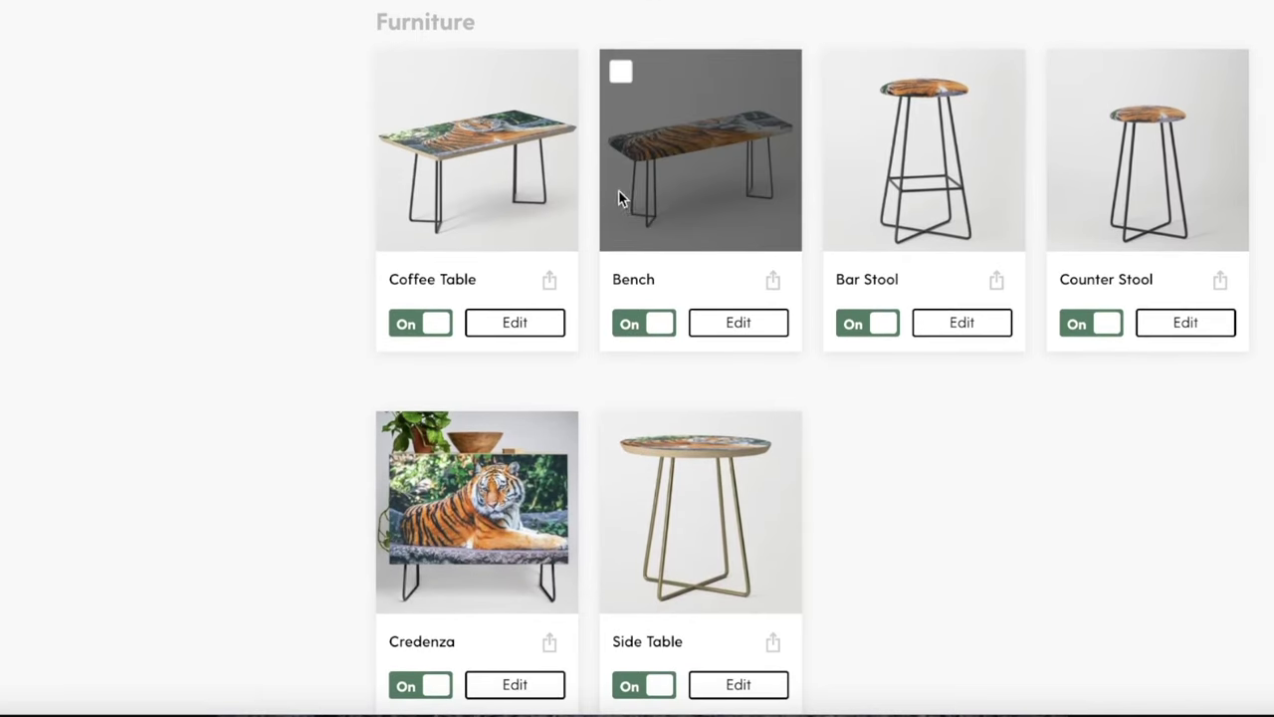
left_click(756, 322)
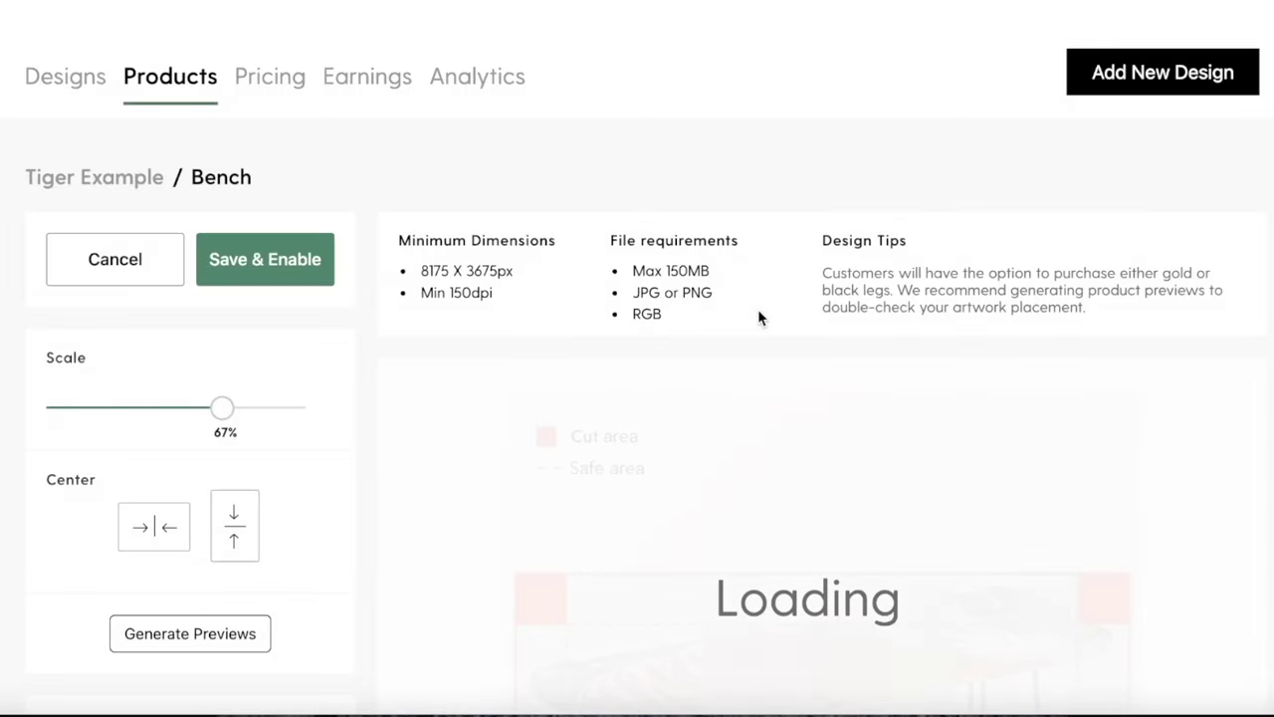
scroll(758, 311, "down", 3)
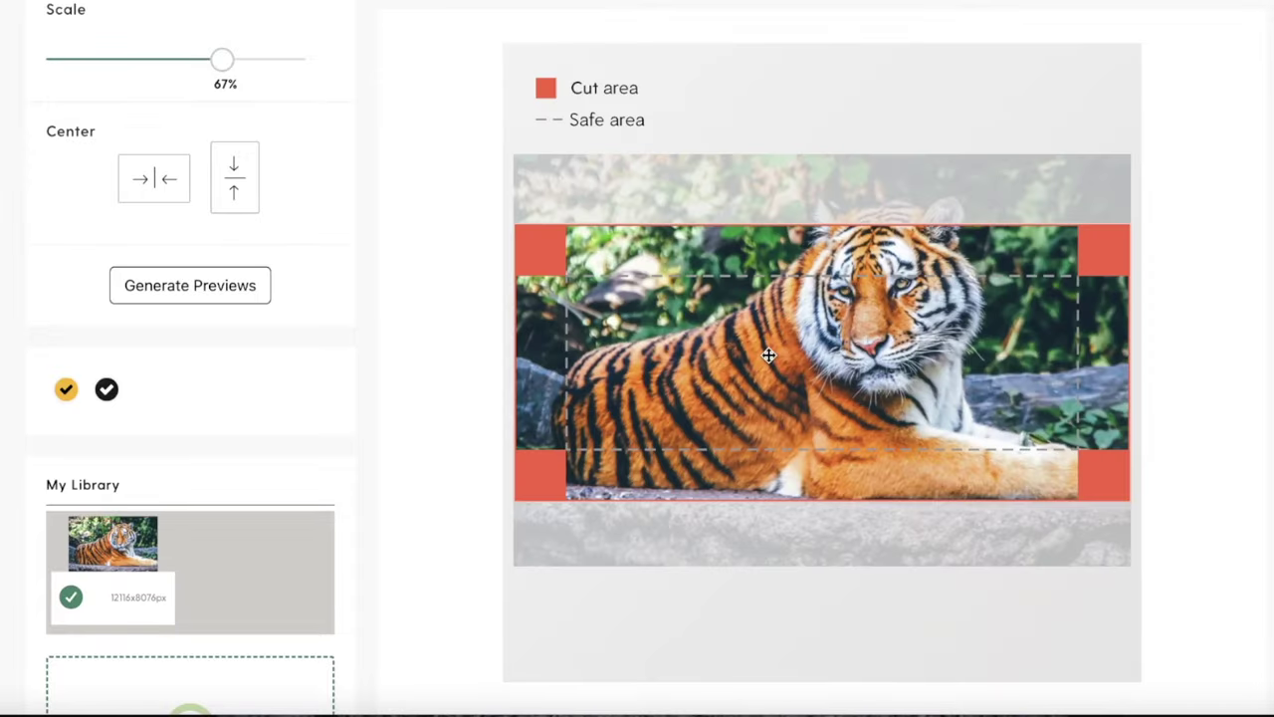
left_click_drag(769, 355, 767, 420)
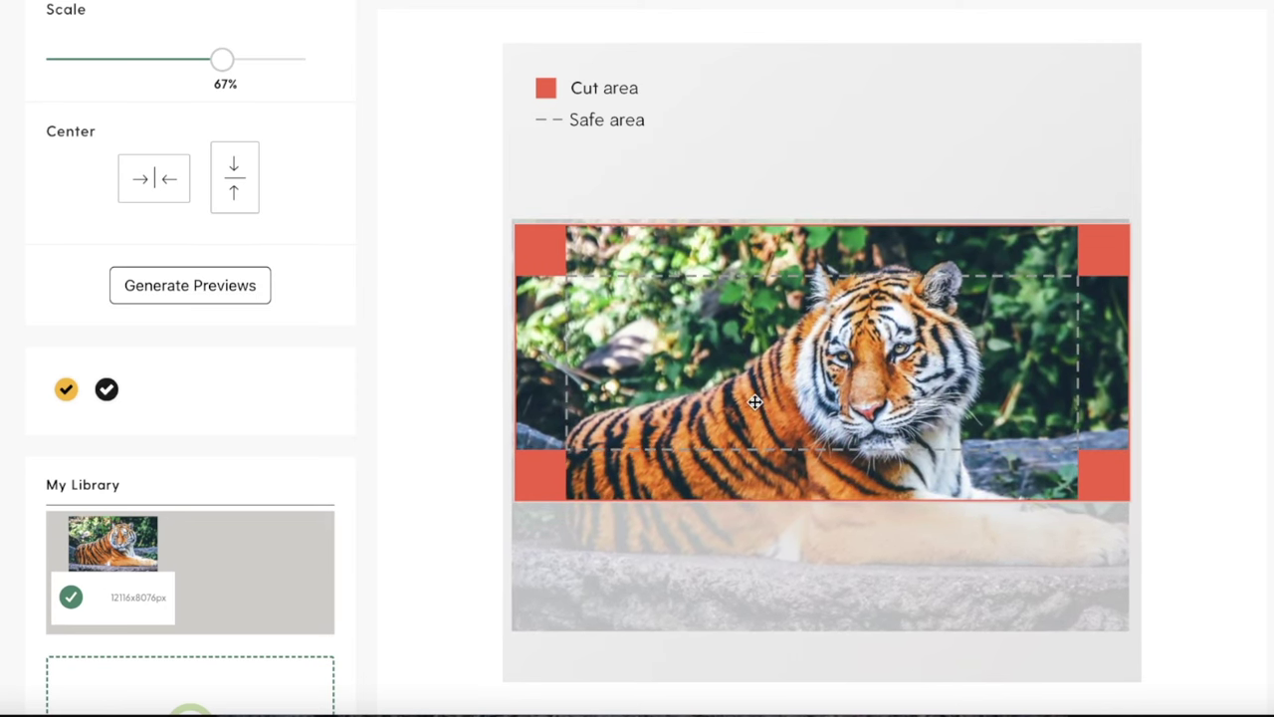
scroll(289, 114, "up", 1)
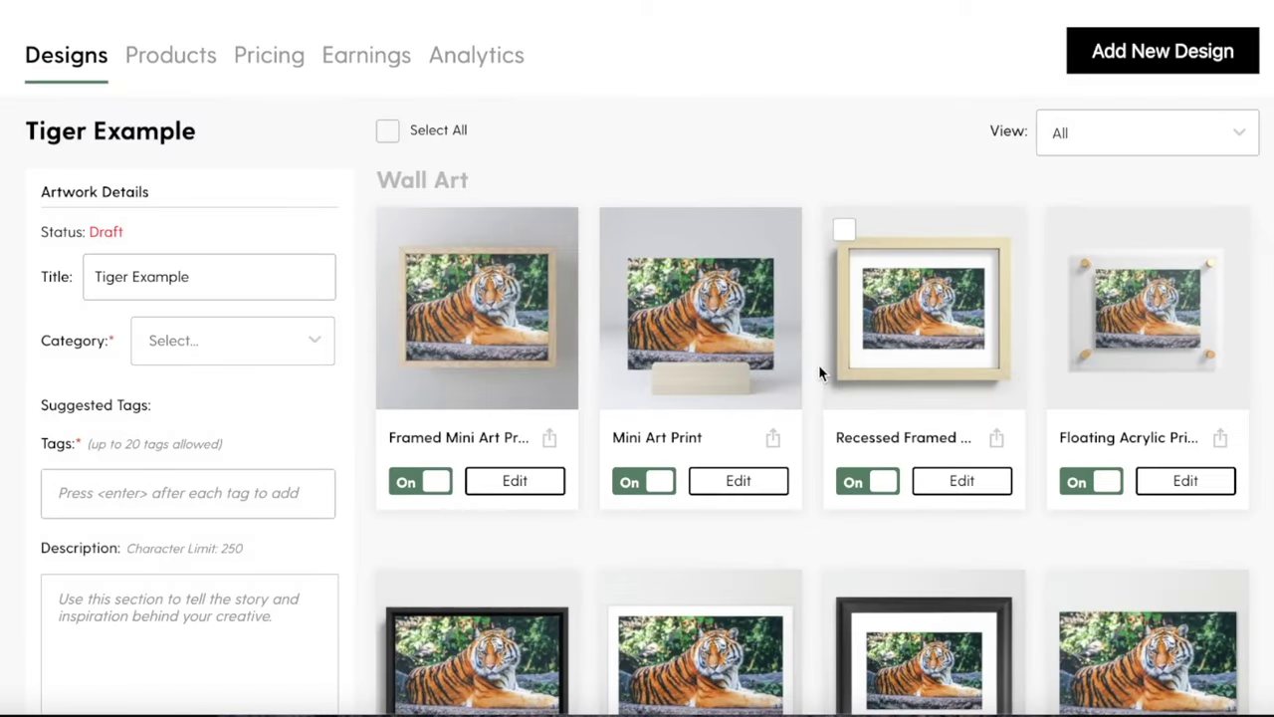
Step: Look over the pillow, wallpaper and rug mockups, and the description and publishing section of the artwork details
scroll(822, 369, "down", 15)
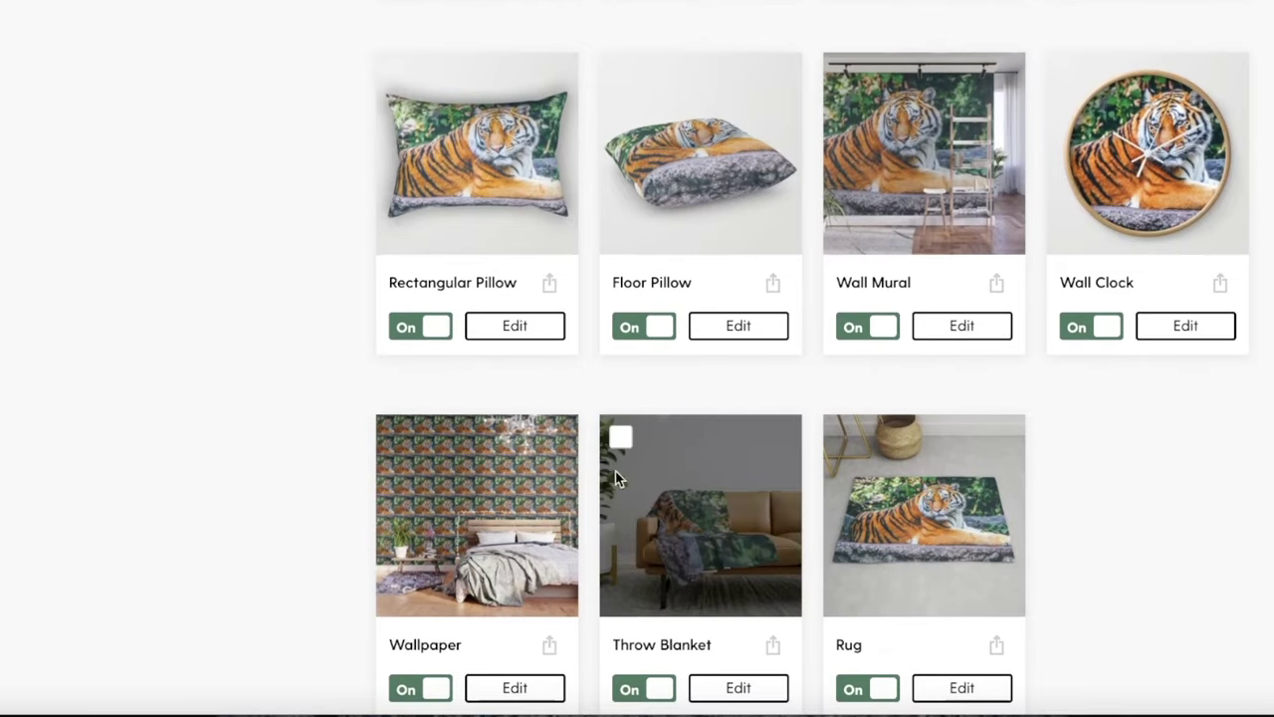
scroll(617, 470, "up", 10)
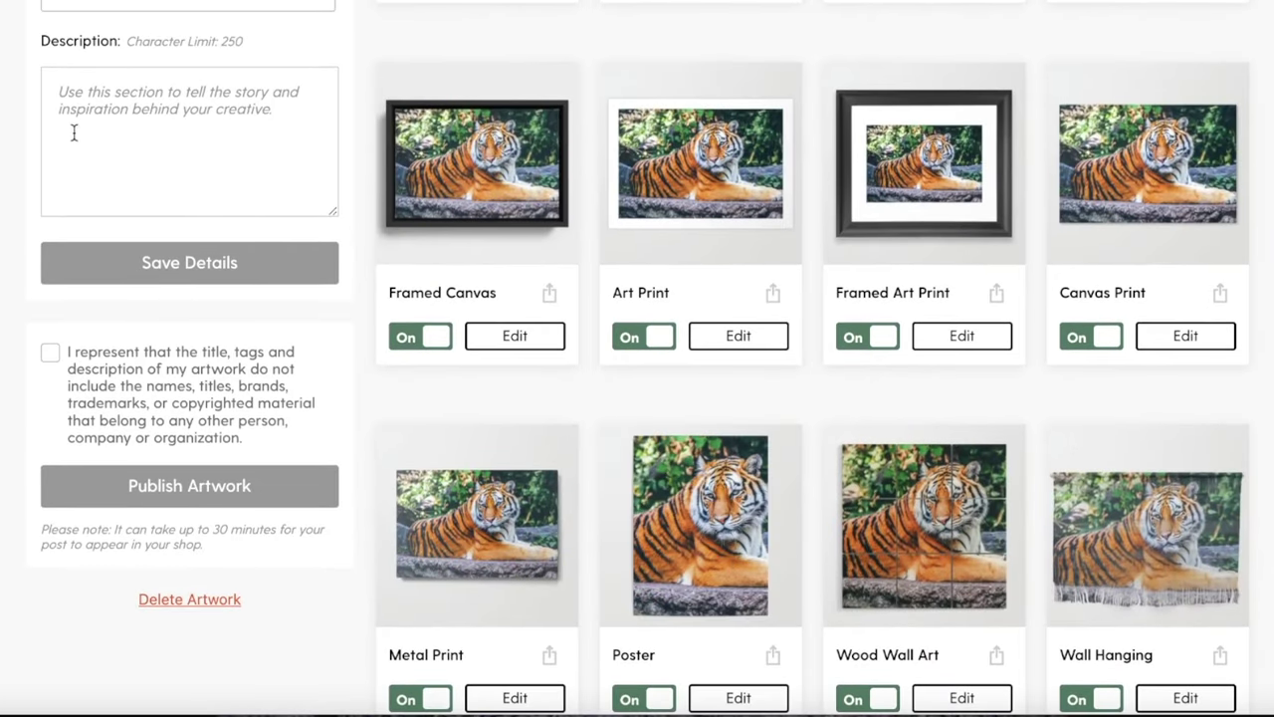